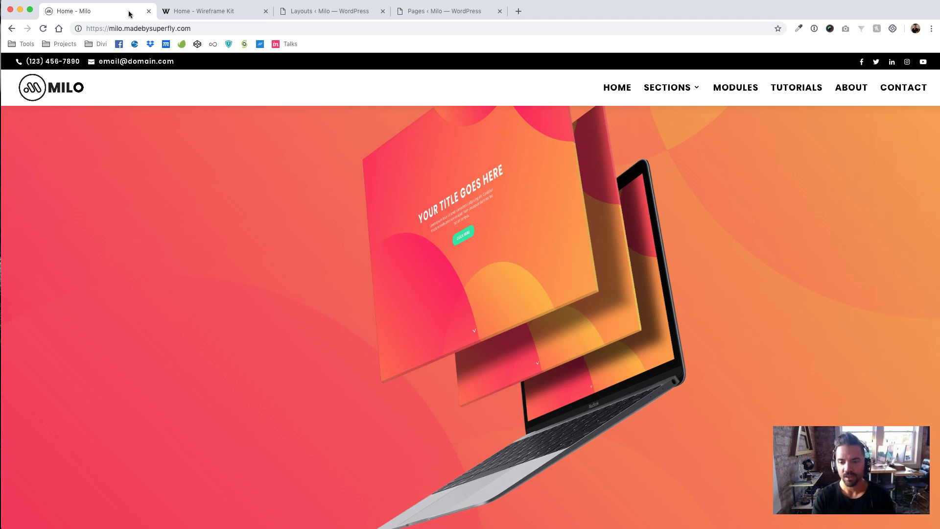
Look over the Wireframe Kit home page, then open its Tutorials page.
click(218, 15)
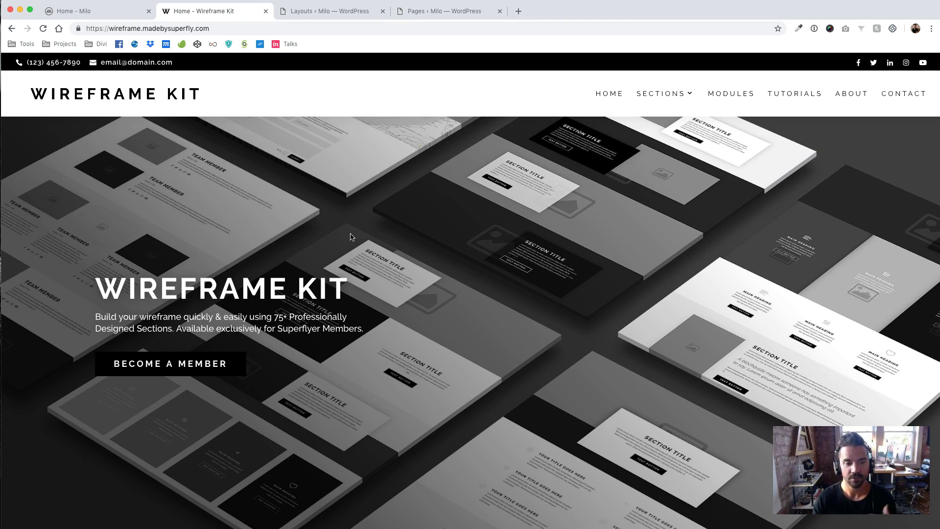
scroll(497, 287, down, 15)
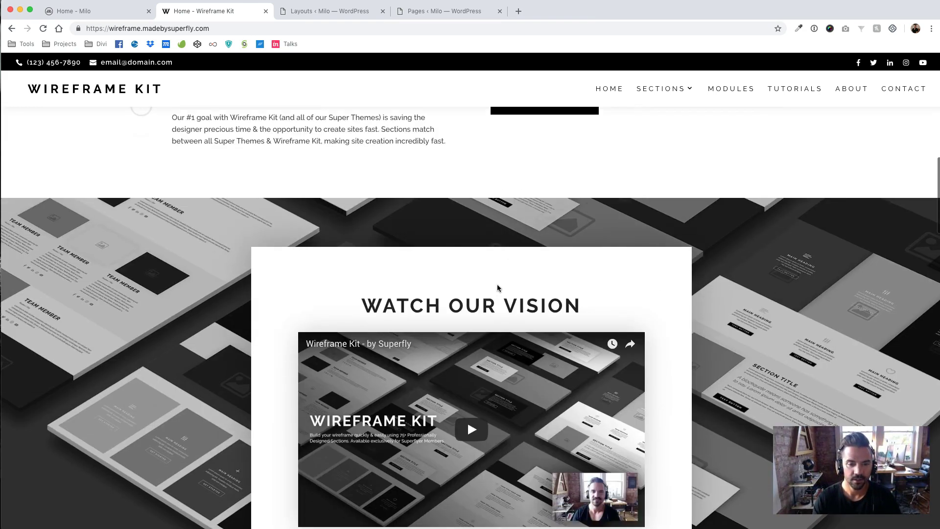
scroll(589, 290, up, 15)
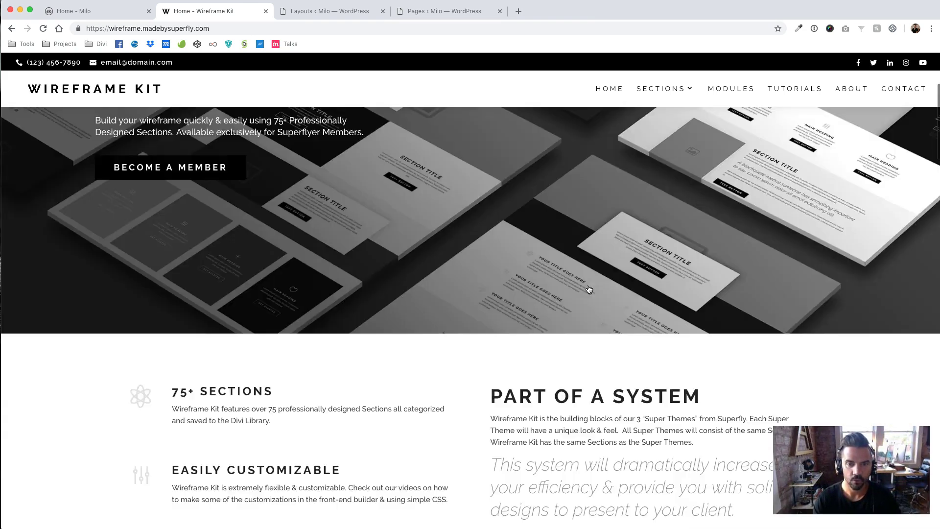
click(795, 96)
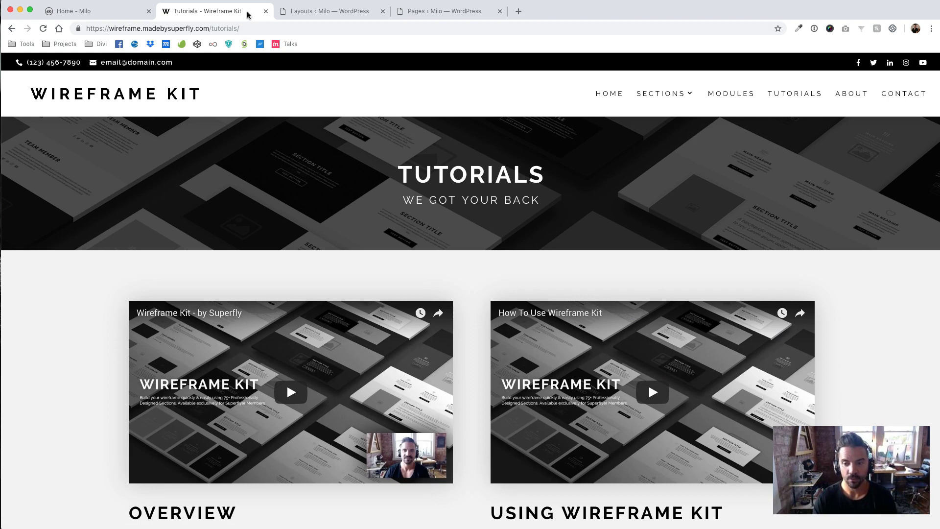
Compare the Milo and Wireframe Kit sites, including Wireframe Kit's section categories, and close the Wireframe Kit site.
click(100, 18)
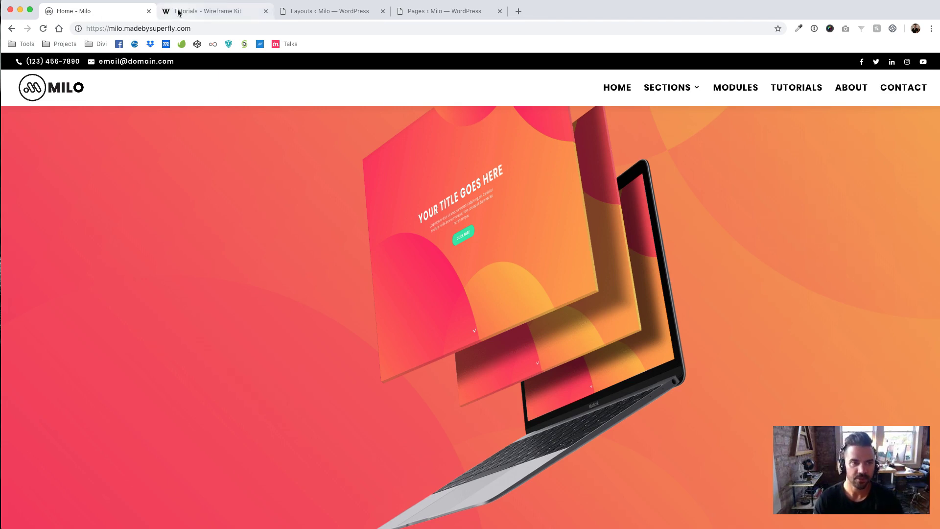
click(223, 15)
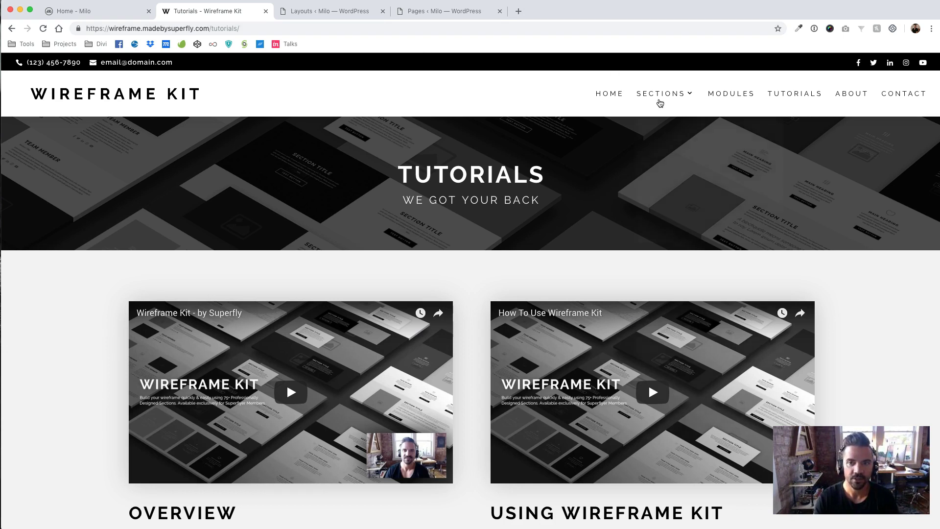
mouse_move(659, 101)
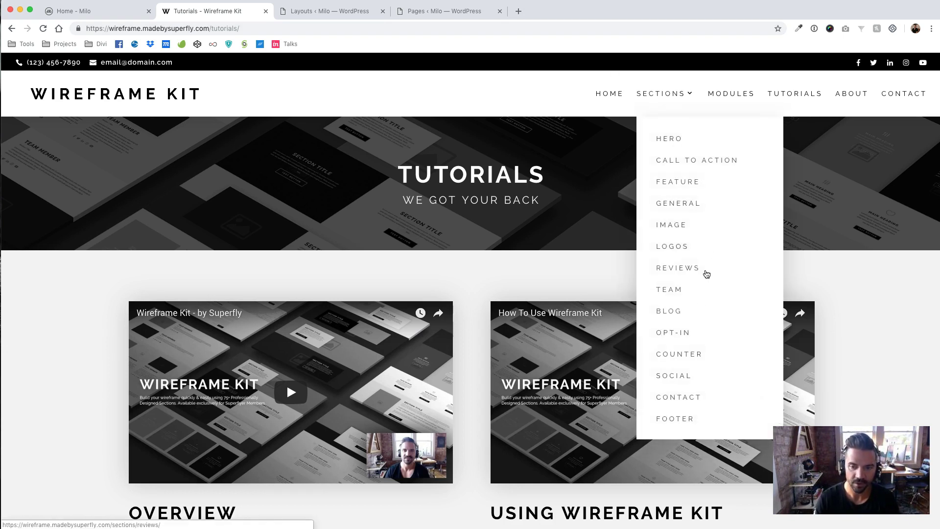
click(121, 9)
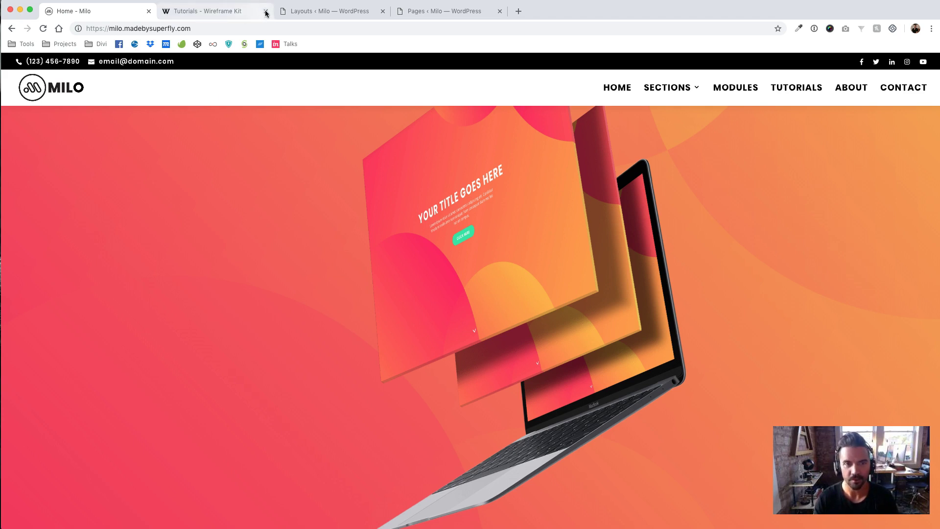
click(229, 13)
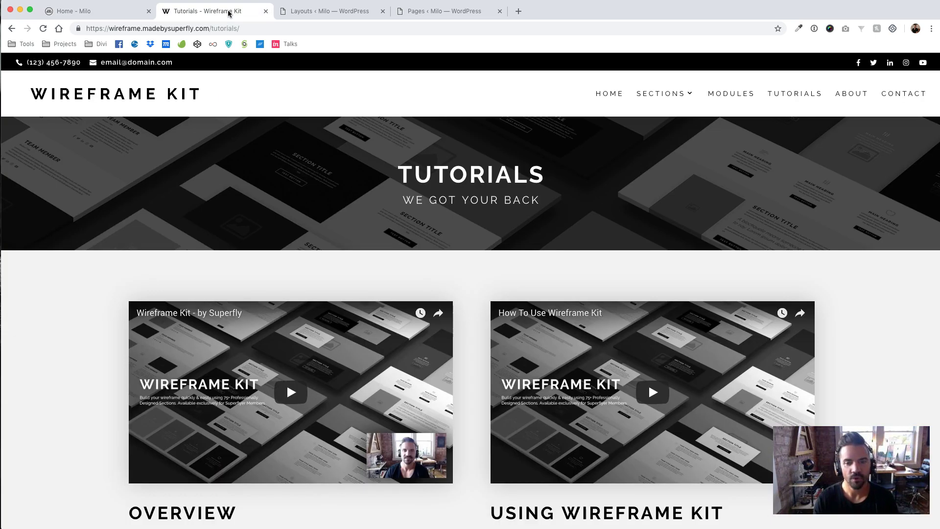
click(266, 12)
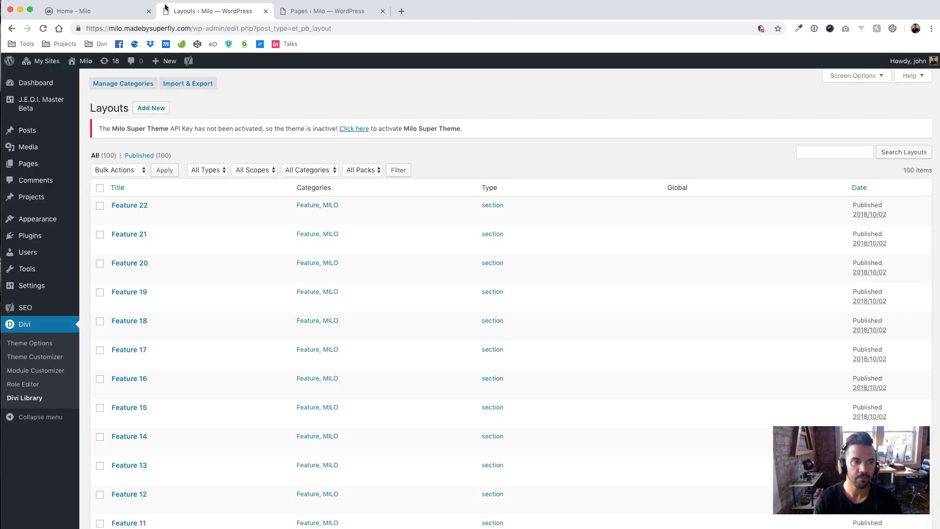
Open the Hero sections page of the Milo site and look through its hero designs.
click(128, 11)
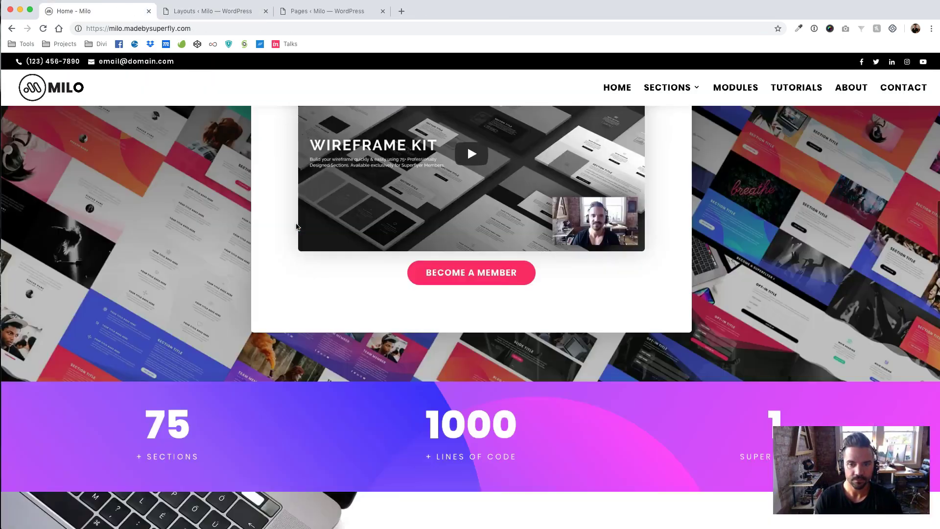
scroll(295, 226, up, 1)
mouse_move(658, 98)
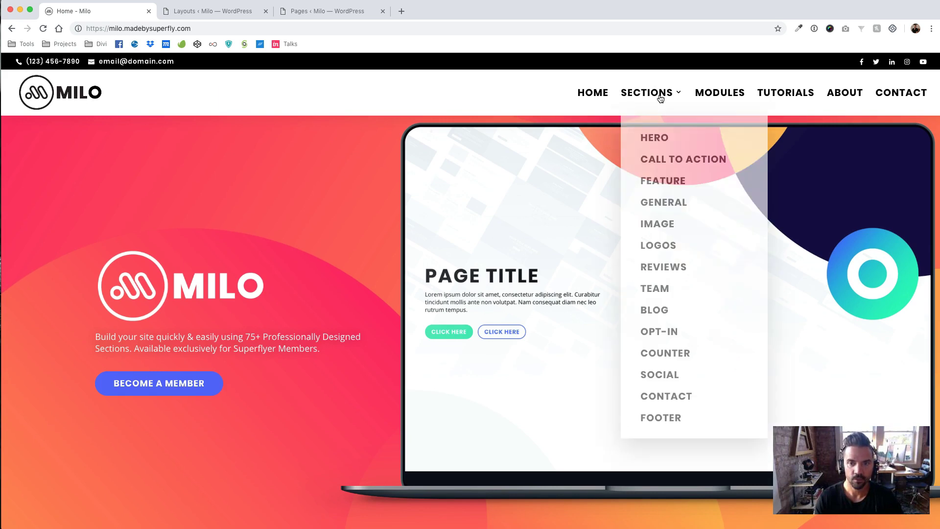
click(658, 142)
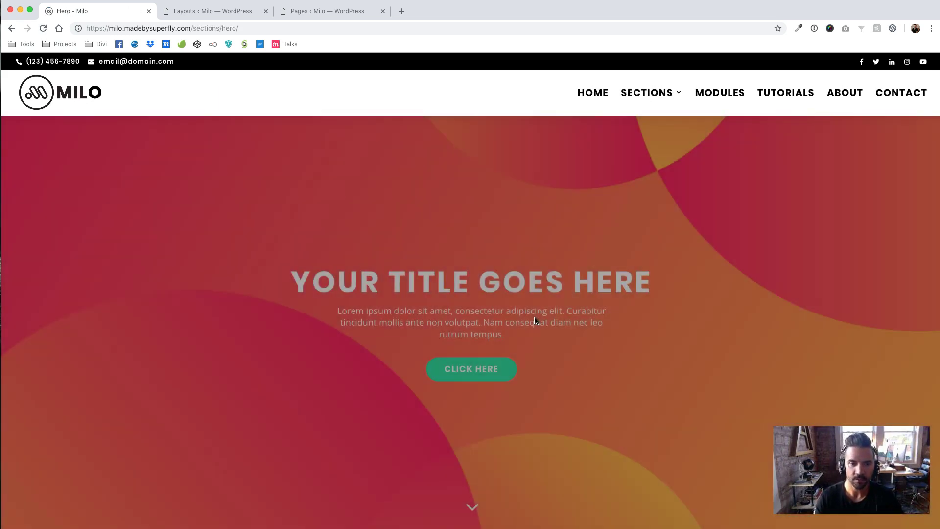
scroll(634, 295, down, 15)
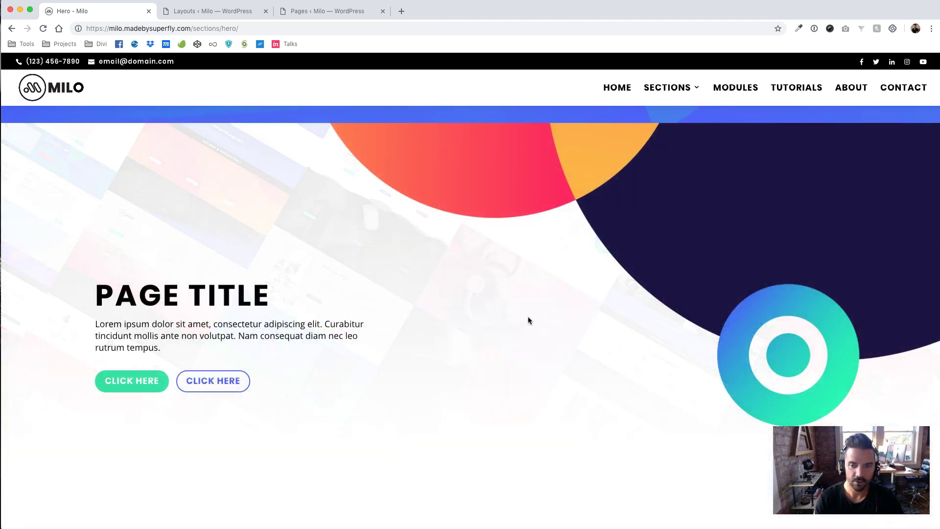
scroll(529, 319, down, 3)
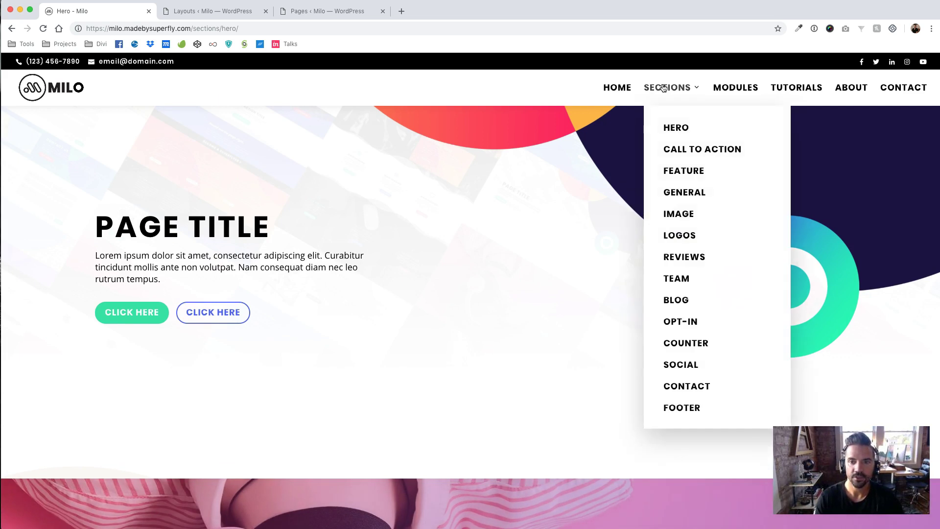
scroll(457, 291, up, 2)
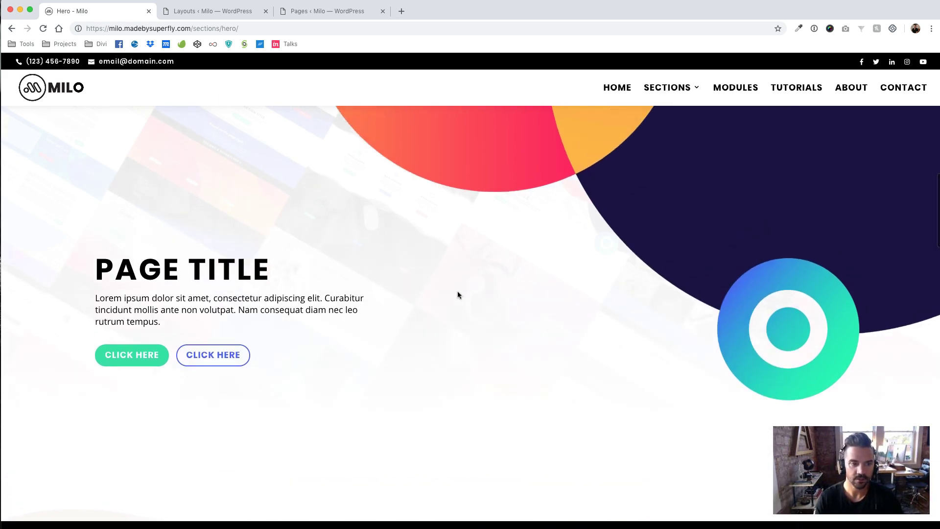
Reload the Divi Library layouts list in WordPress and examine the saved sections and modules with their categories.
click(243, 14)
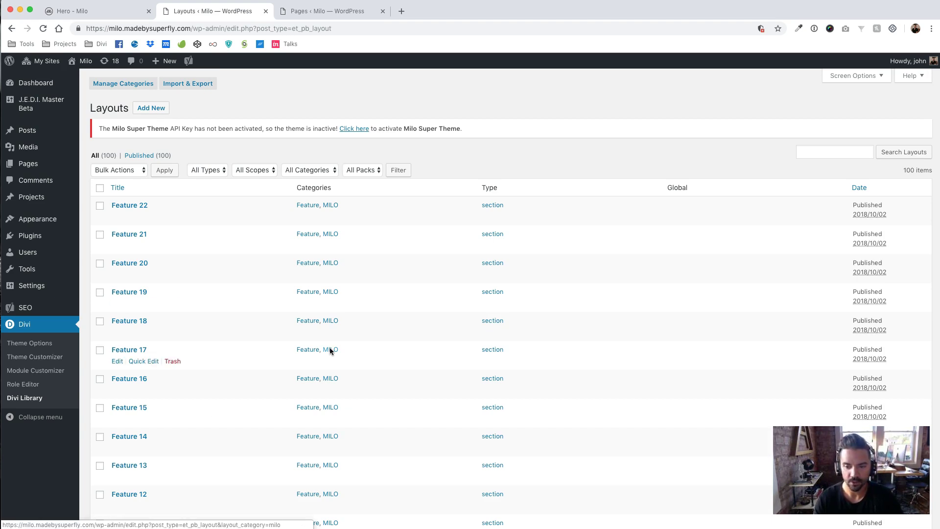
scroll(227, 228, down, 2)
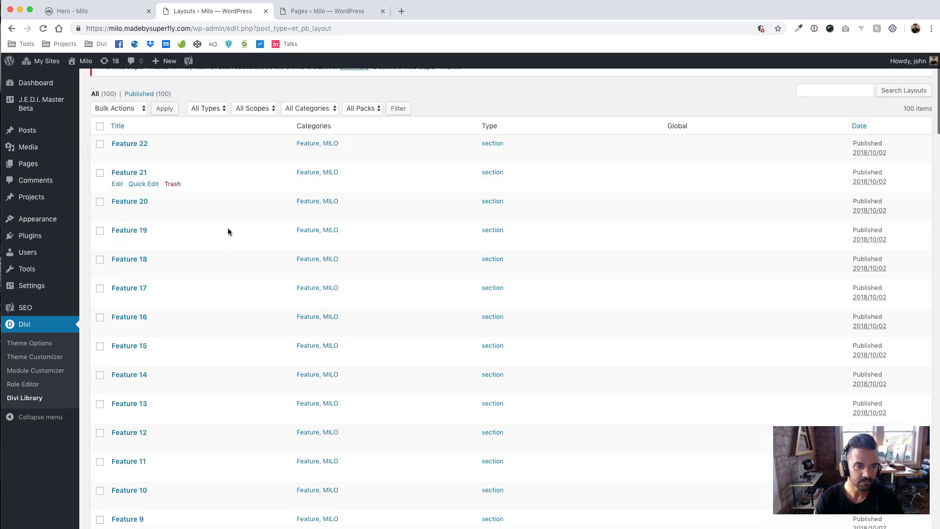
click(24, 399)
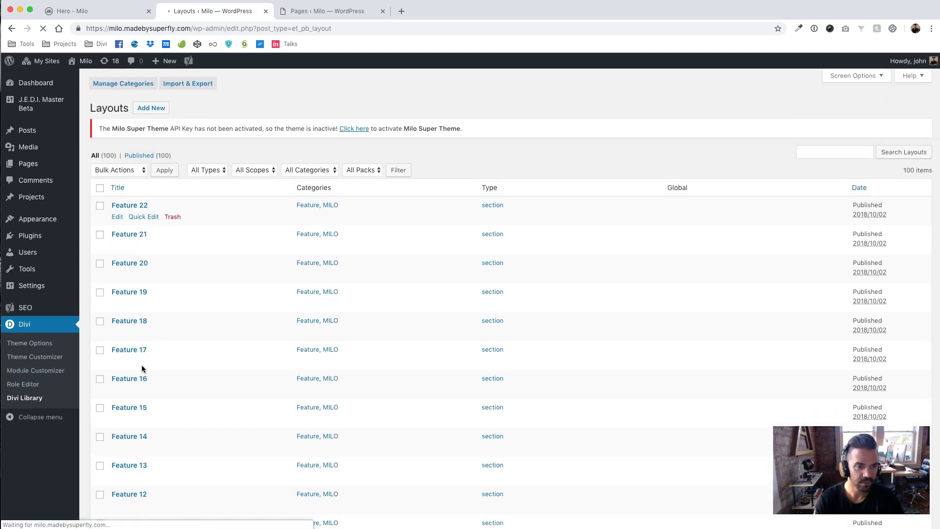
scroll(254, 332, down, 2)
scroll(253, 333, down, 8)
scroll(254, 332, down, 1)
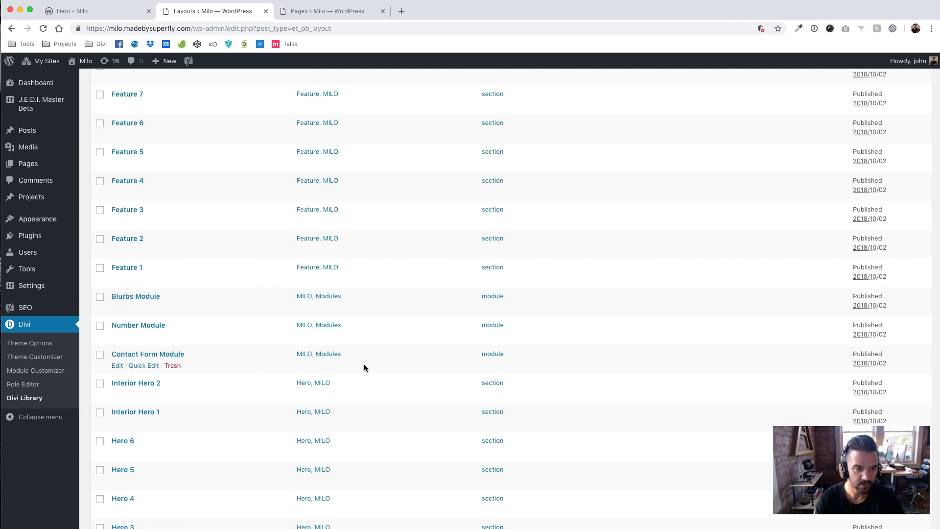
scroll(363, 363, down, 4)
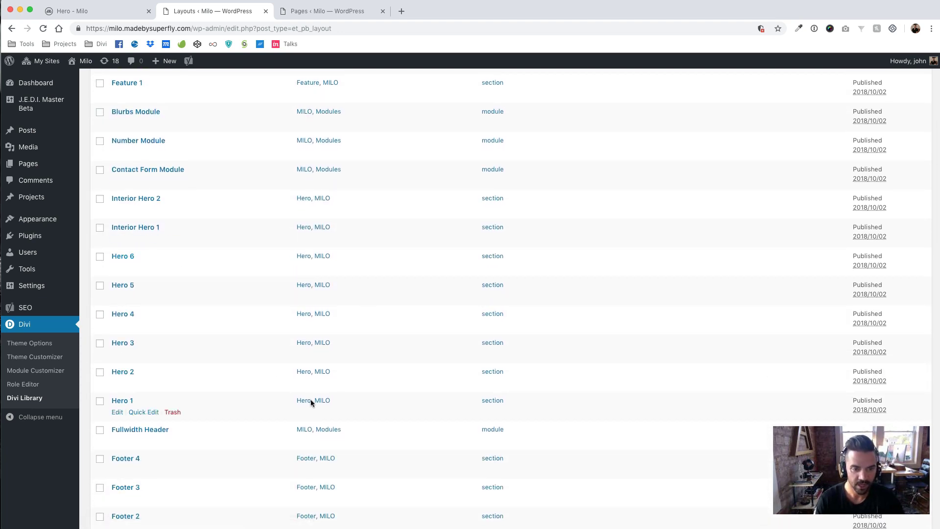
scroll(315, 294, up, 15)
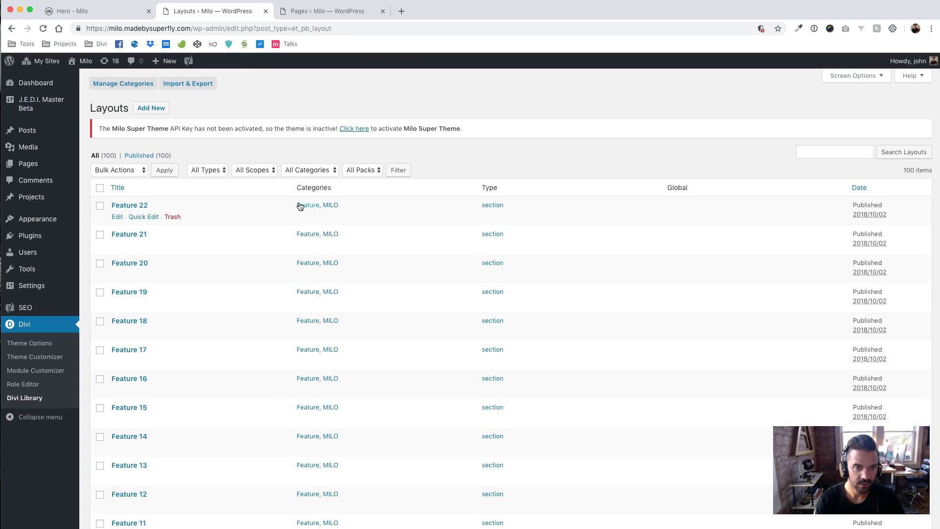
Filter the Divi Library layouts by the Hero category.
click(312, 171)
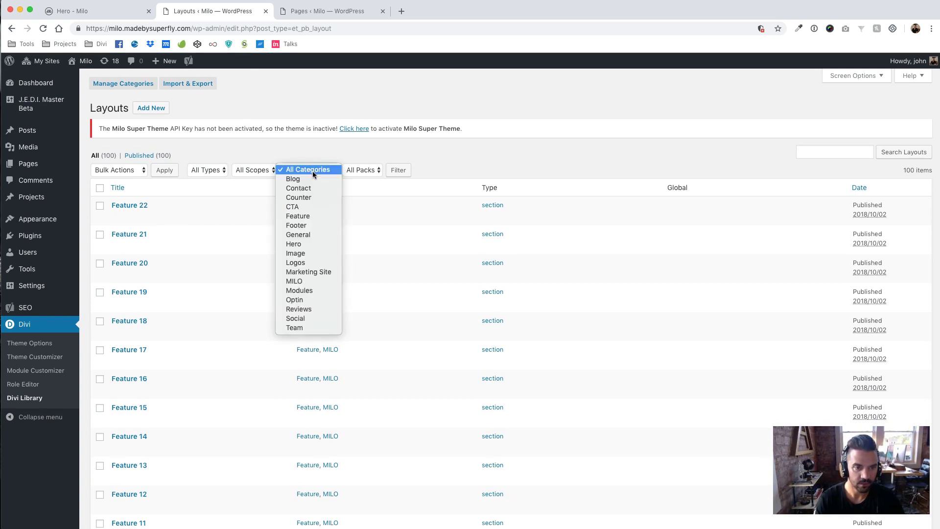
click(297, 243)
click(397, 170)
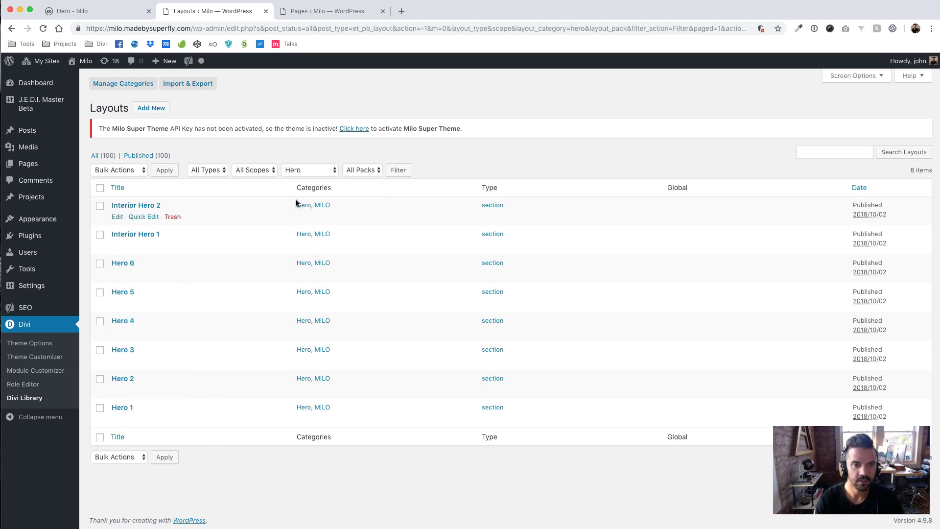
click(315, 172)
click(449, 156)
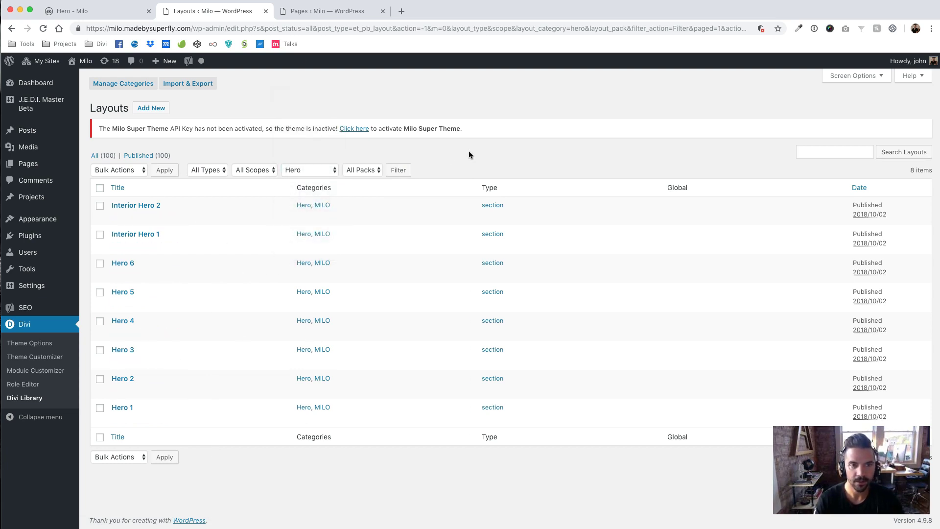
Create a new WordPress page titled "Video Test" and publish it.
click(350, 11)
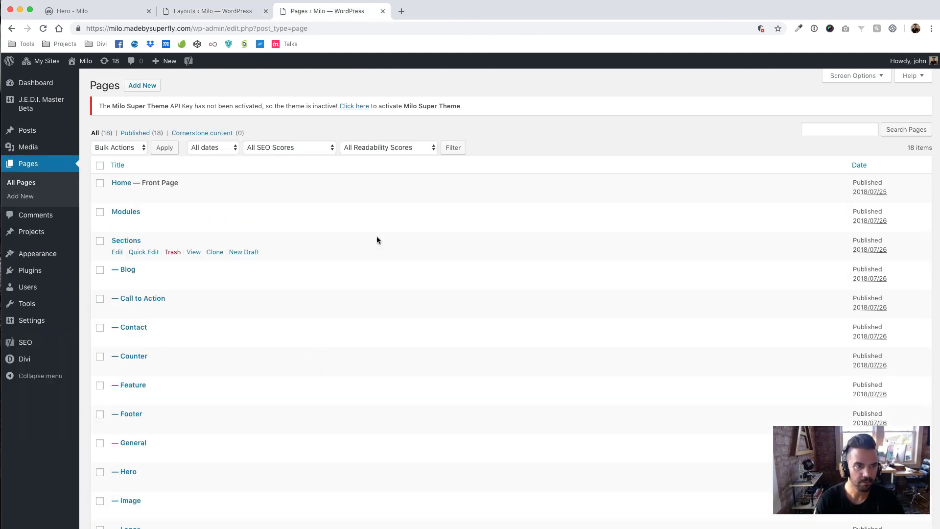
scroll(237, 228, down, 5)
scroll(237, 228, up, 5)
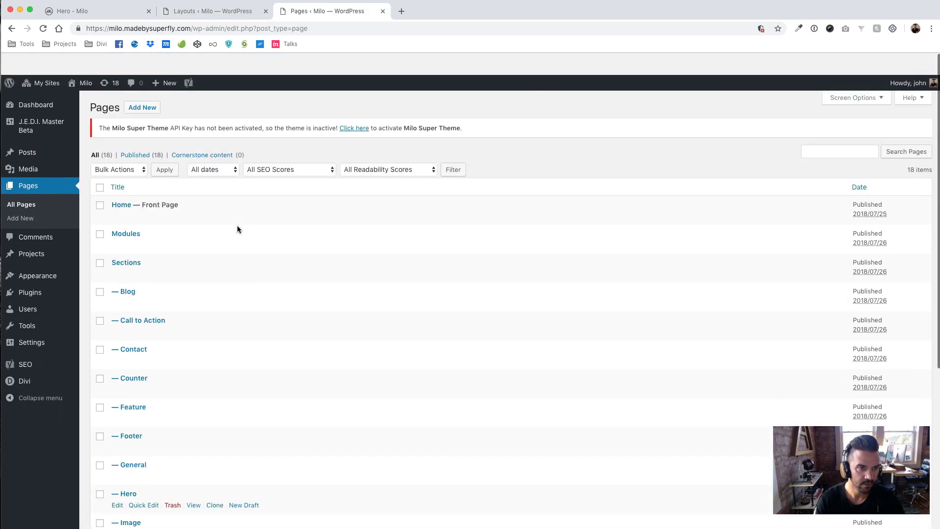
click(143, 86)
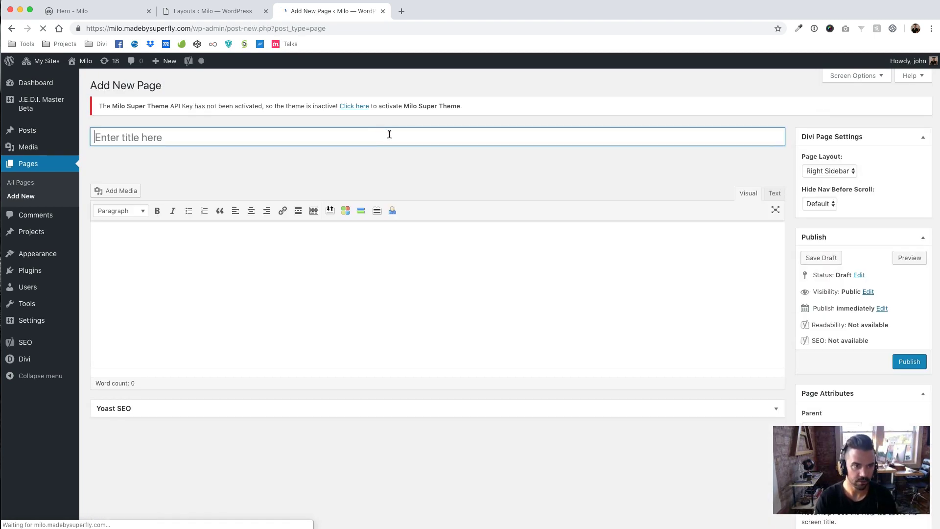
text(Video Test)
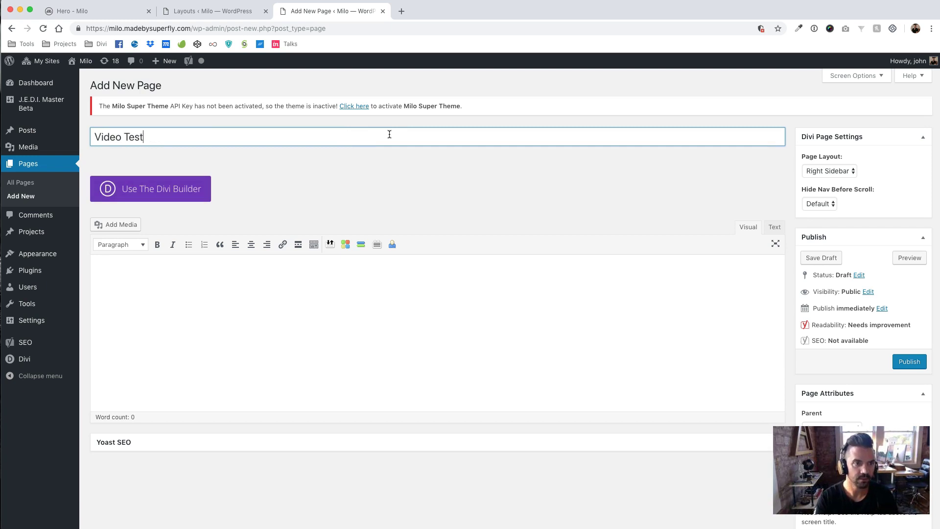
click(913, 365)
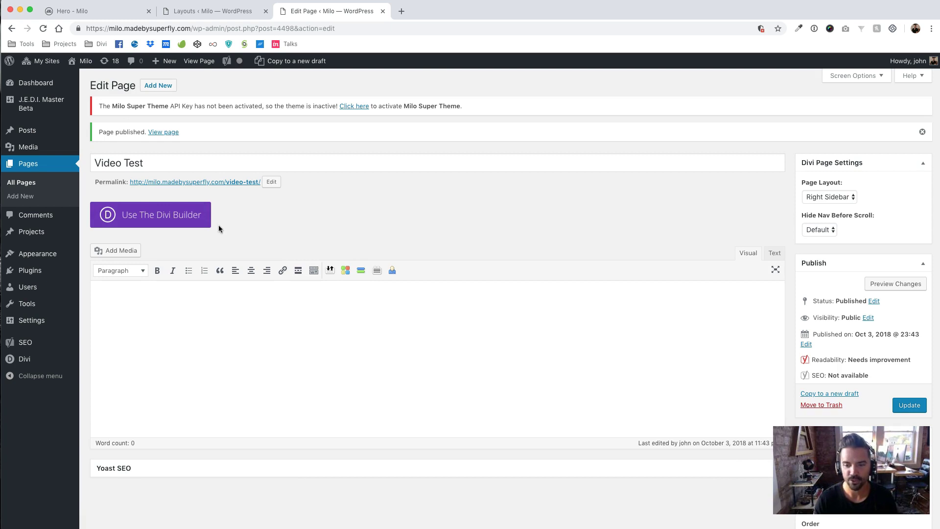
Open the Video Test page in Divi's Visual Builder, start building from scratch, and dismiss the row insertion.
click(179, 216)
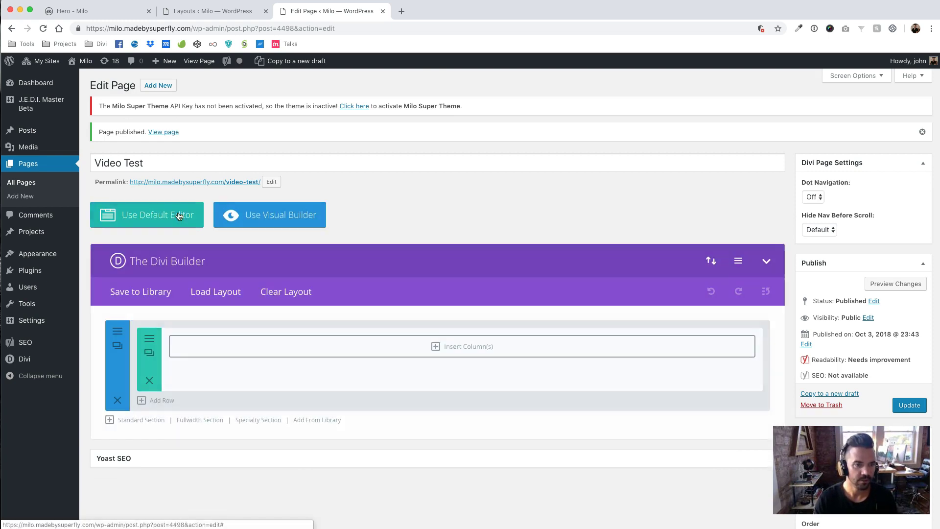
click(299, 215)
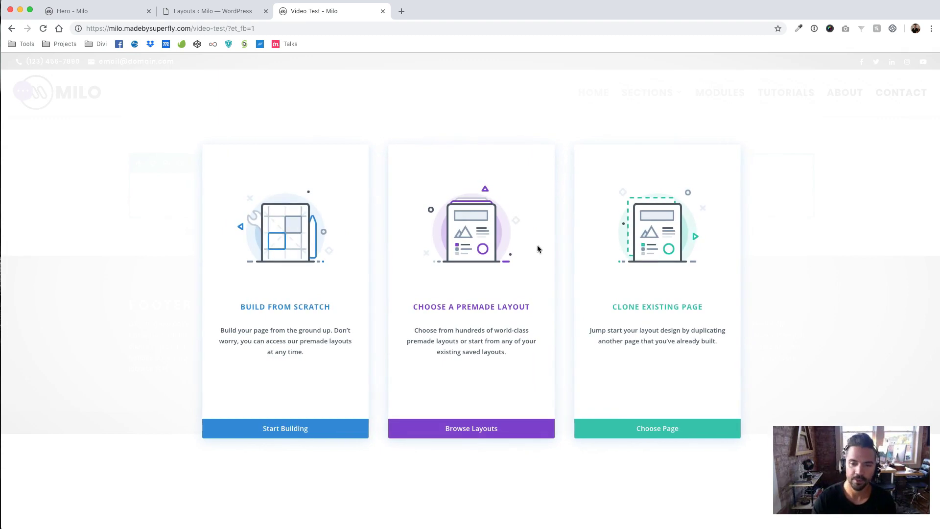
click(270, 307)
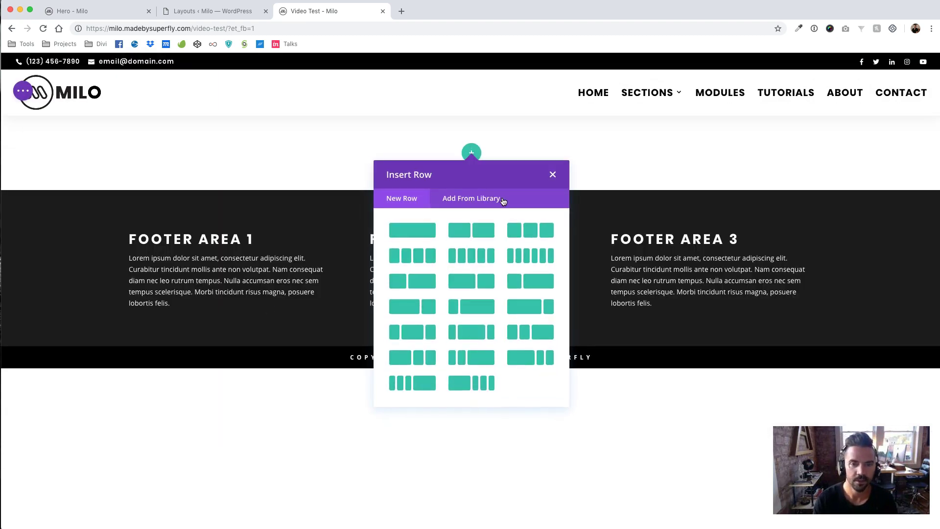
click(553, 175)
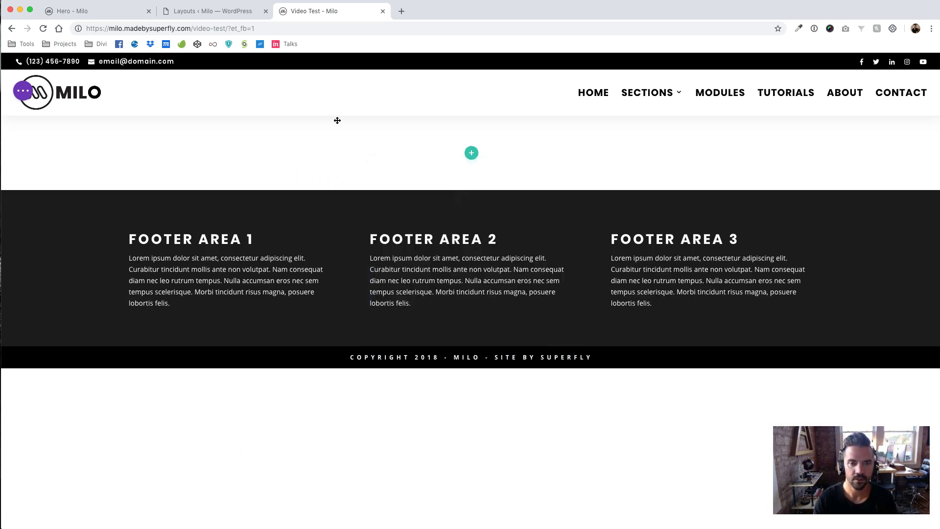
Open milo.madebysuperfly.com in a new browser tab and go to its Hero sections page.
click(206, 13)
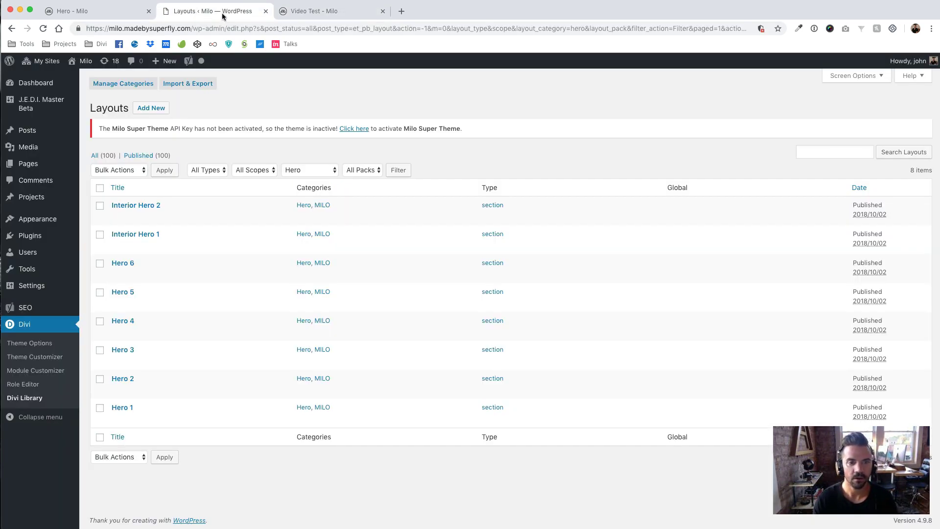
click(366, 14)
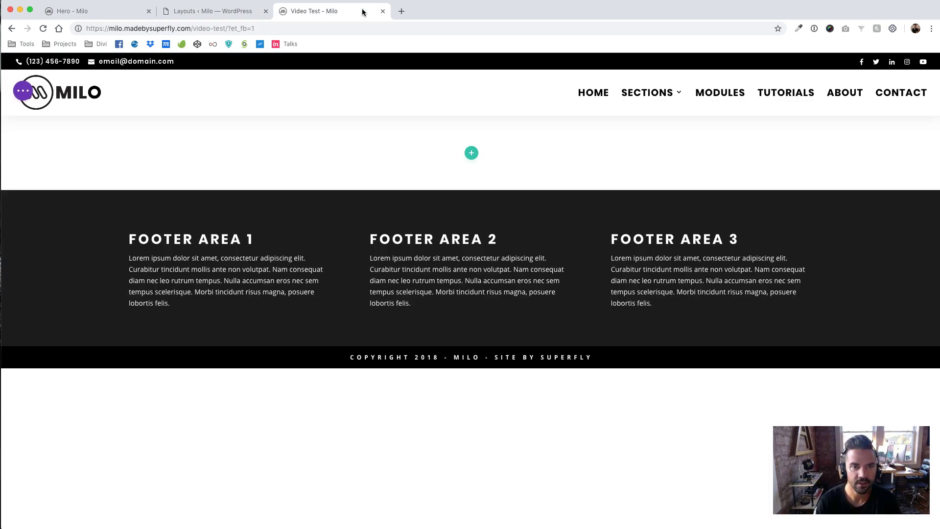
click(402, 11)
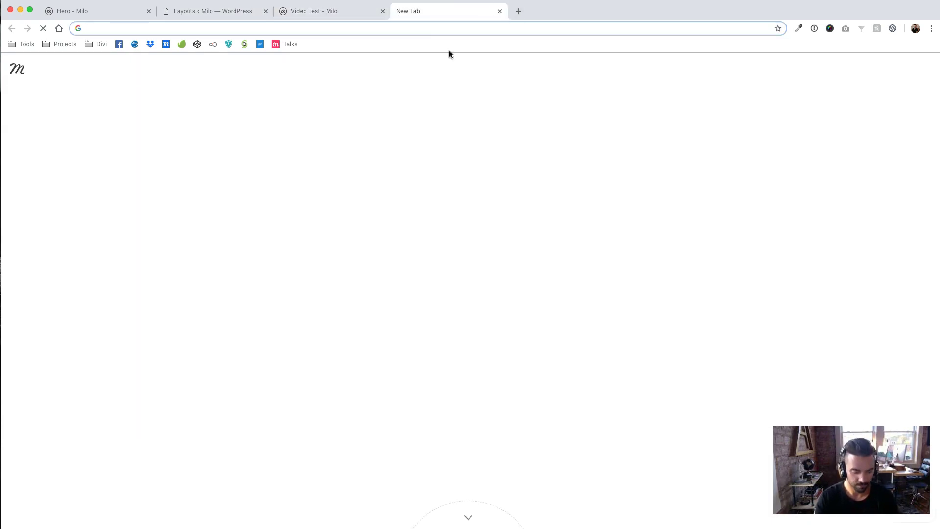
text(milo.madebysuperfly.com)
key(Return)
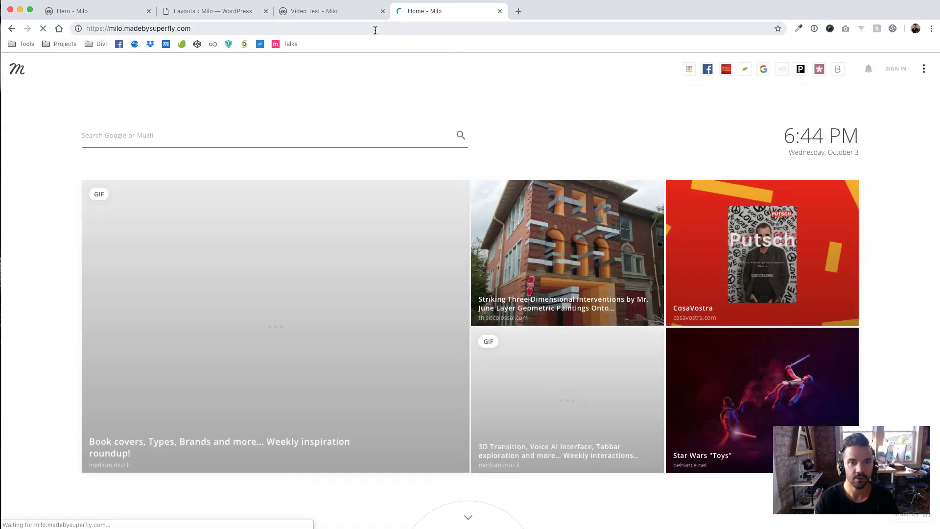
mouse_move(654, 102)
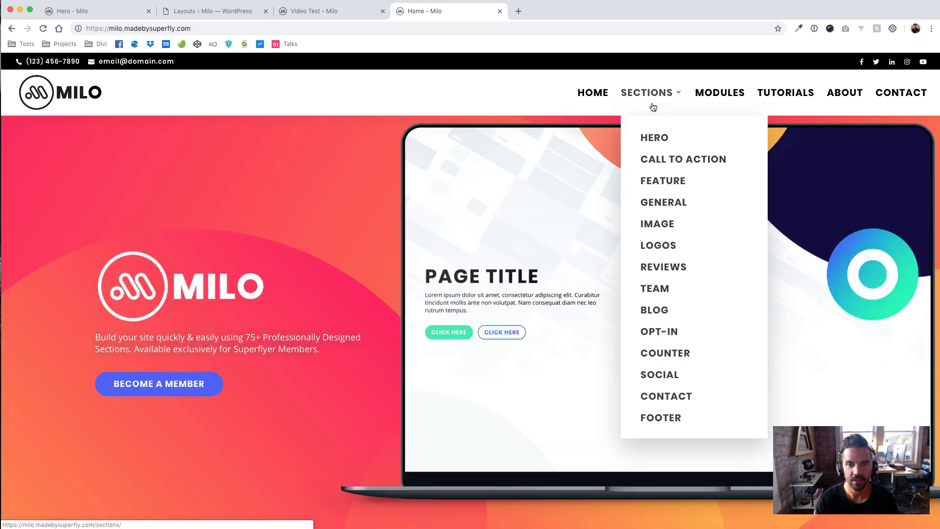
click(652, 137)
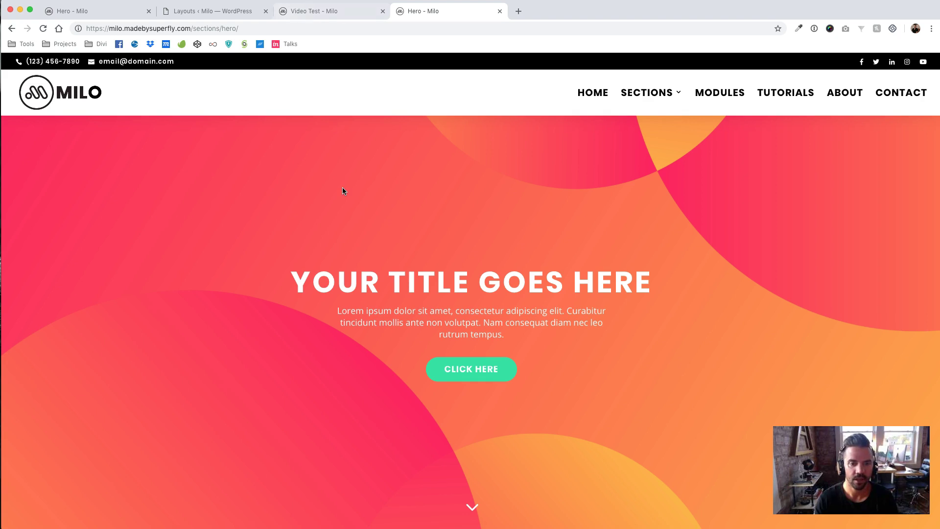
Look through all the hero and interior hero section designs on the Hero demo page.
scroll(279, 365, down, 8)
scroll(280, 365, down, 20)
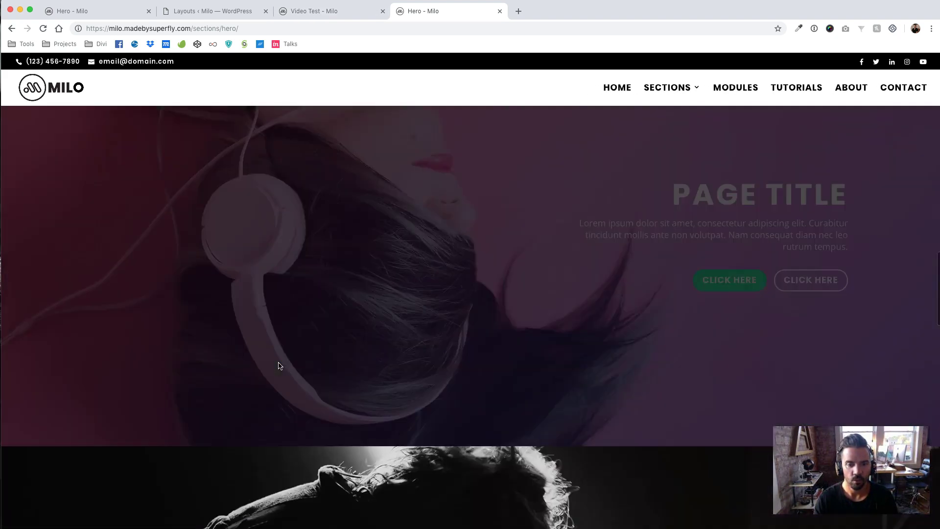
scroll(279, 365, up, 20)
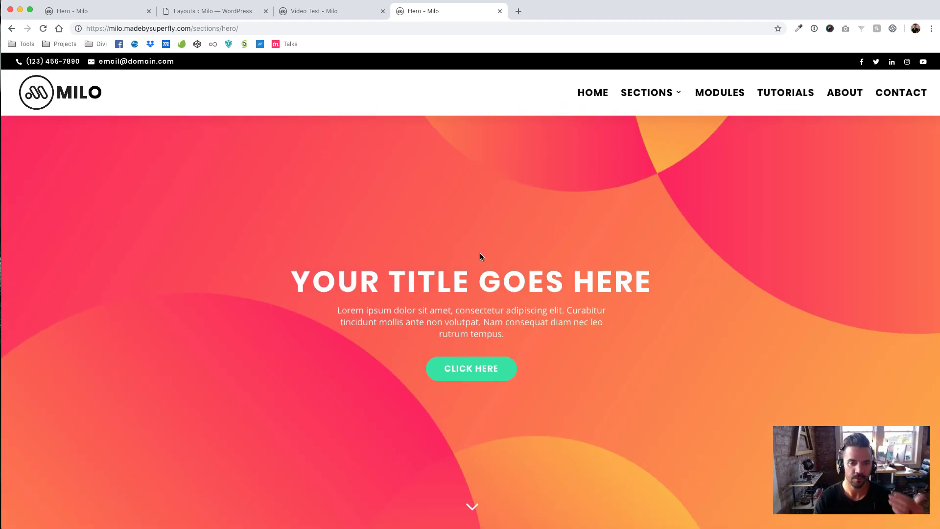
scroll(436, 287, down, 12)
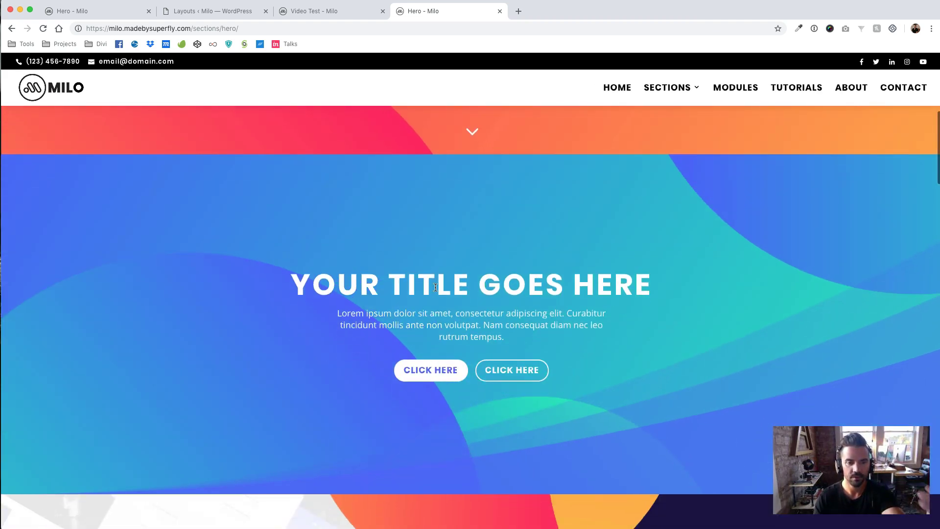
scroll(435, 287, down, 12)
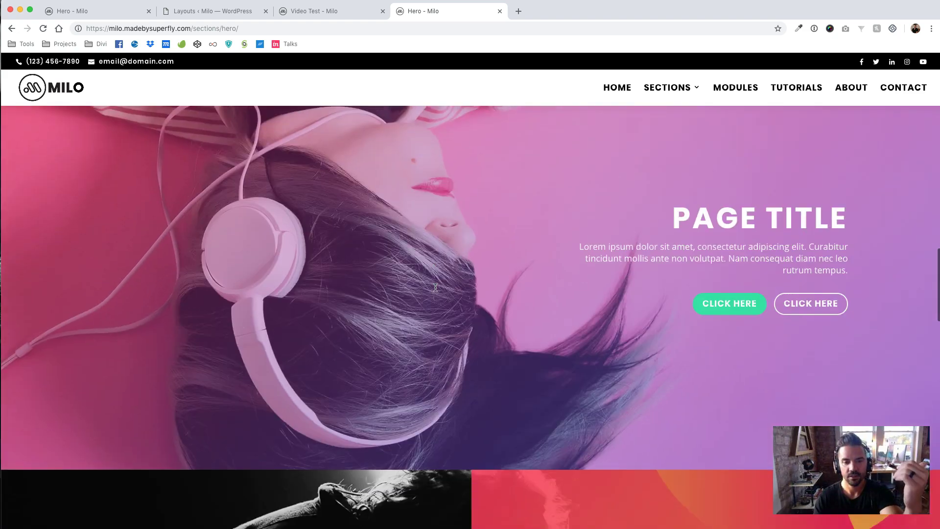
scroll(436, 288, down, 12)
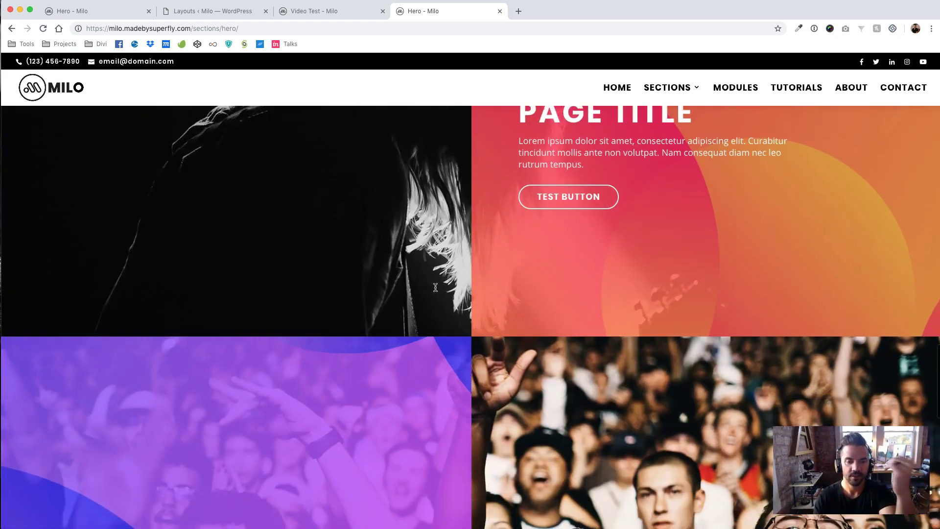
scroll(436, 287, down, 5)
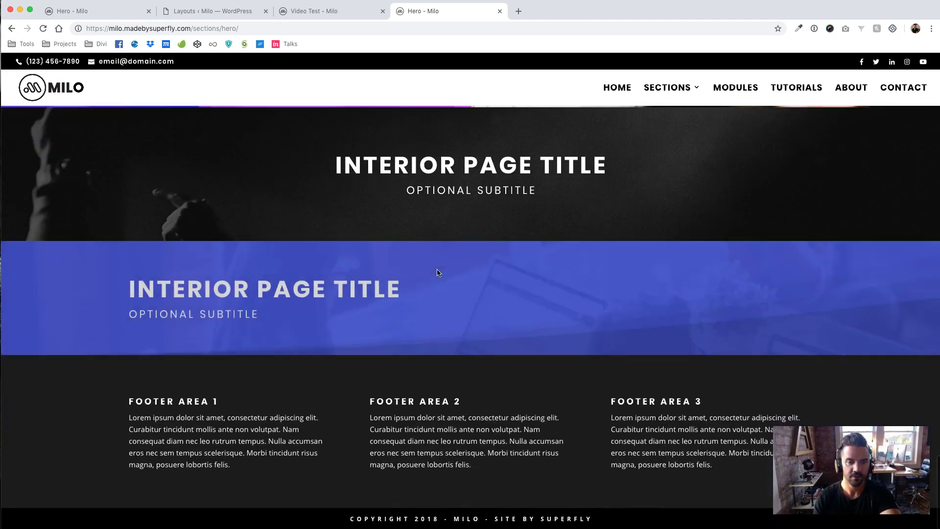
scroll(475, 218, up, 20)
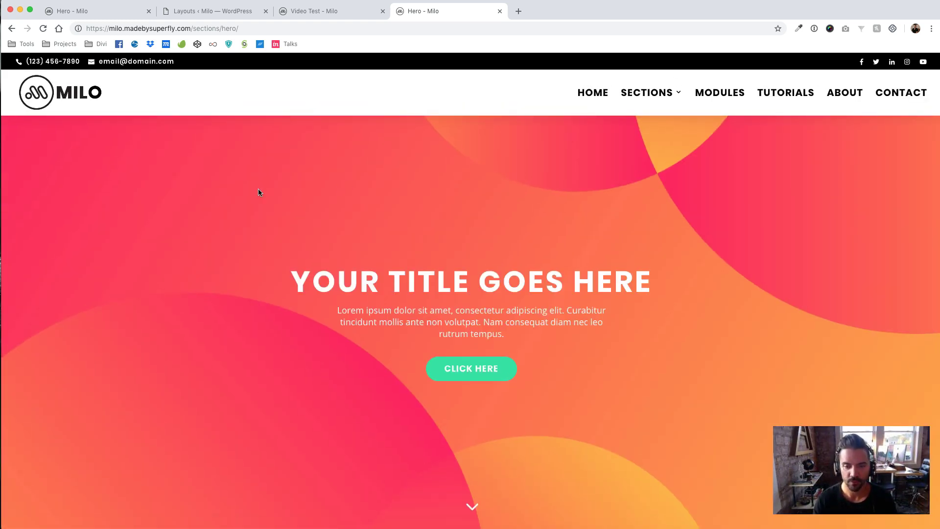
Inspect the white Page Title hero with the colorful circles in DevTools and place the DevTools window over the page.
right_click(230, 183)
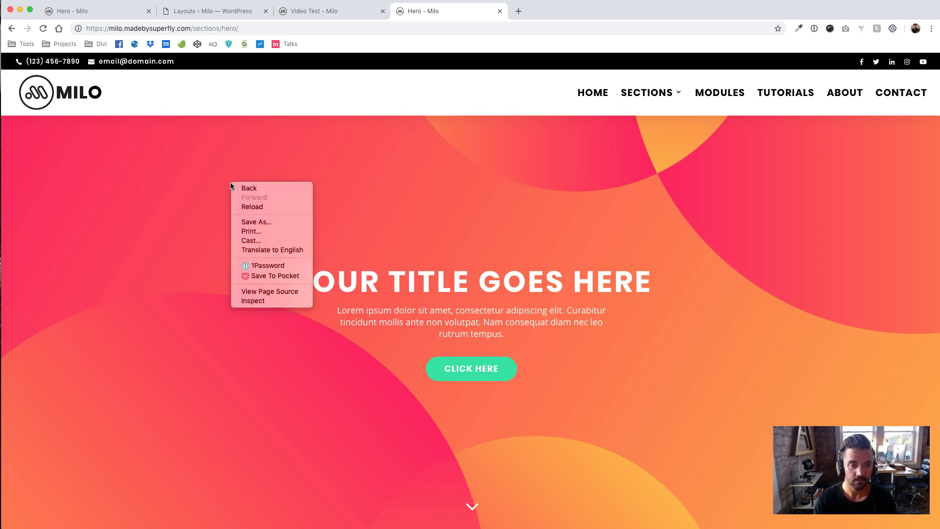
click(273, 319)
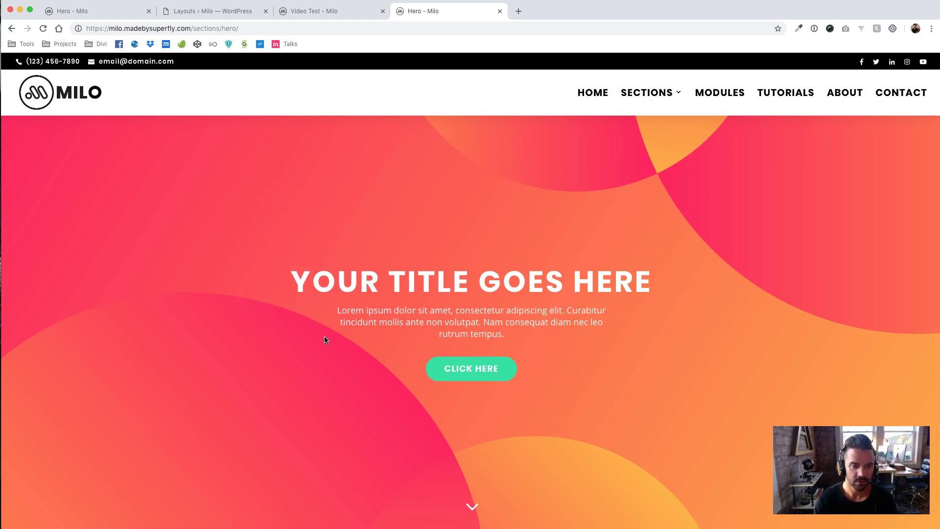
scroll(325, 340, down, 15)
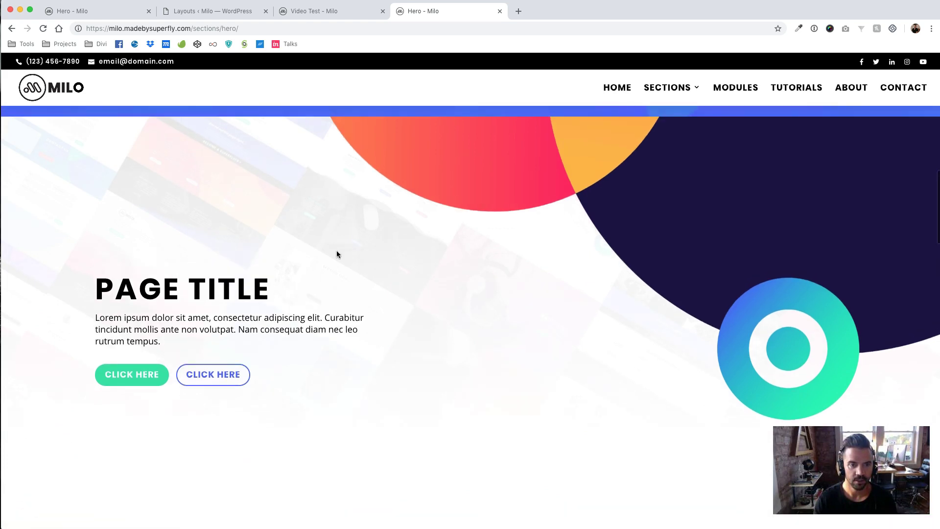
right_click(336, 251)
click(314, 228)
right_click(227, 138)
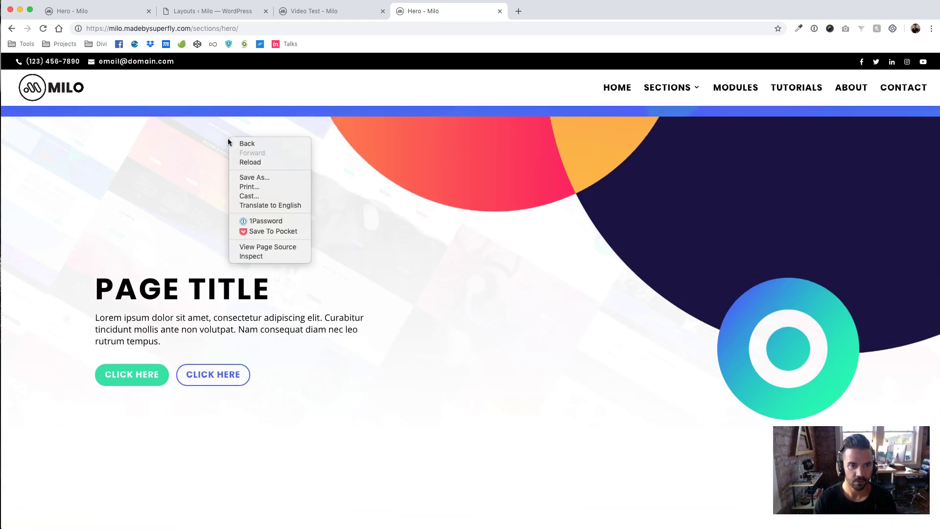
click(260, 255)
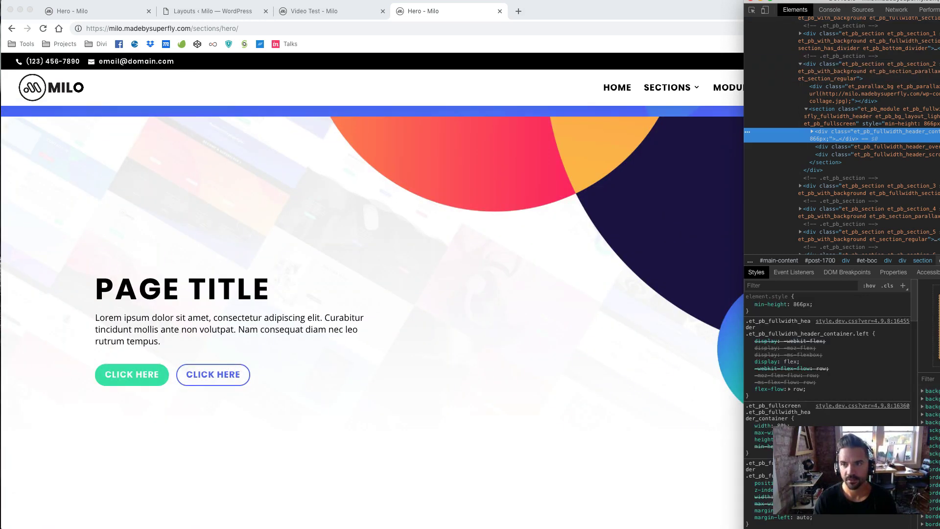
drag(939, 1, 689, 70)
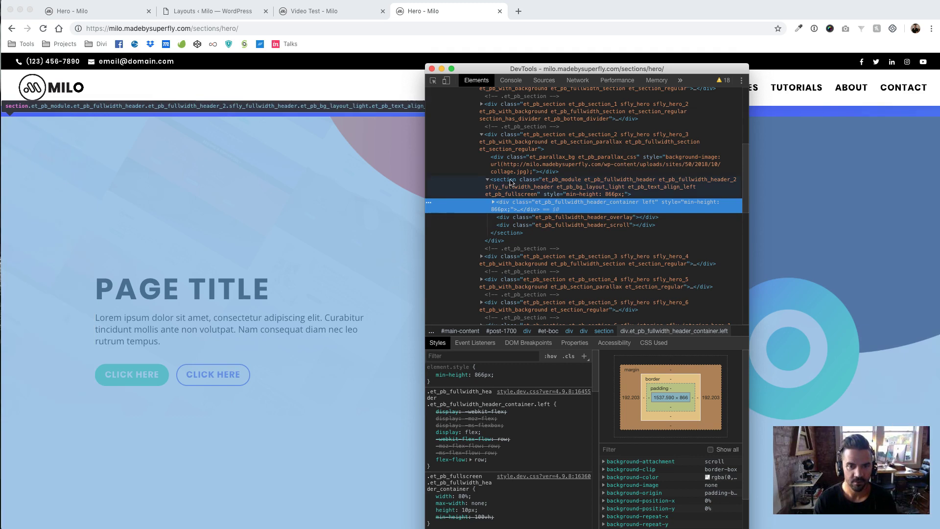
Examine the inspected hero's parent section element for its sfly_hero numbering class, collapsing the nested markup.
click(511, 183)
click(488, 180)
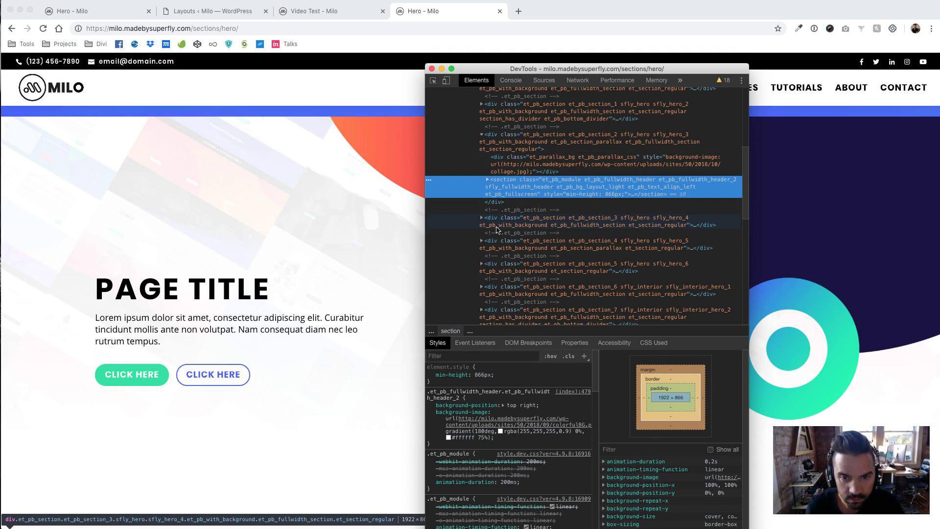
scroll(535, 184, up, 2)
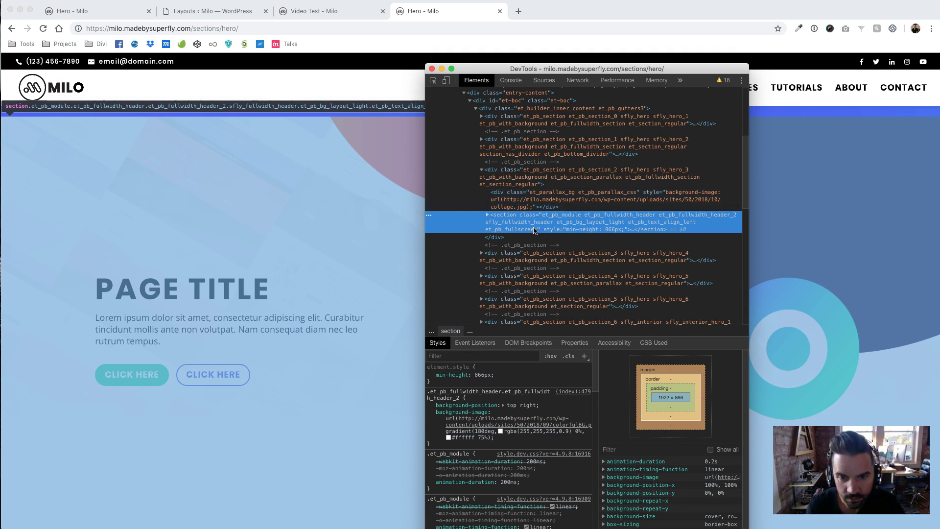
scroll(319, 219, up, 2)
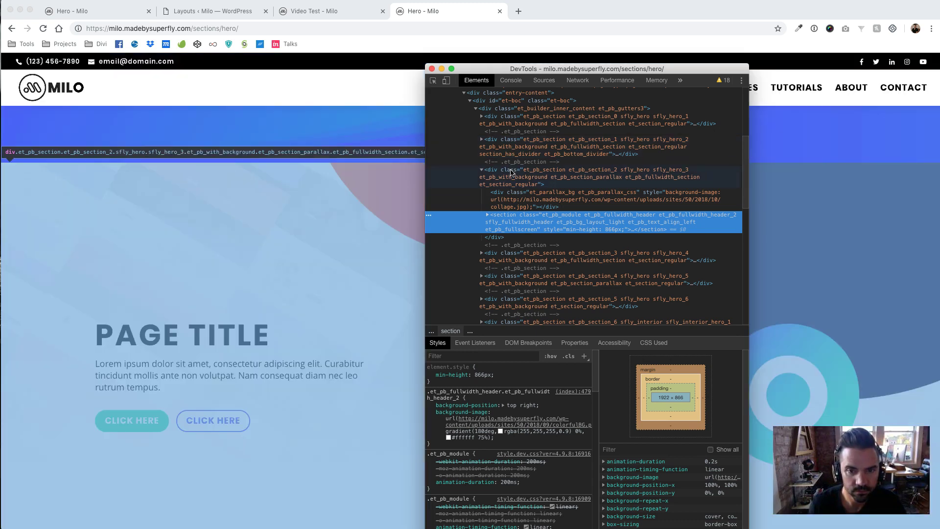
click(547, 175)
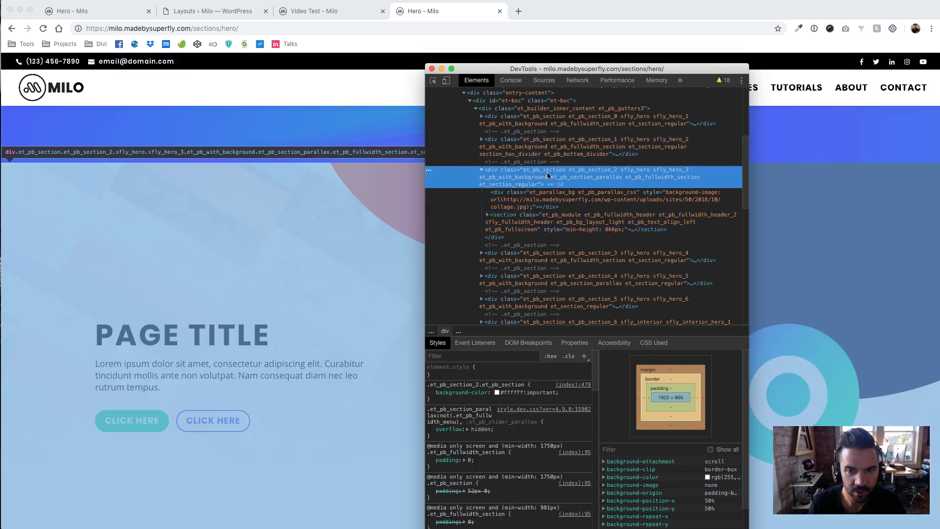
click(482, 170)
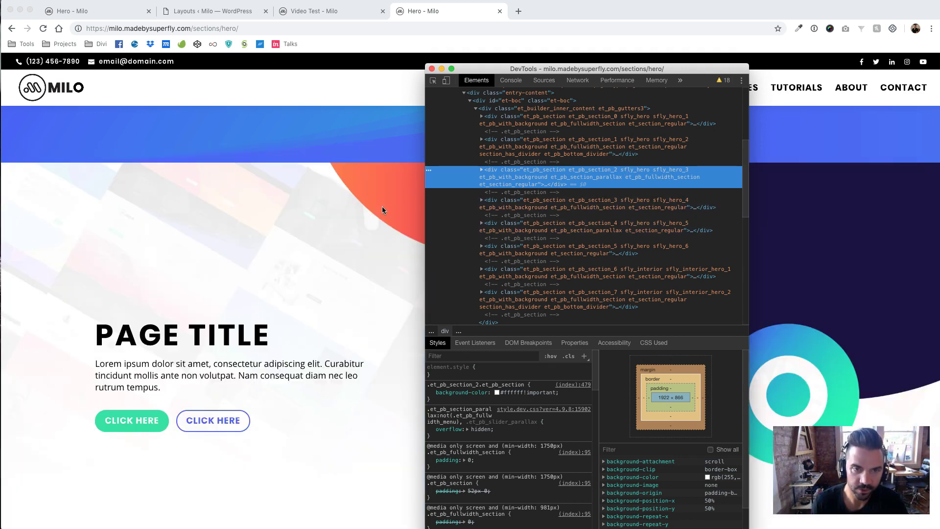
Open the WordPress Pages list in a new tab and open the Hero page for editing.
click(206, 11)
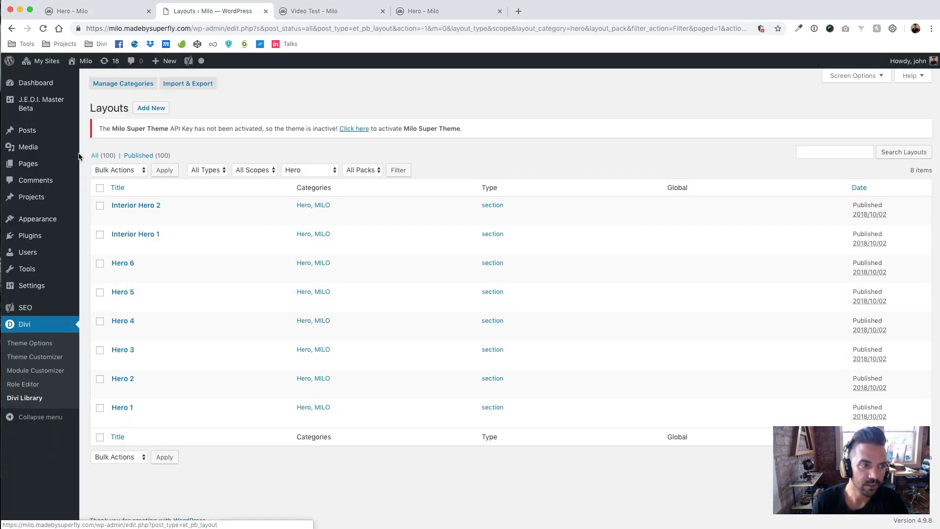
right_click(43, 164)
click(43, 166)
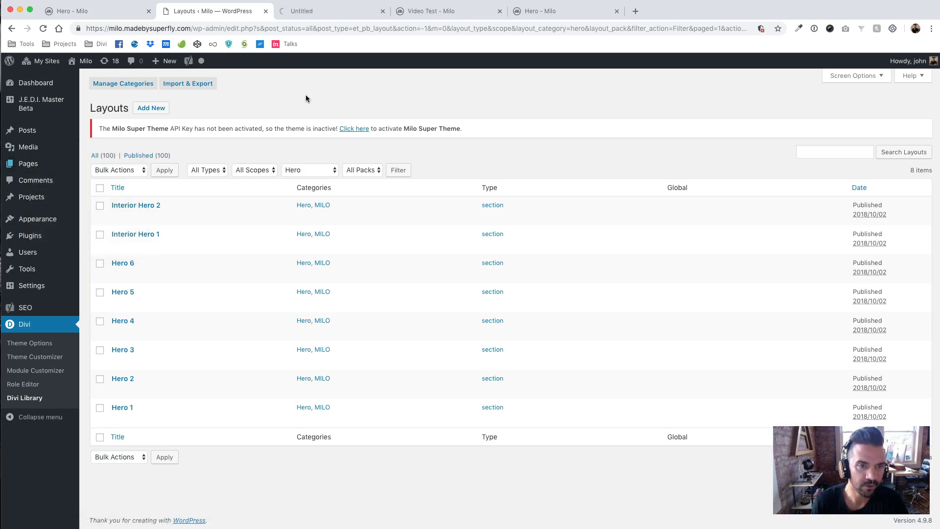
click(339, 12)
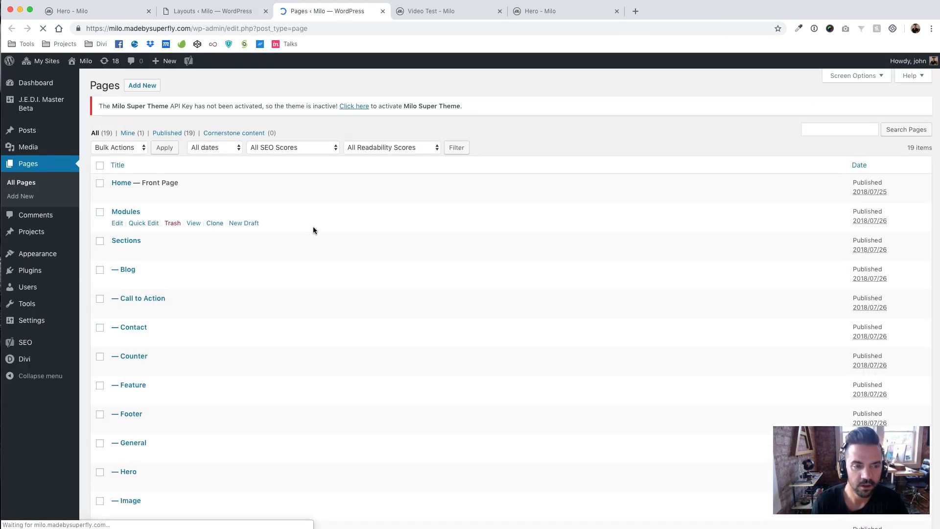
scroll(165, 362, down, 5)
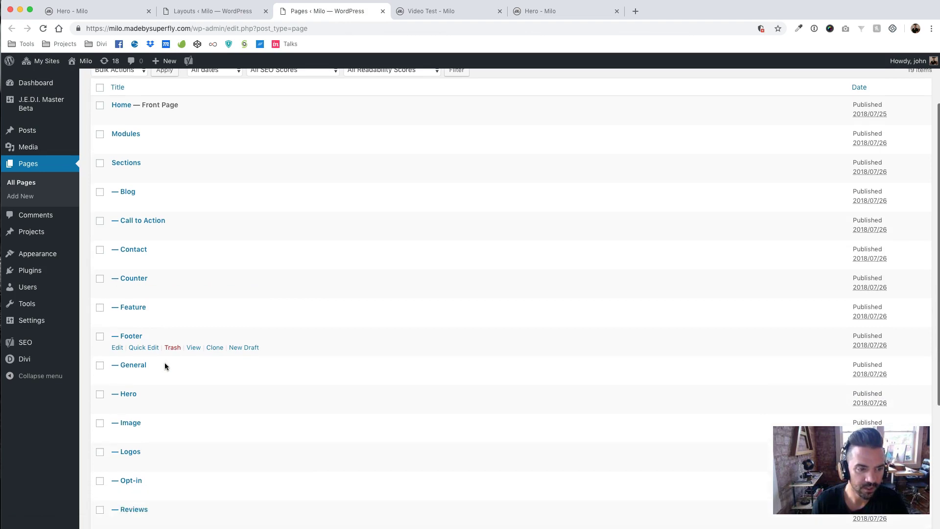
click(126, 362)
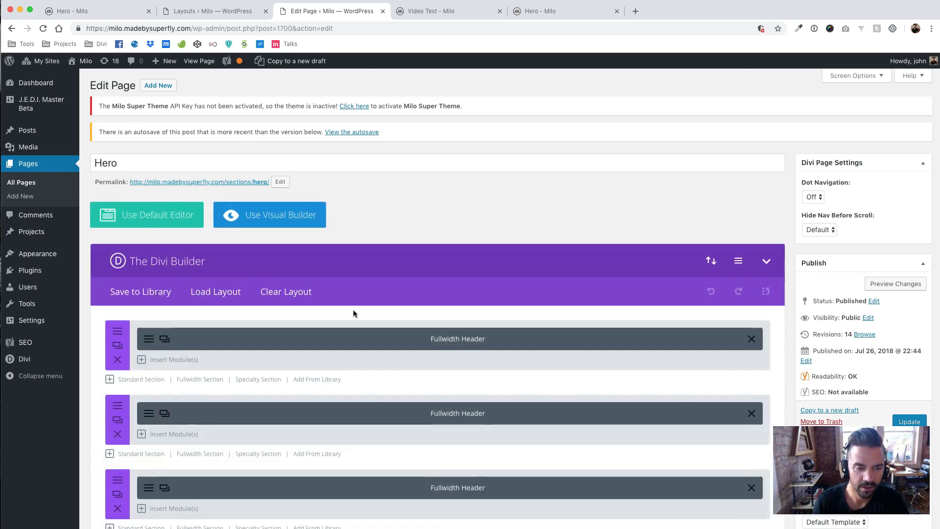
Review the third Fullwidth Header module's content settings down to its admin label, then save and exit.
scroll(353, 314, down, 5)
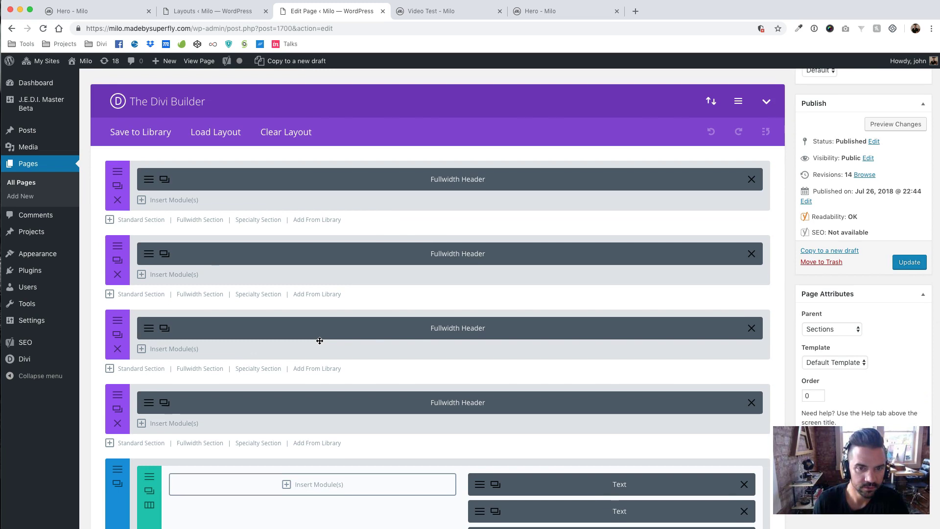
scroll(319, 341, down, 1)
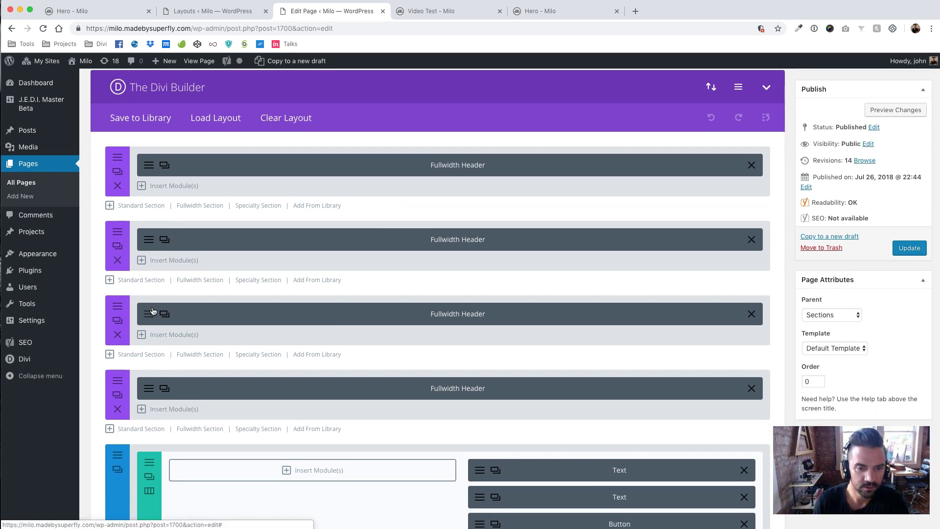
click(271, 325)
scroll(293, 321, down, 10)
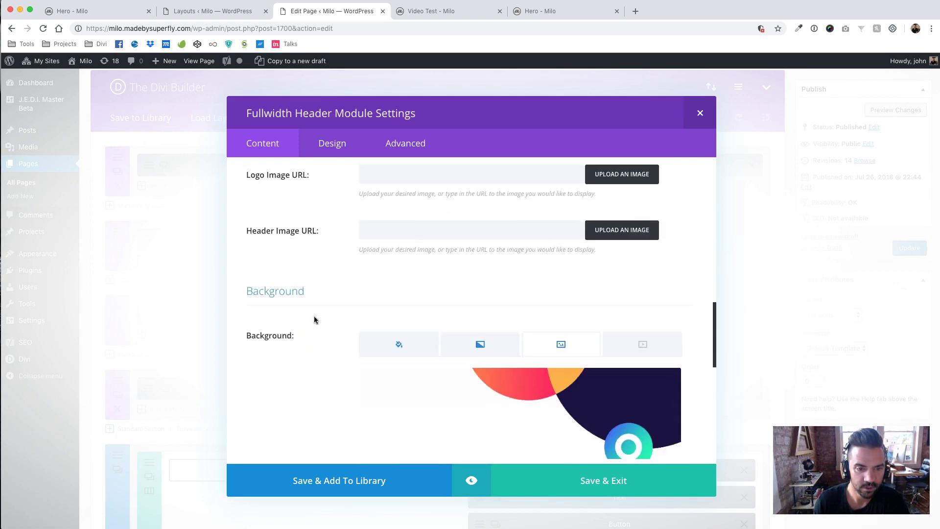
scroll(315, 320, down, 8)
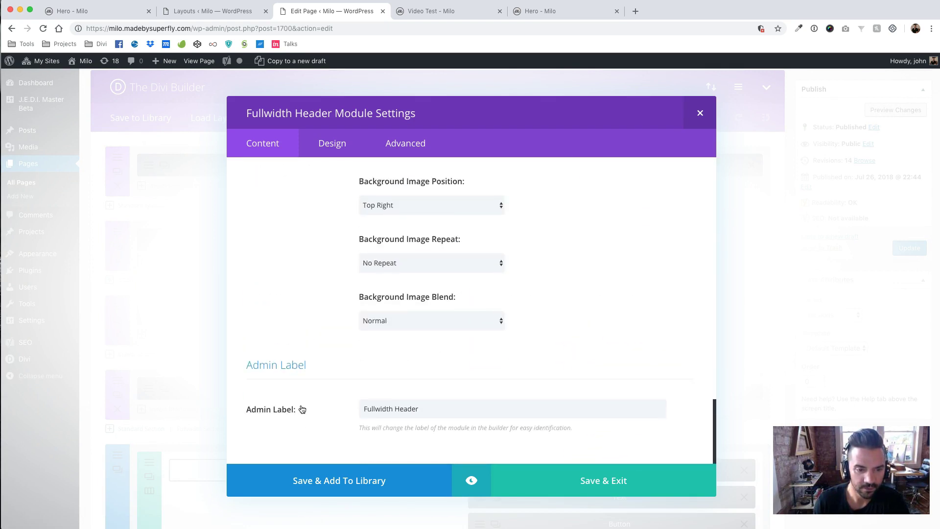
click(561, 486)
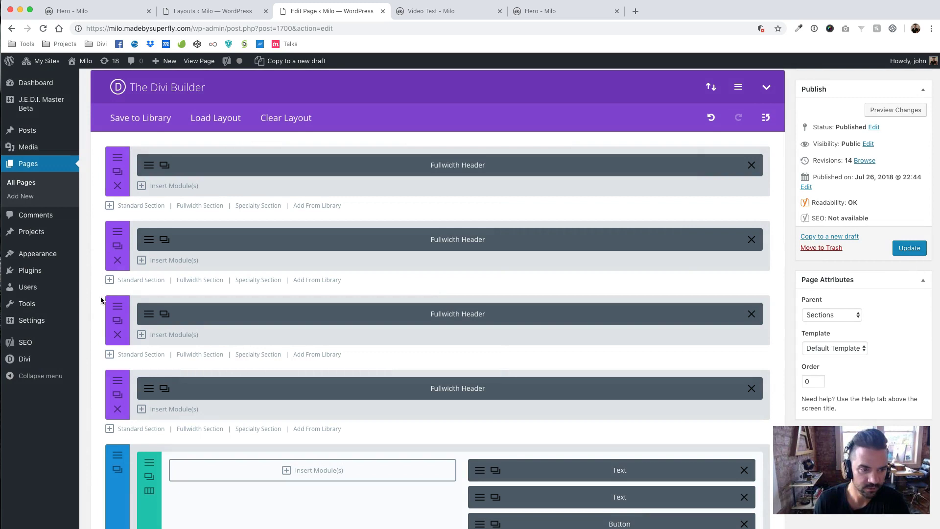
Review the third fullwidth section's content settings down to its admin label, then save and exit.
click(118, 320)
scroll(313, 274, down, 6)
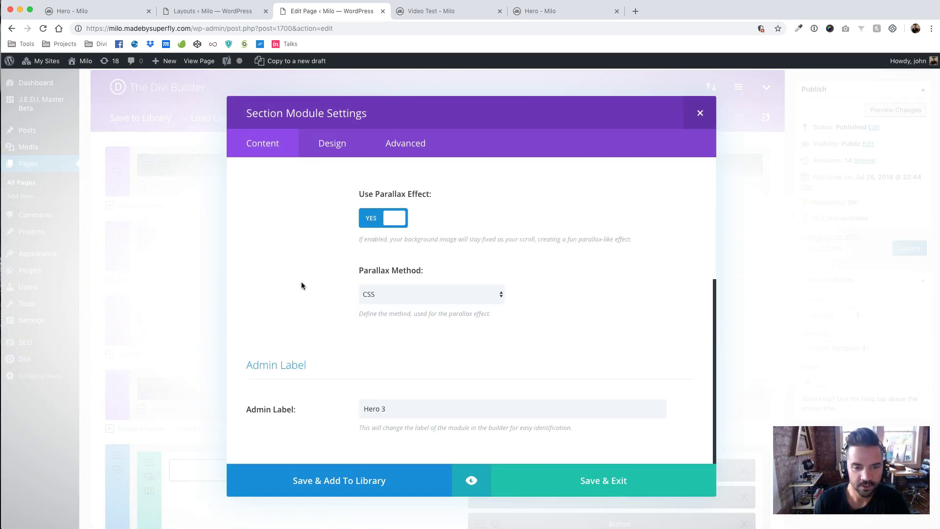
click(540, 473)
scroll(416, 212, up, 5)
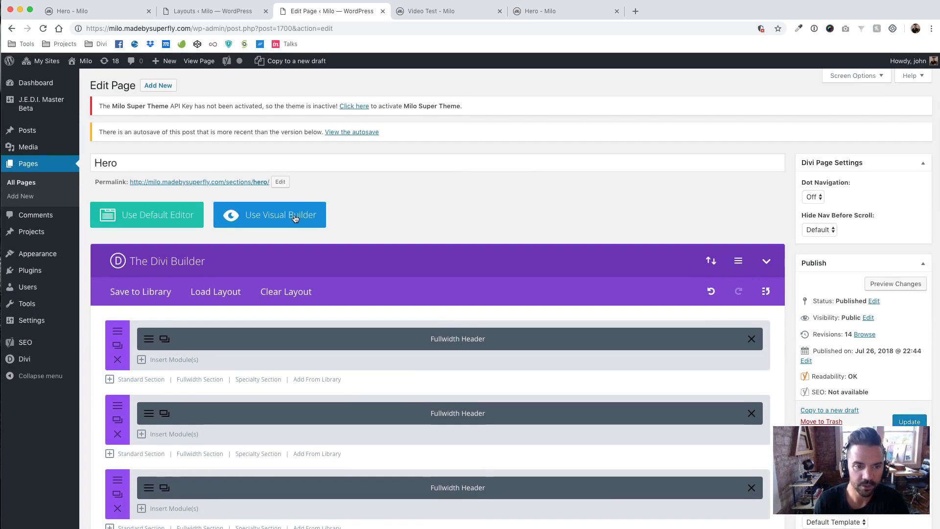
Open the Hero page in the Visual Builder and check the white Page Title section's admin label and CSS class, then save its settings.
click(308, 215)
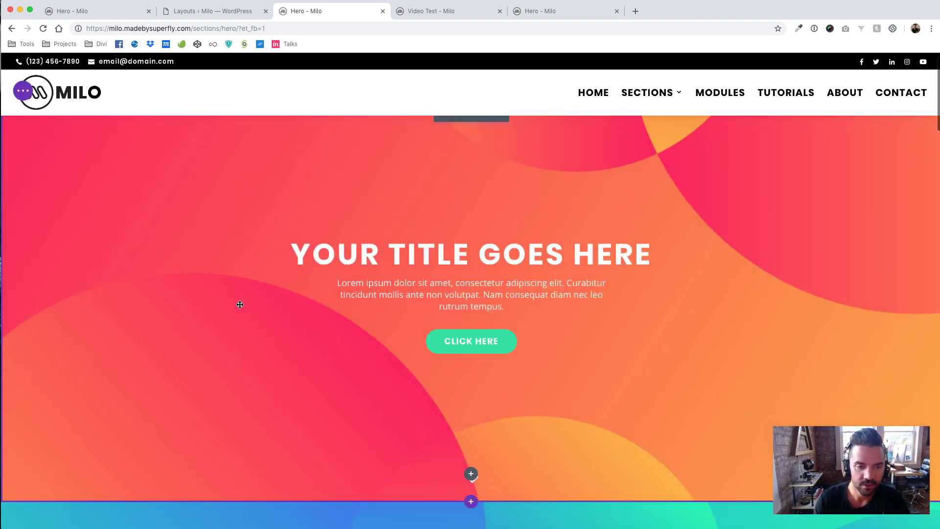
scroll(240, 305, down, 15)
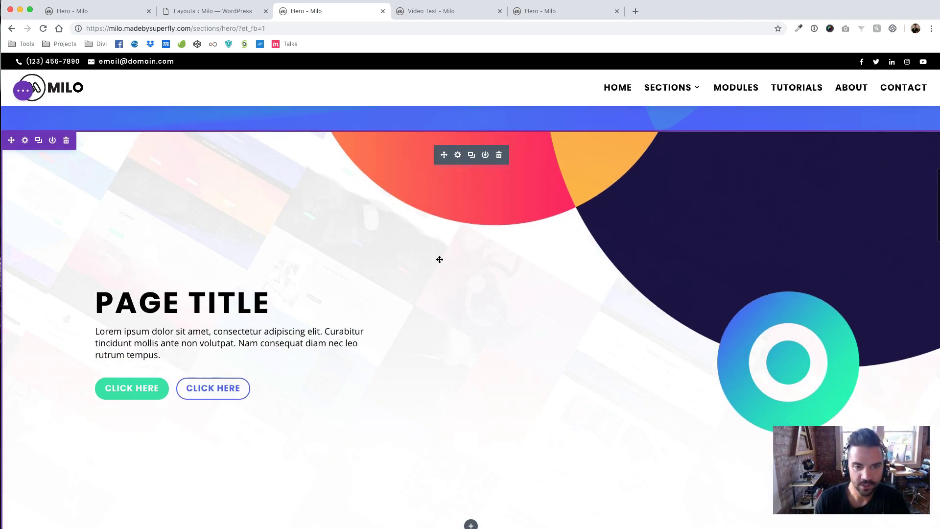
click(25, 141)
click(343, 227)
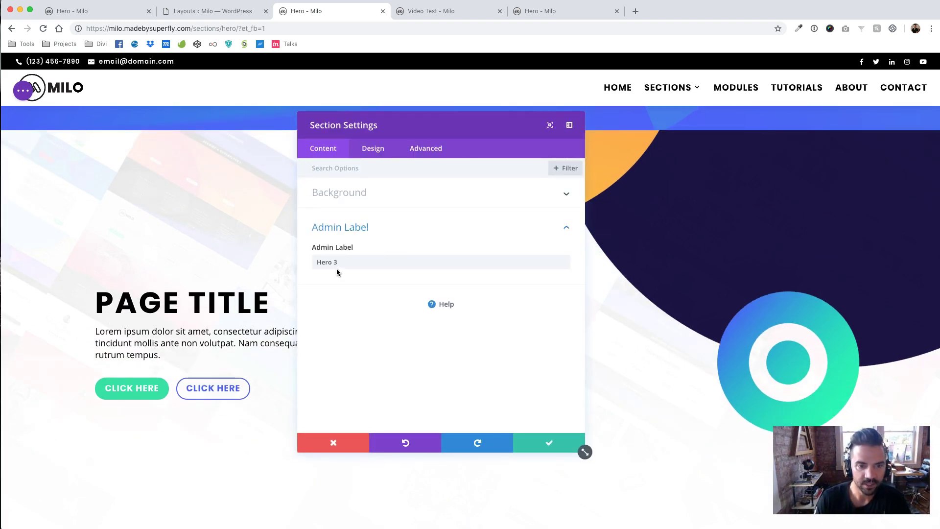
click(426, 149)
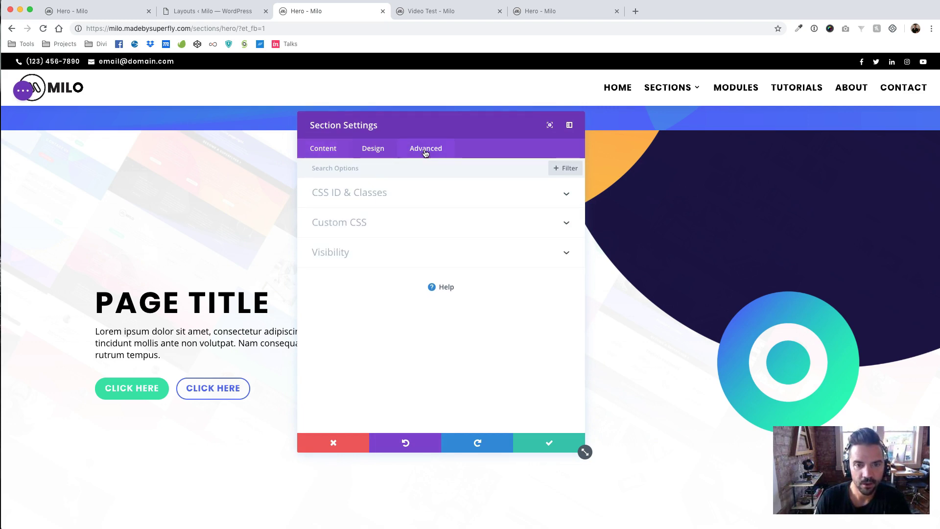
click(358, 193)
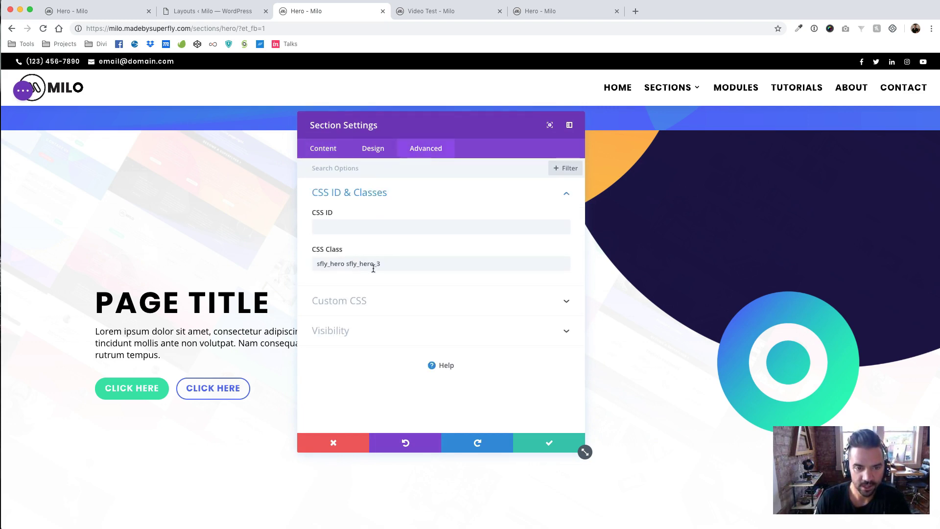
click(533, 442)
Switch to the Video Test page and open the saved library sections for insertion below the empty regular section.
click(424, 13)
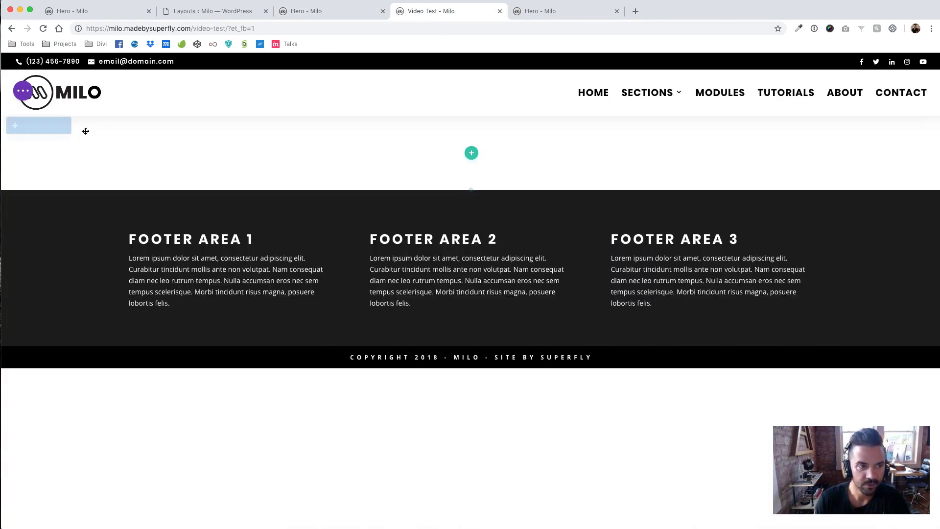
click(67, 128)
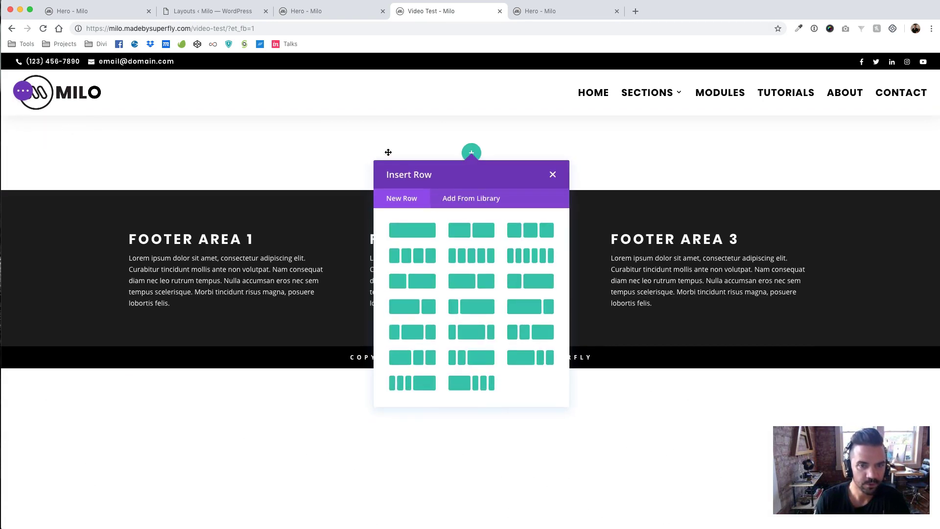
click(551, 175)
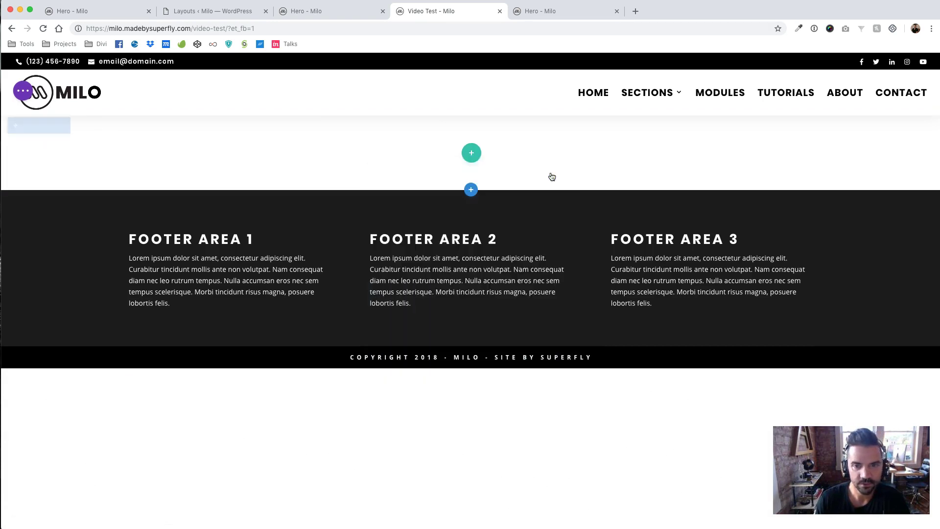
click(471, 192)
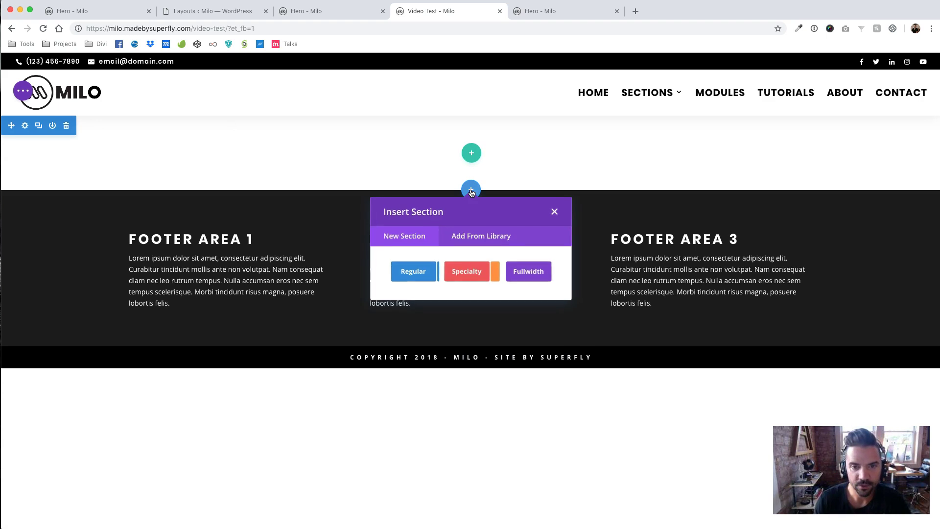
click(483, 237)
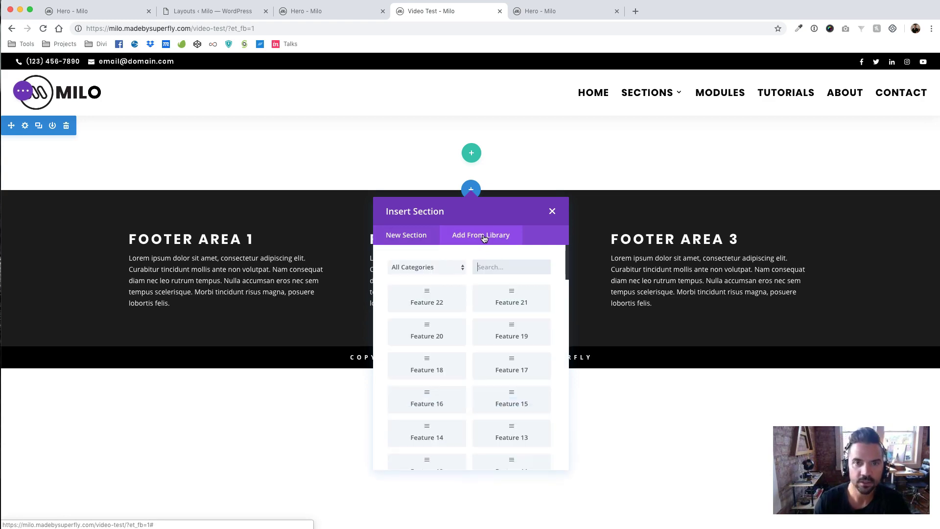
Find the Page Title hero with the purple overlay and crowd photo on the live Hero page and inspect it in DevTools.
click(589, 15)
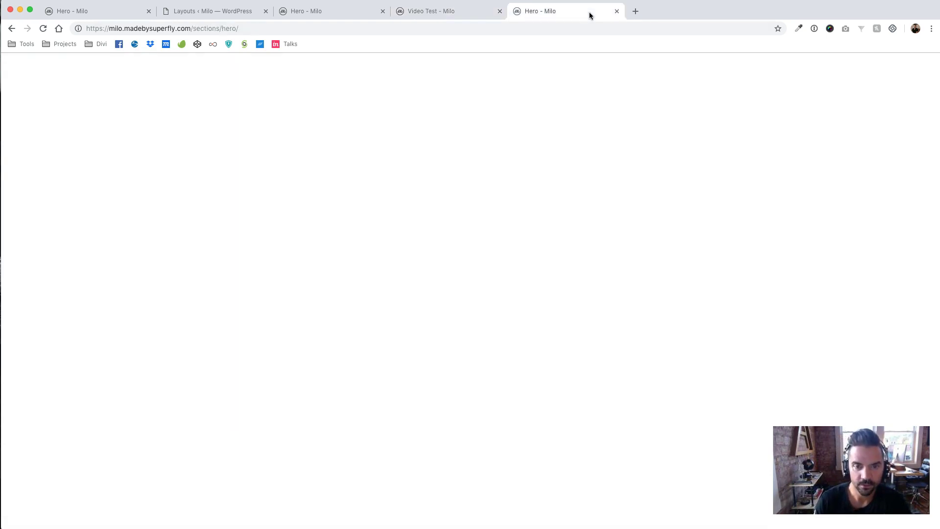
scroll(478, 317, down, 20)
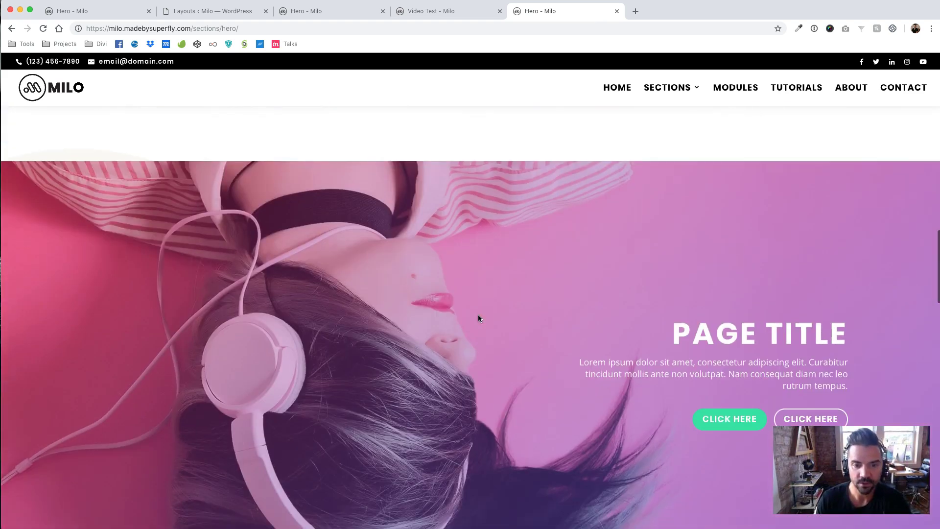
scroll(479, 319, down, 5)
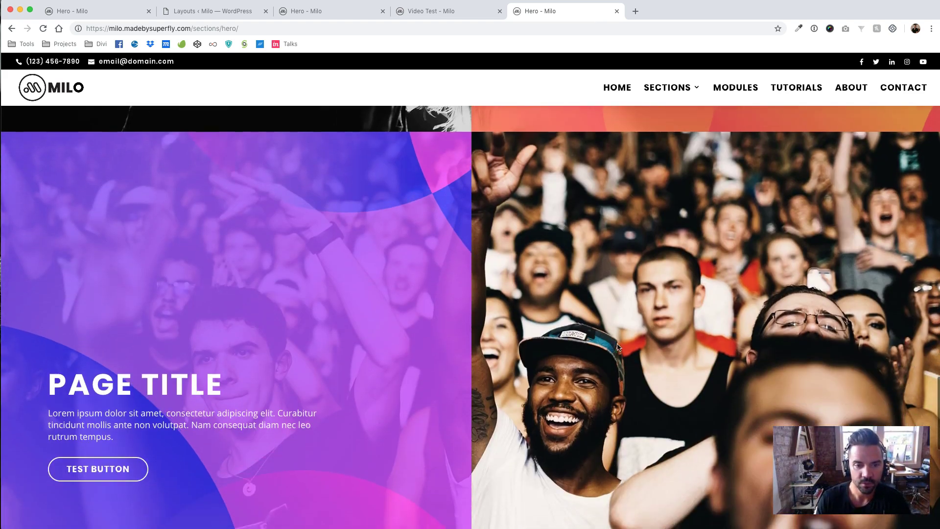
scroll(704, 325, up, 1)
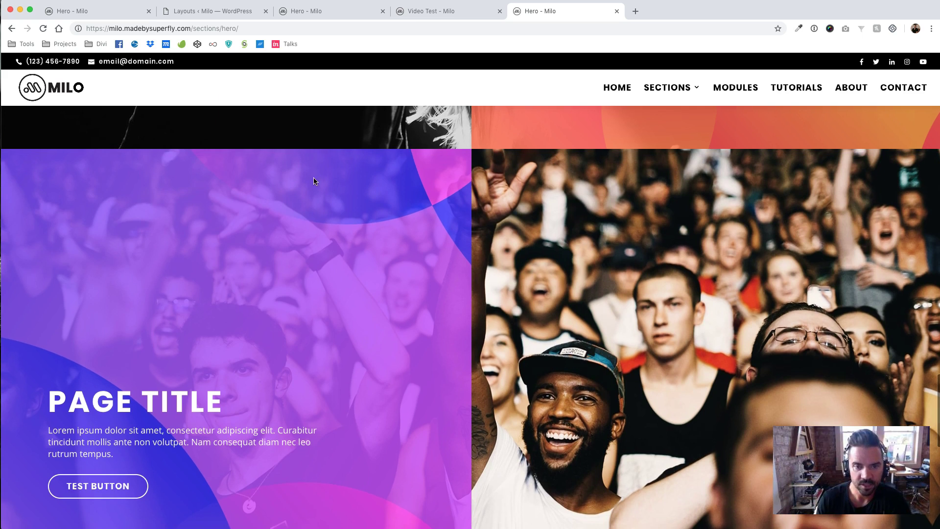
right_click(18, 164)
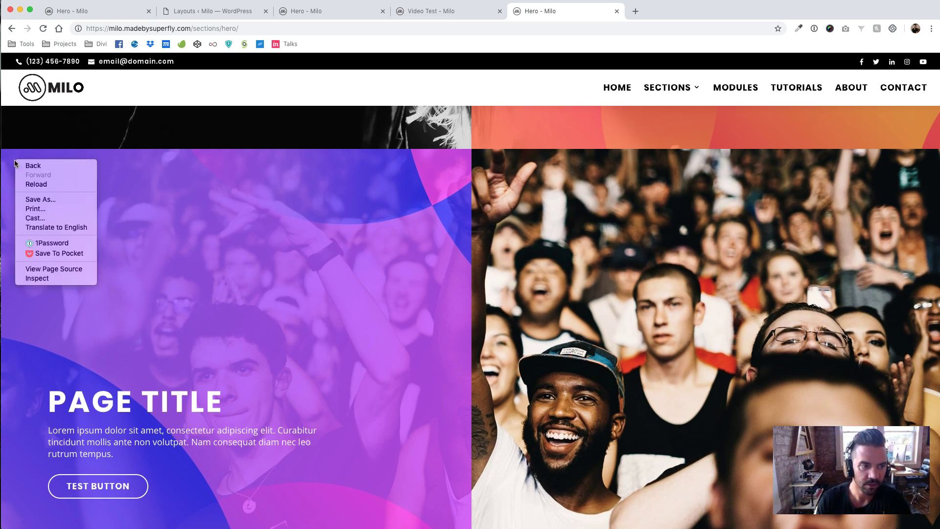
click(39, 278)
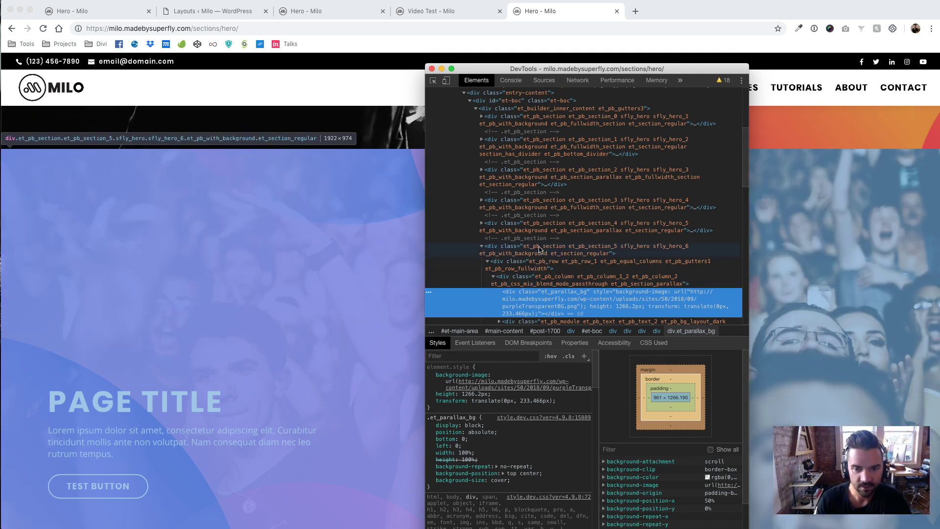
Collapse and select the crowd hero's parent section element to read its sfly_hero numbering class, then close DevTools.
click(482, 246)
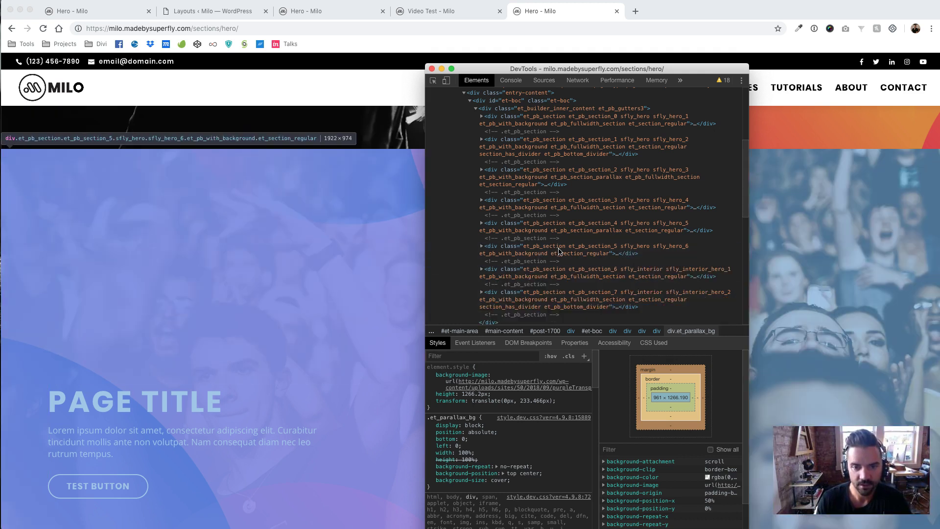
click(619, 249)
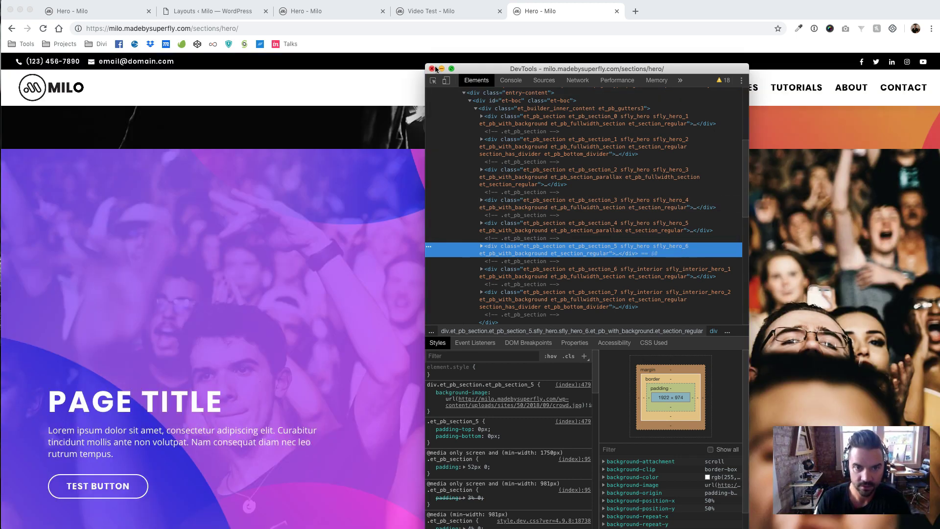
click(432, 69)
Check the crowd hero section's admin label and CSS class on the Hero page in the Visual Builder, then save its settings.
click(319, 14)
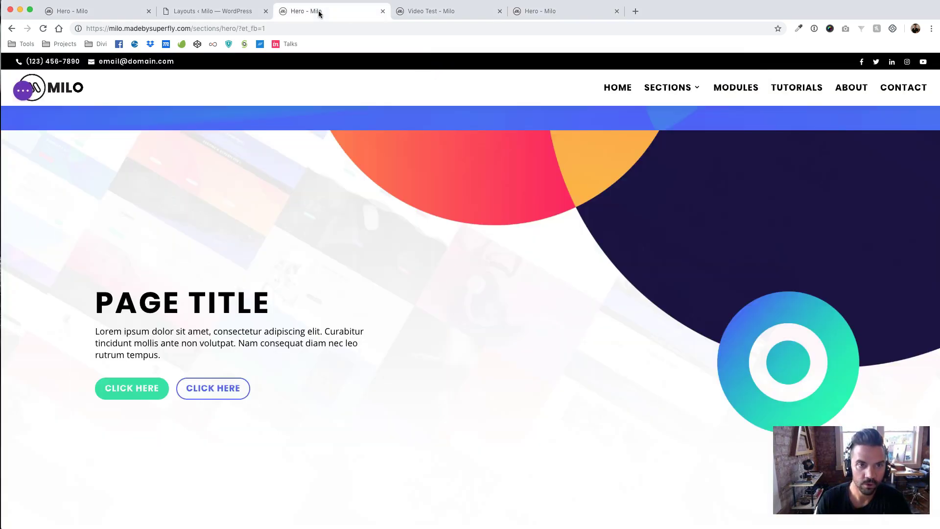
scroll(373, 241, down, 15)
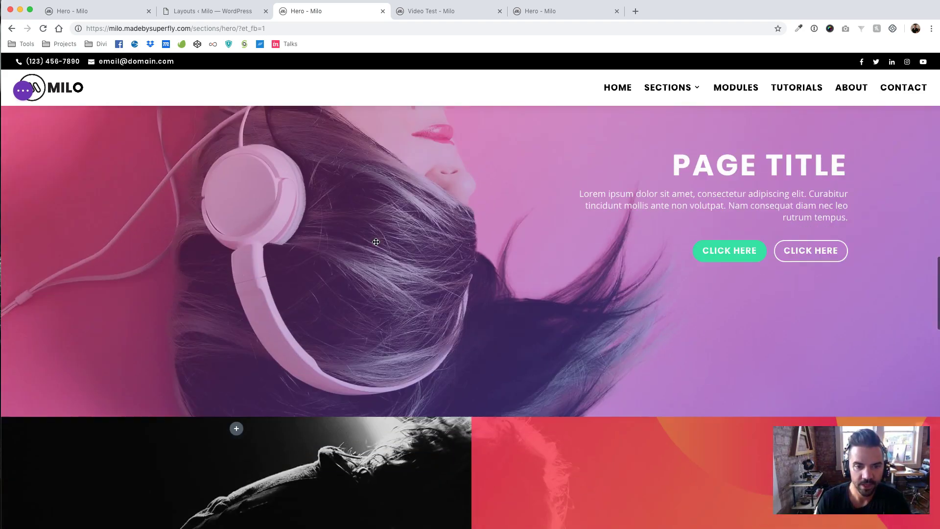
scroll(376, 241, down, 17)
scroll(375, 242, up, 10)
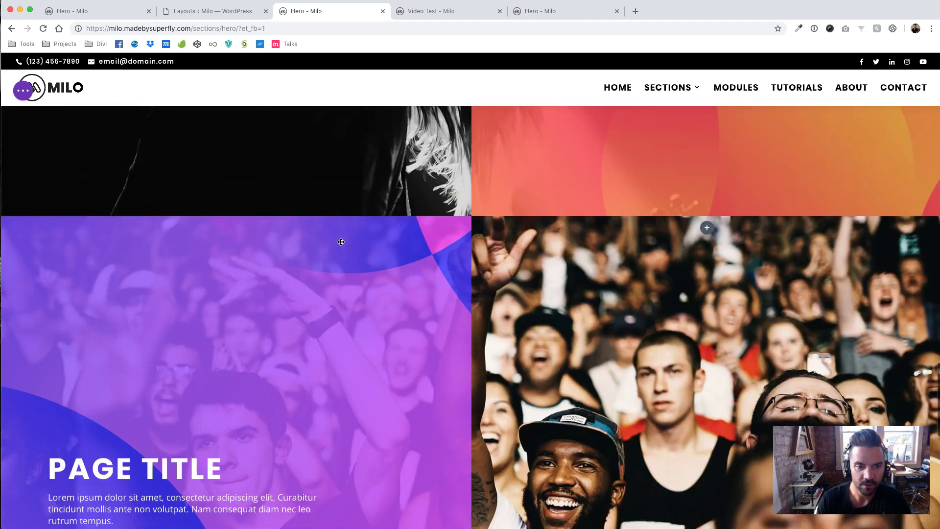
click(25, 231)
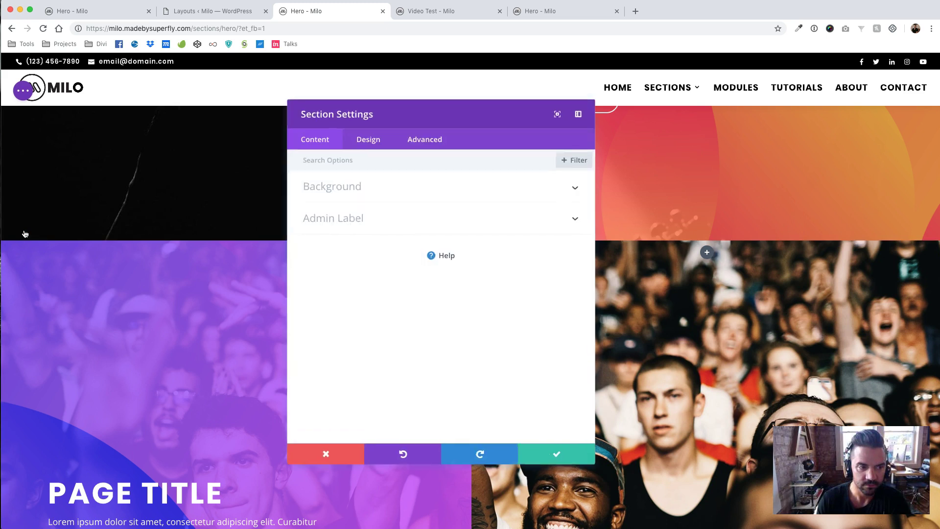
click(339, 223)
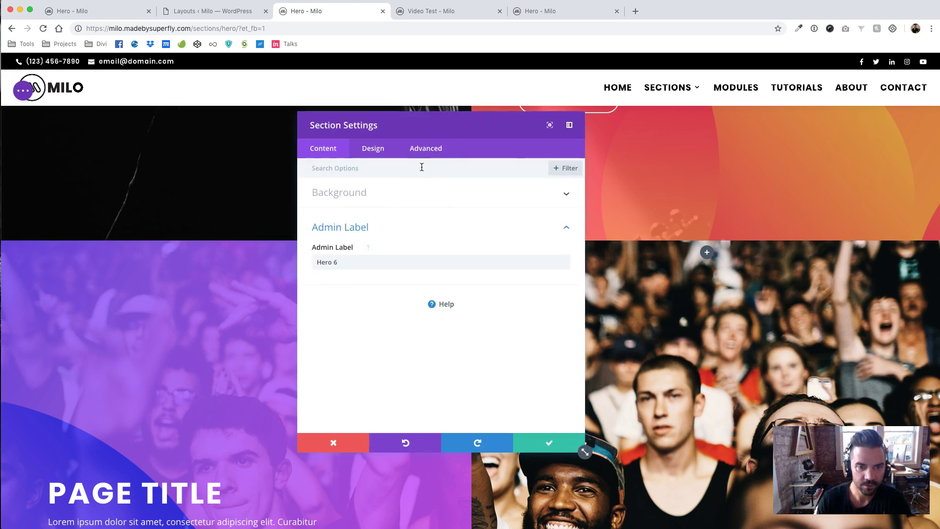
click(426, 147)
click(390, 194)
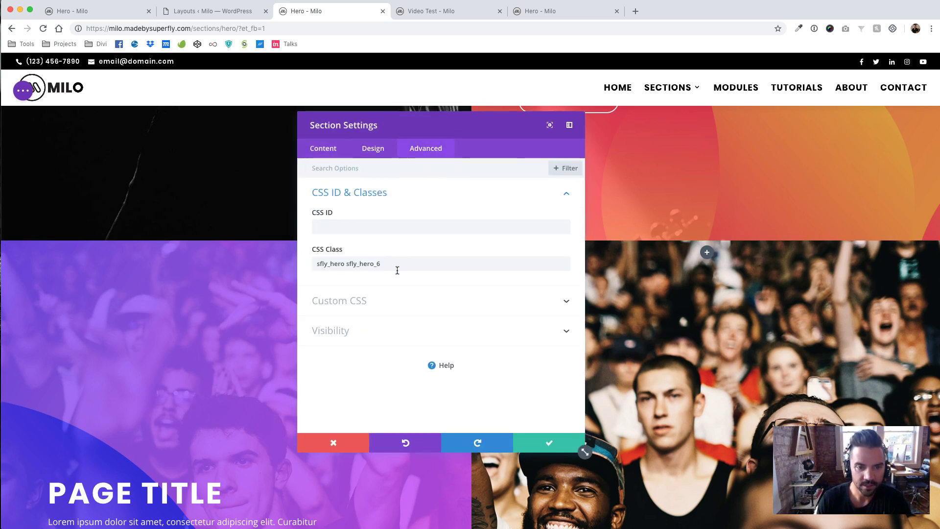
click(529, 444)
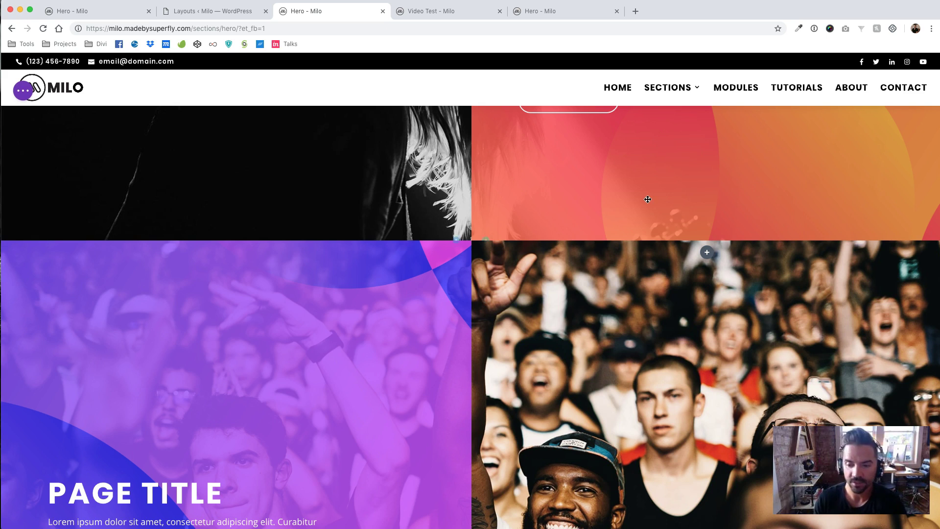
Search the section library for "hero", insert Hero 3 on the Video Test page, and delete the empty regular section above it.
scroll(647, 199, up, 10)
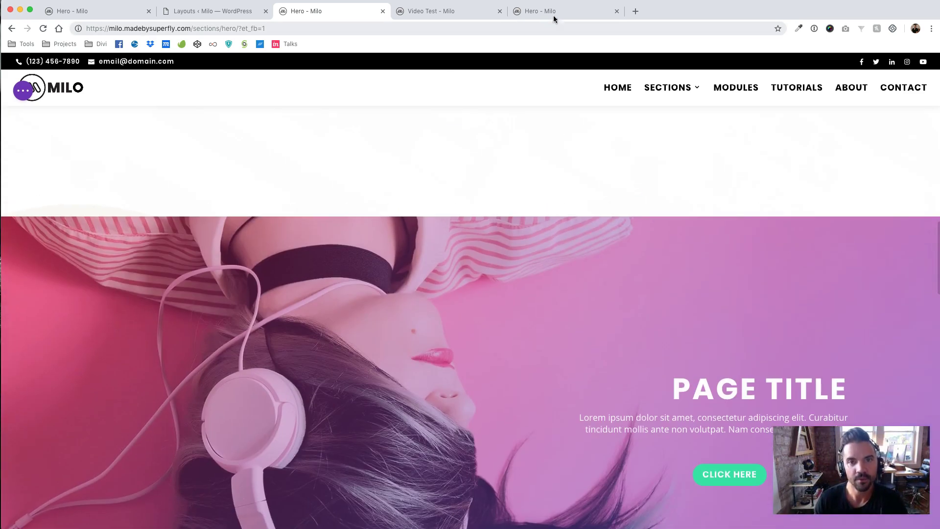
click(568, 15)
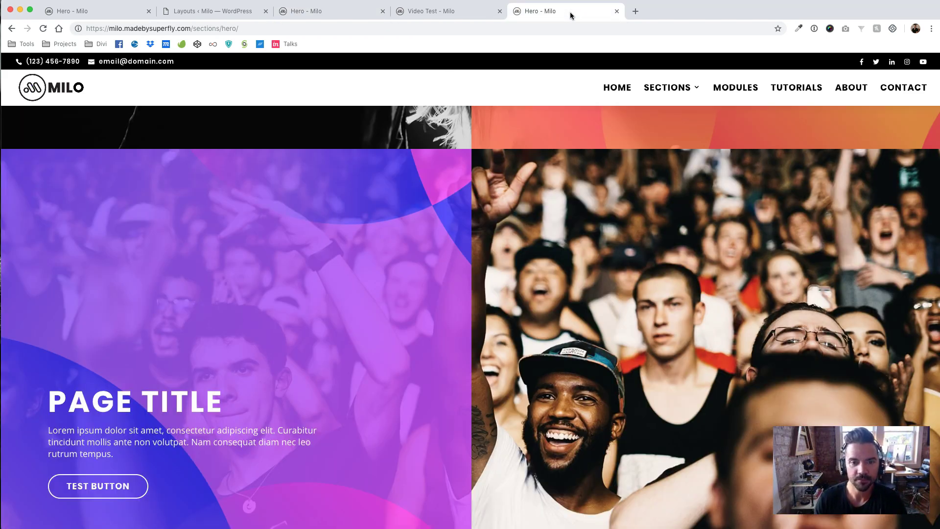
click(448, 15)
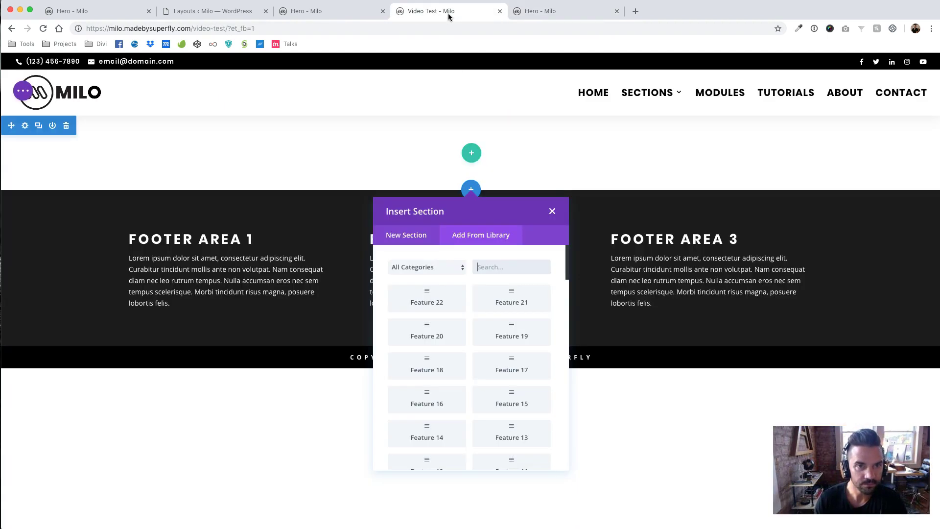
click(516, 267)
text(hero)
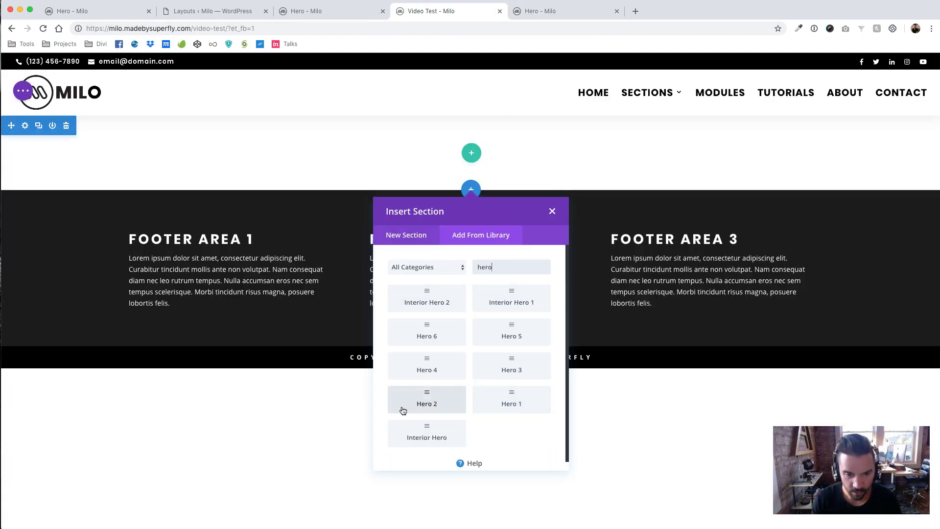
click(508, 368)
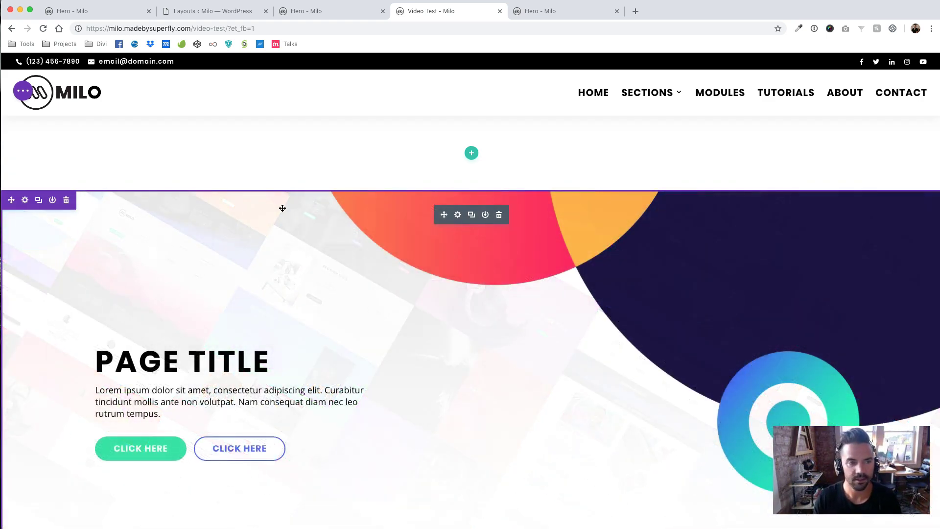
click(66, 126)
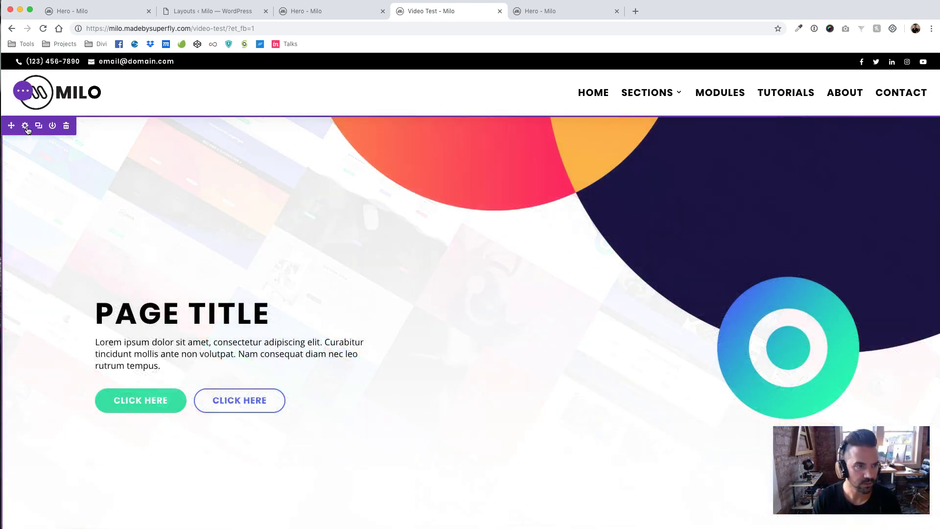
Check the hero section's background image and parallax settings on the Video Test page, then save the section settings.
click(26, 127)
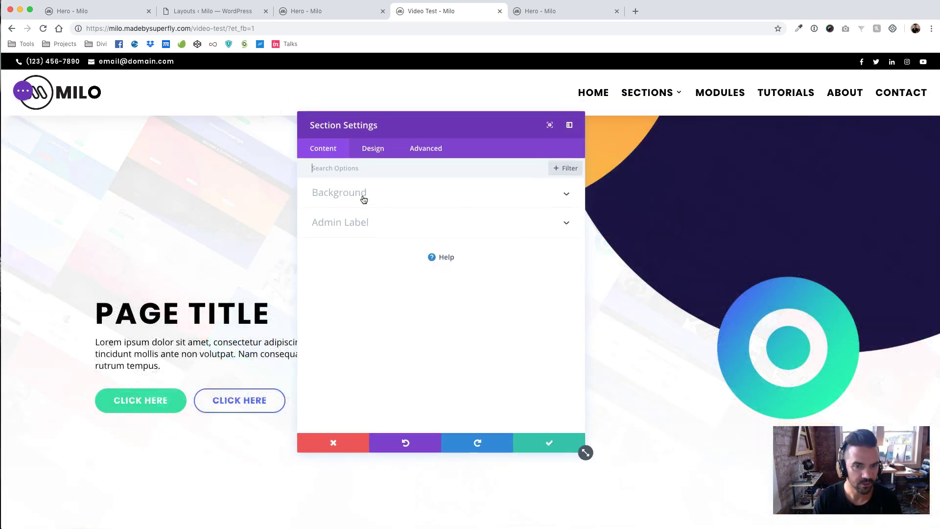
click(381, 198)
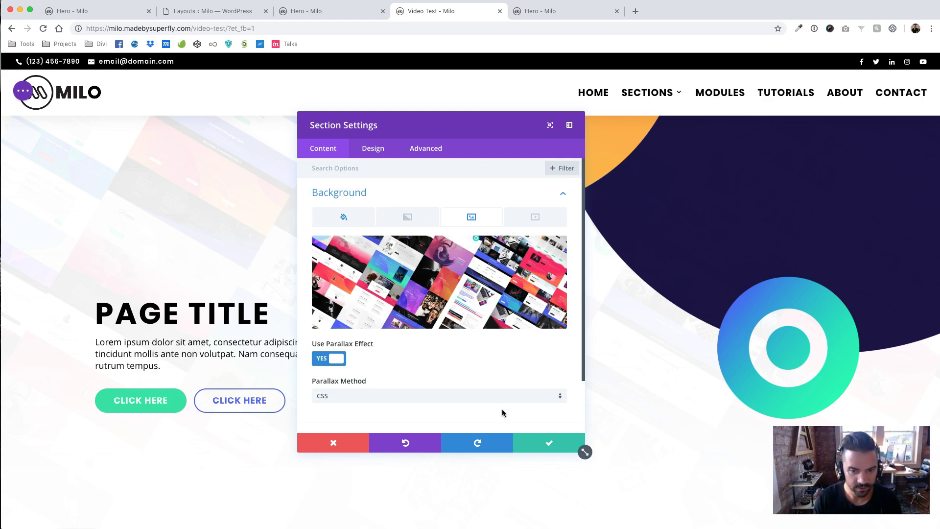
click(528, 442)
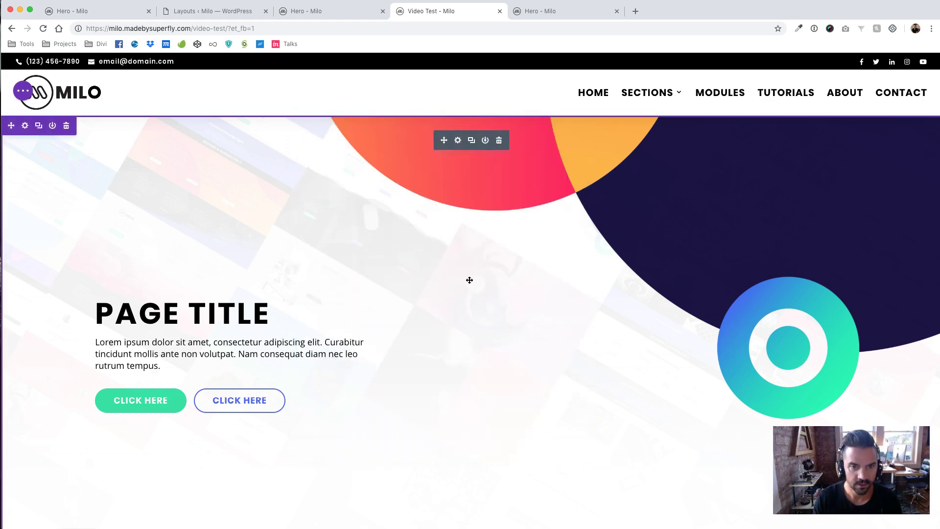
Examine the hero's fullwidth header background image and gradient overlay, including the second gradient color and its opacity, then save the settings.
click(459, 142)
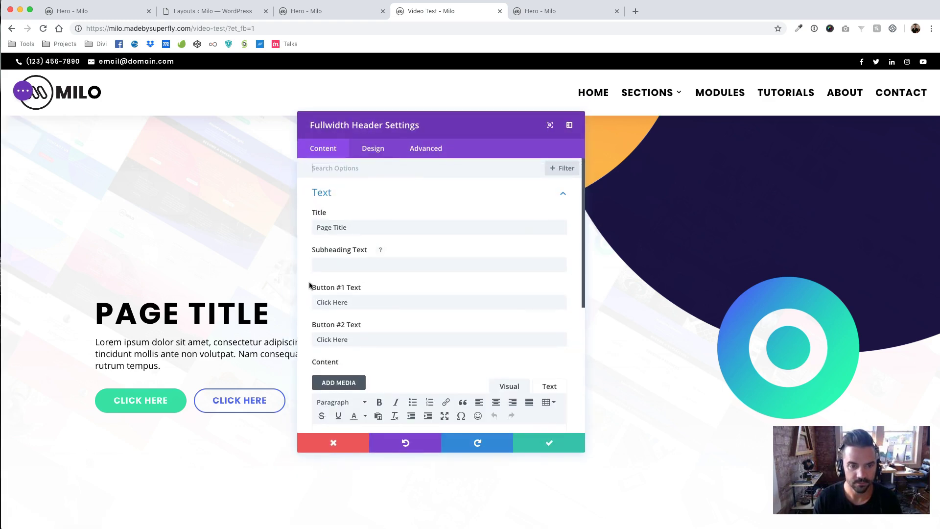
scroll(310, 285, down, 5)
click(349, 345)
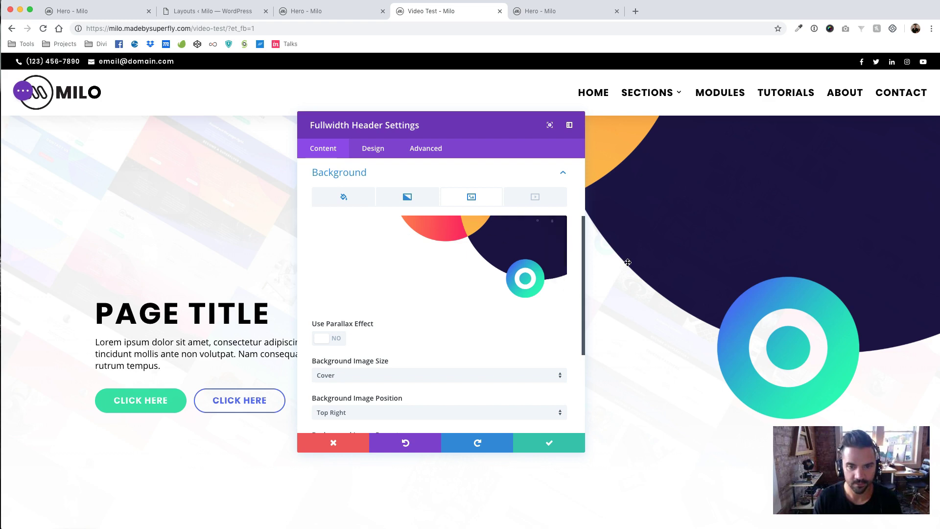
click(424, 201)
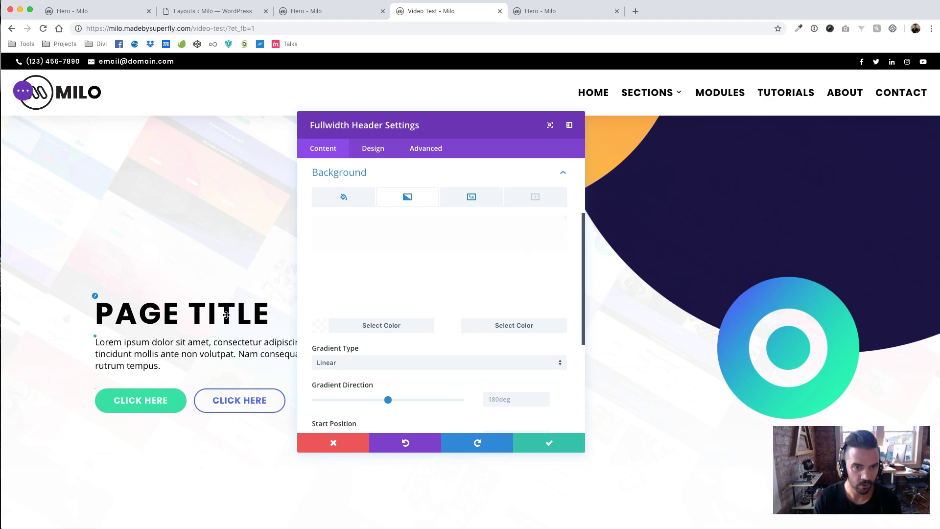
click(501, 326)
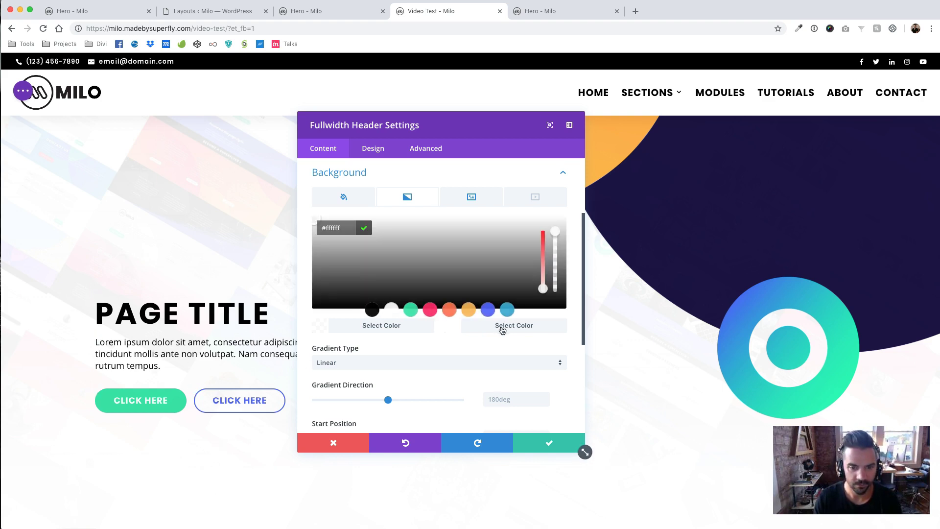
drag(556, 270, 558, 222)
drag(558, 254, 557, 220)
click(539, 447)
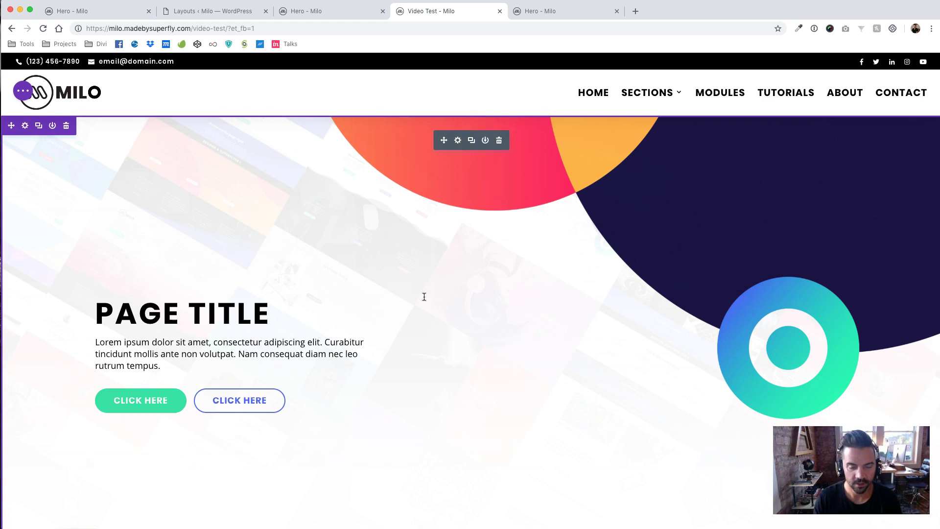
Open the General sections page on the live demo site and find the three-column section with gradient images.
click(563, 16)
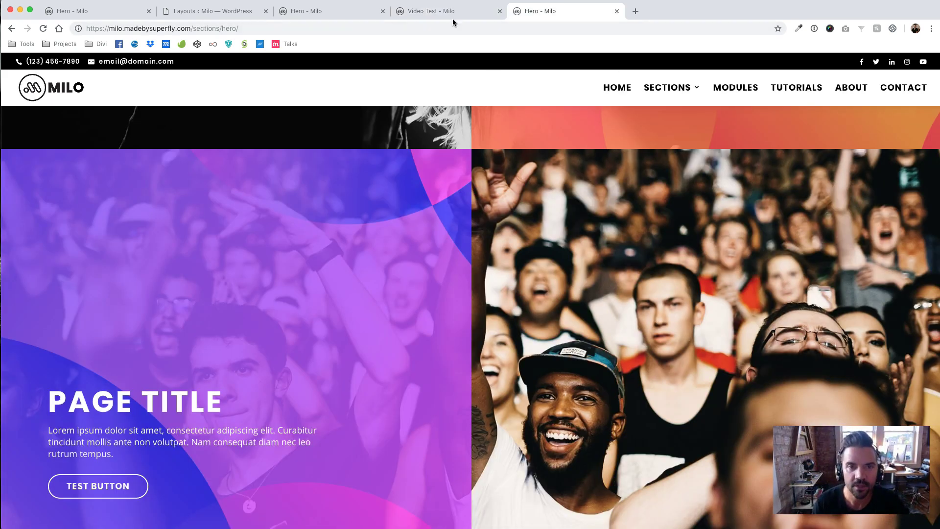
mouse_move(672, 91)
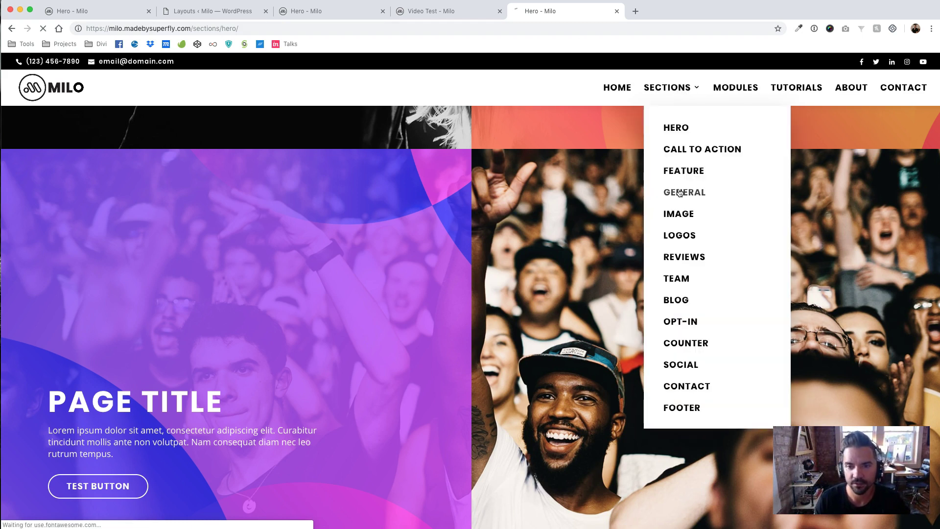
scroll(612, 336, down, 4)
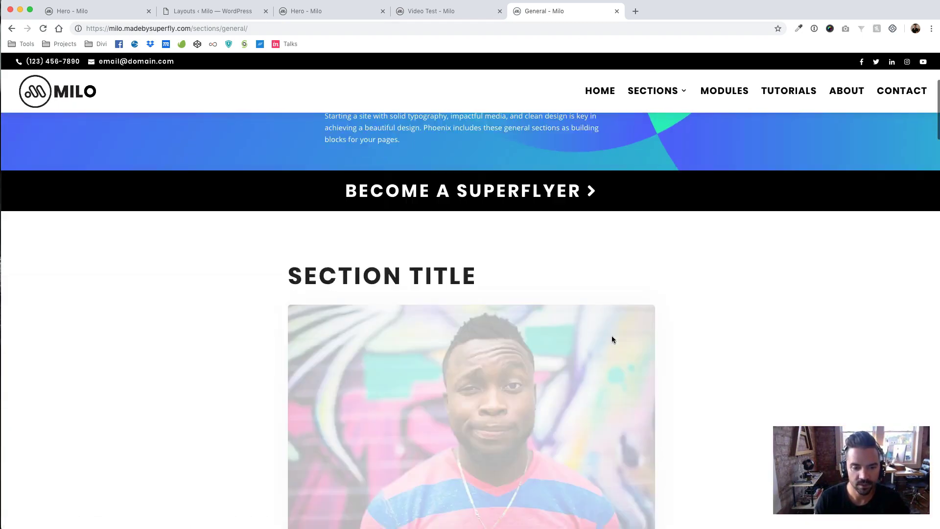
scroll(612, 336, down, 20)
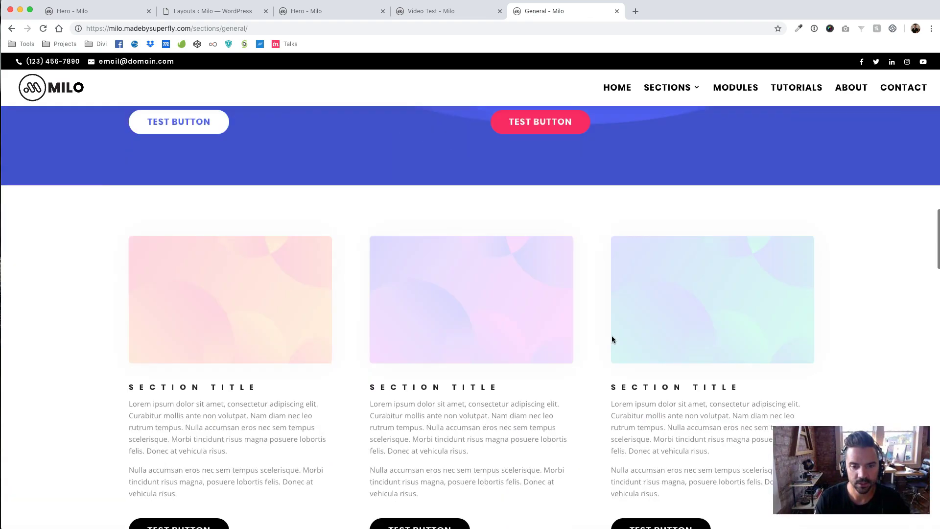
scroll(612, 336, down, 5)
scroll(560, 329, down, 4)
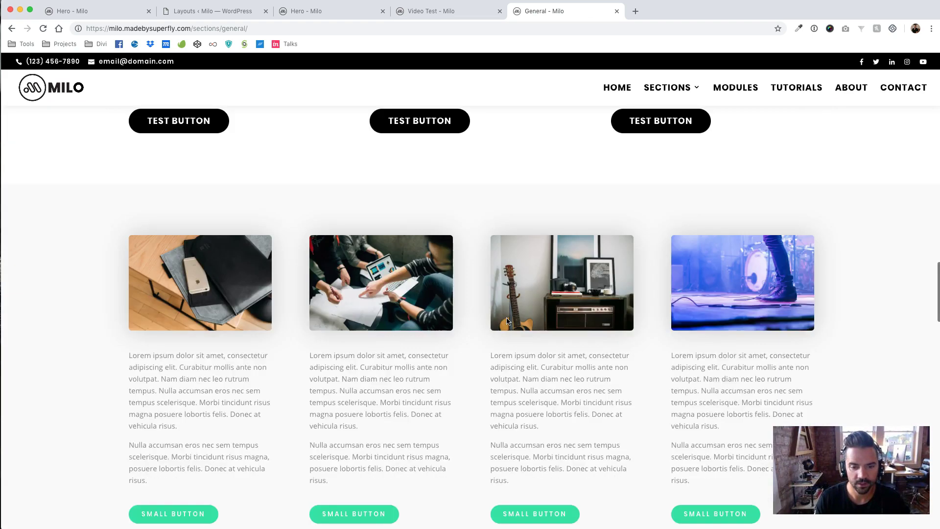
scroll(507, 321, down, 15)
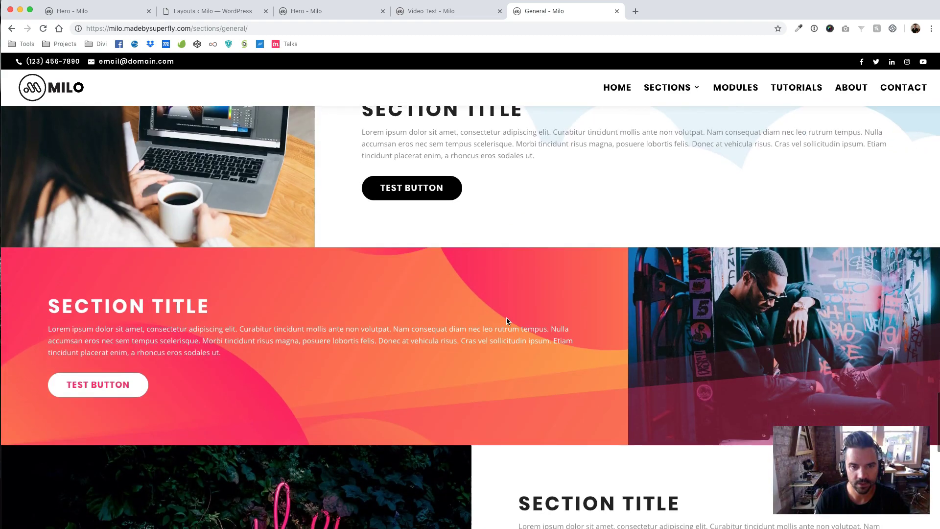
scroll(506, 320, down, 3)
scroll(506, 321, up, 20)
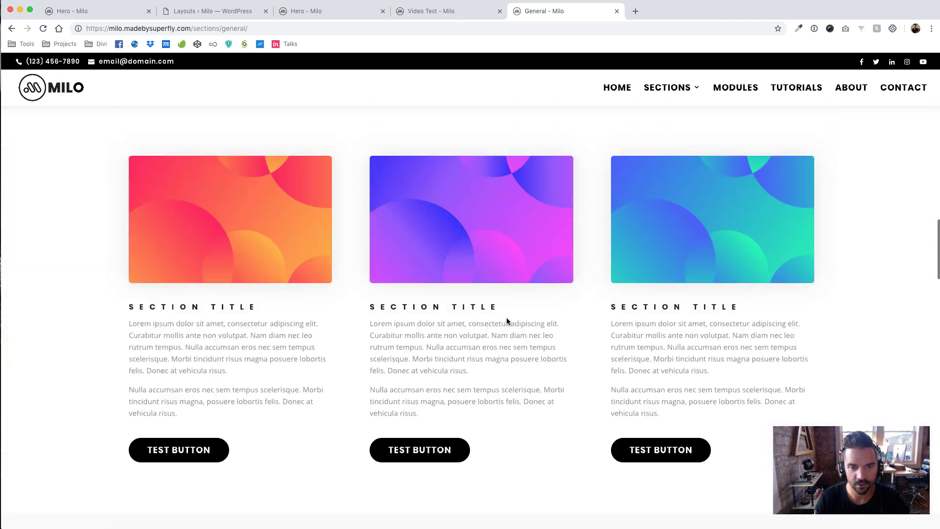
scroll(507, 321, down, 10)
scroll(506, 320, up, 9)
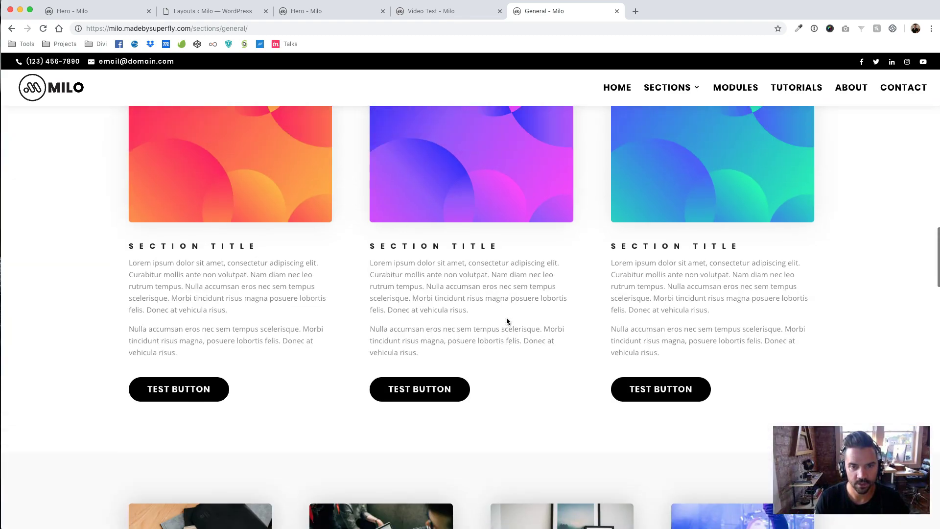
scroll(506, 317, up, 1)
scroll(466, 324, up, 1)
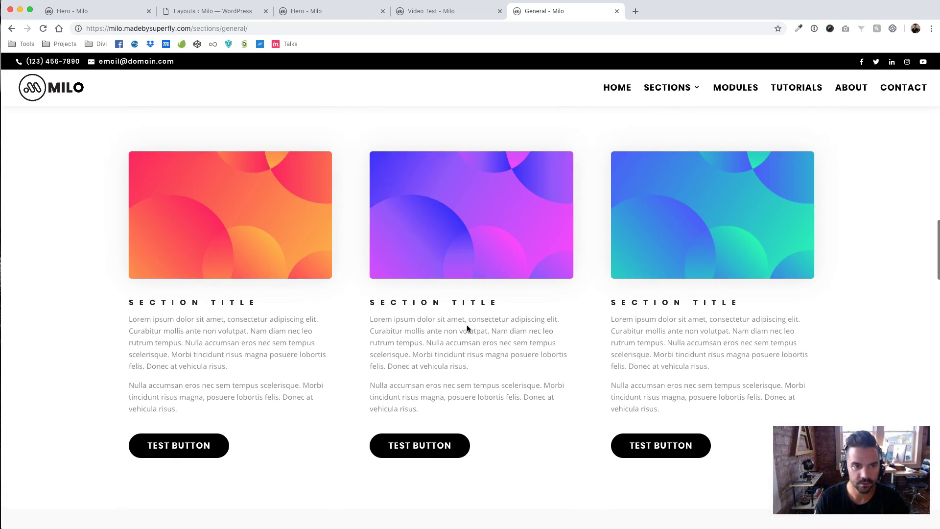
scroll(260, 188, up, 1)
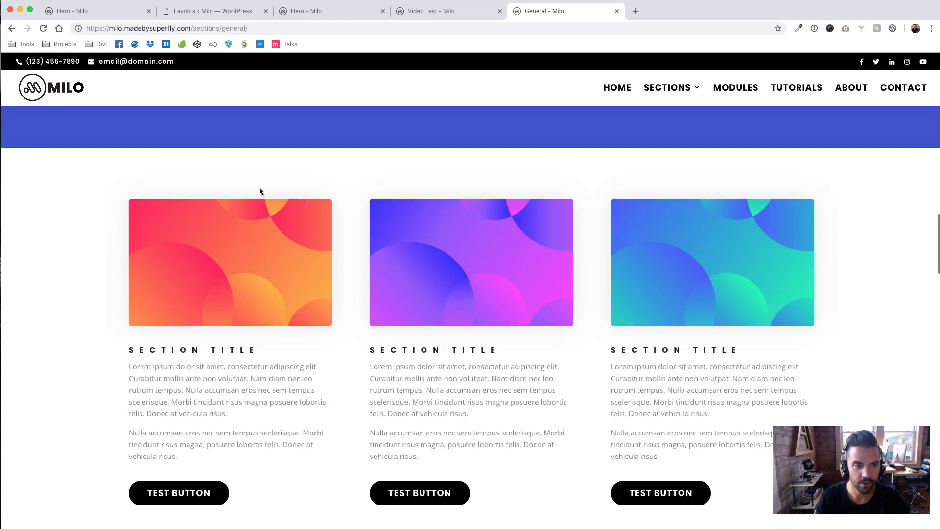
scroll(259, 192, up, 1)
Inspect the three-column gradient section in DevTools to read its sfly_general numbering class, then close DevTools.
right_click(22, 172)
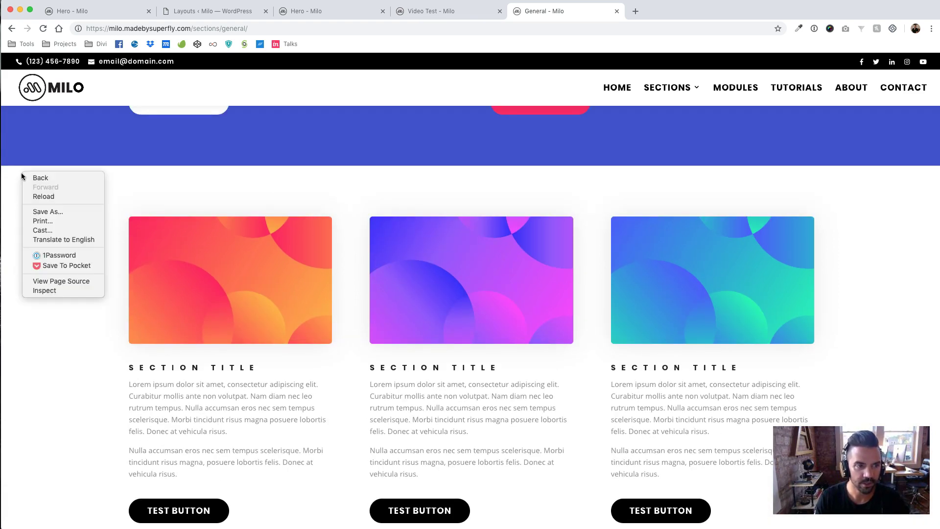
click(52, 291)
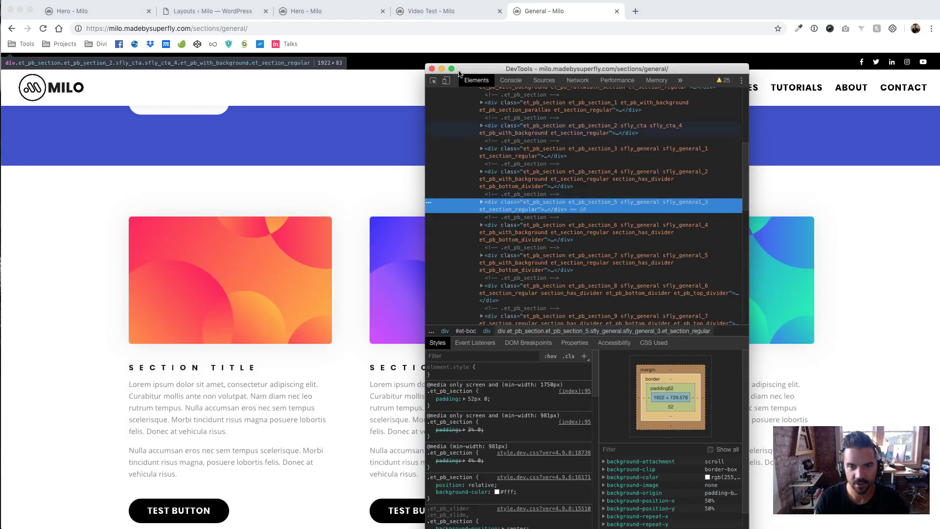
click(432, 68)
Close the Hero page's Visual Builder tab and return to the Video Test page.
click(354, 19)
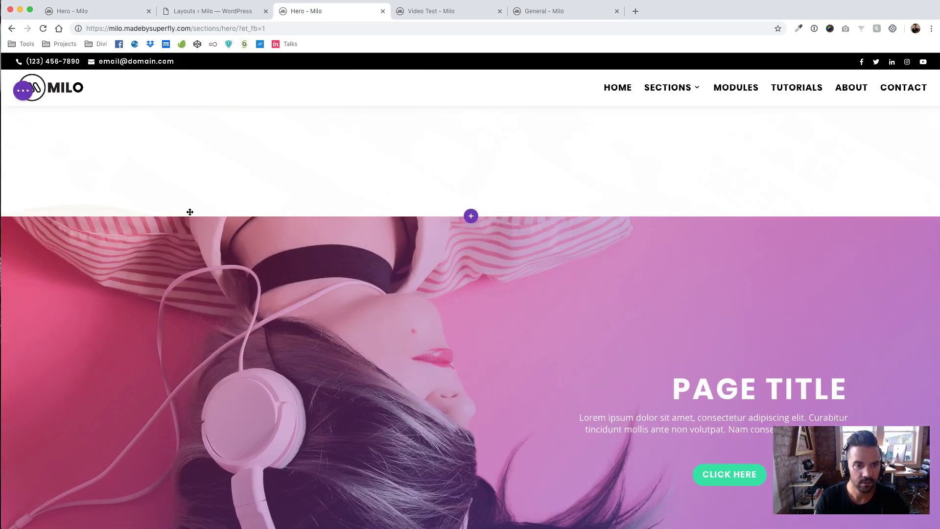
click(424, 16)
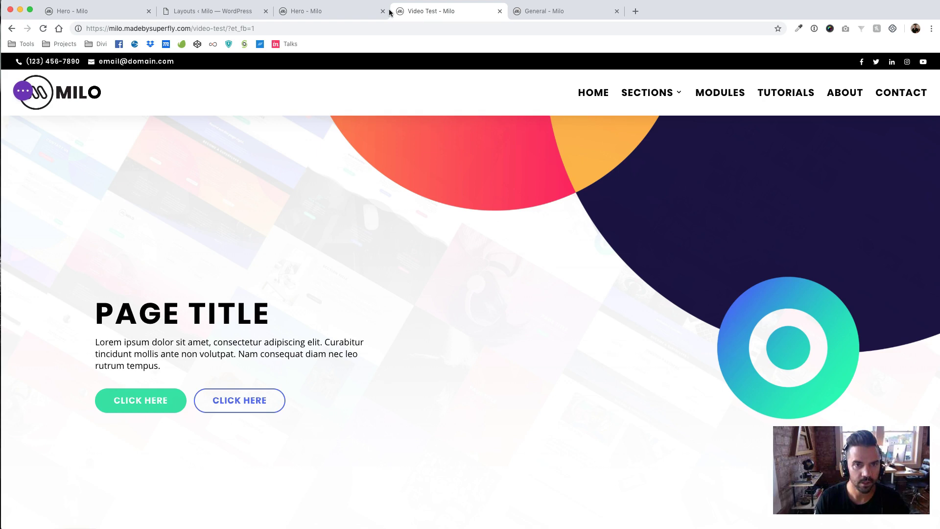
click(383, 11)
click(549, 206)
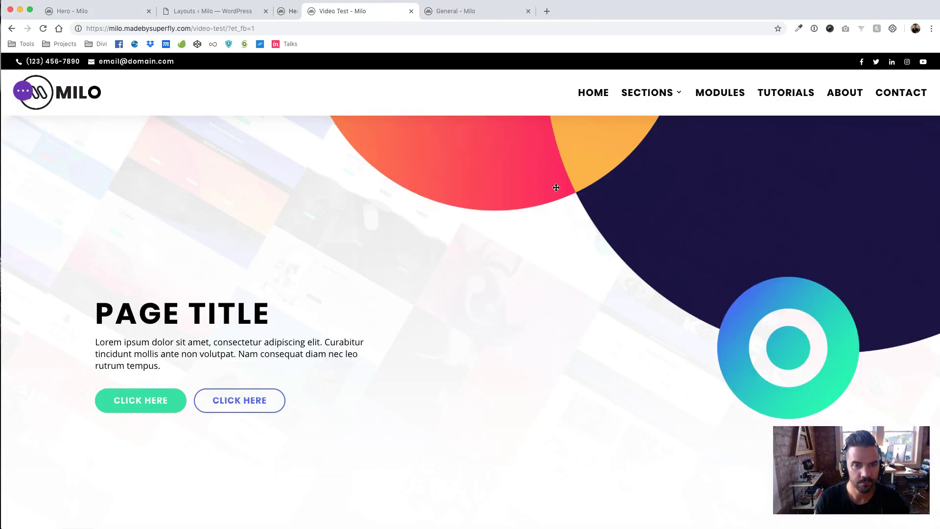
Search the section library for "general" and insert General 3 below the hero on the Video Test page.
scroll(342, 246, down, 5)
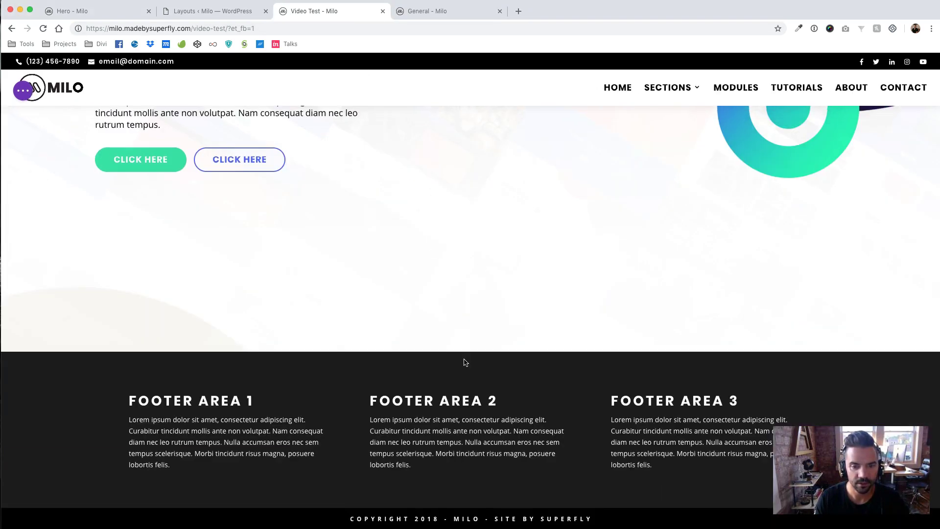
click(471, 351)
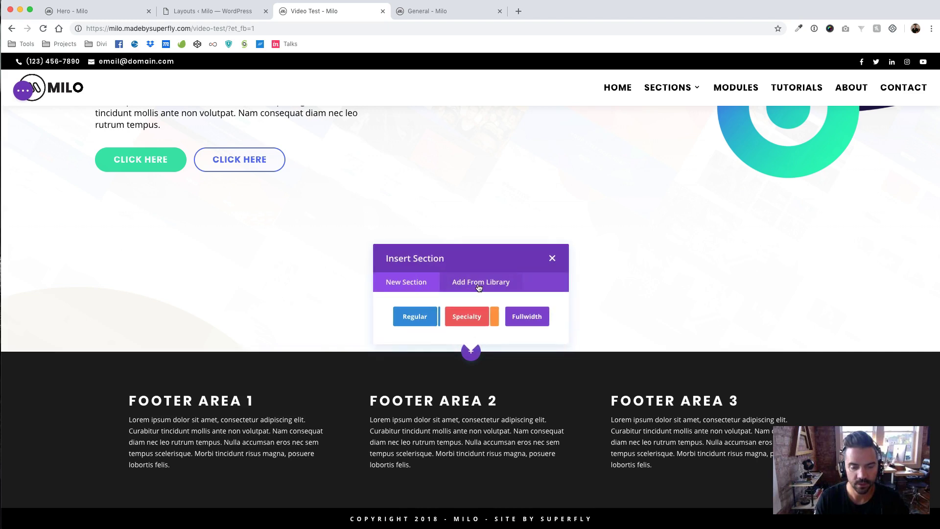
click(478, 287)
click(518, 174)
text(g)
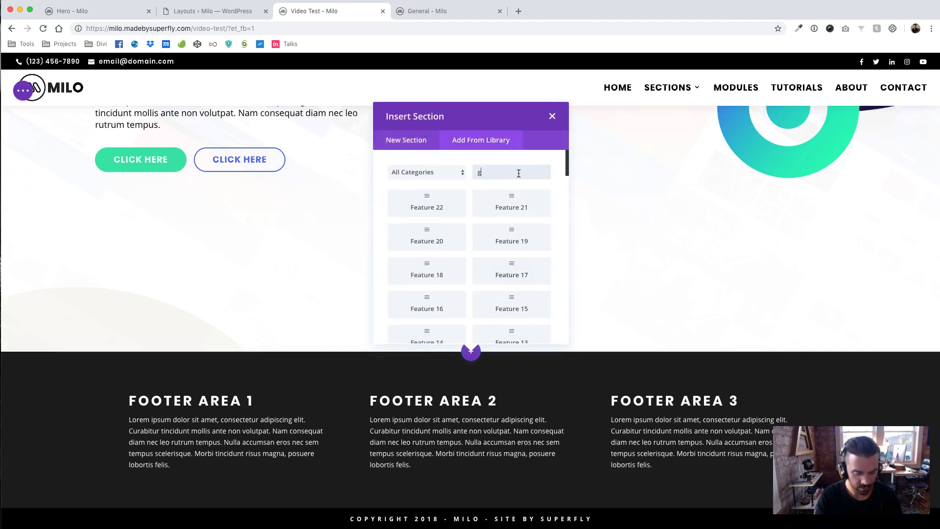
text(eneral)
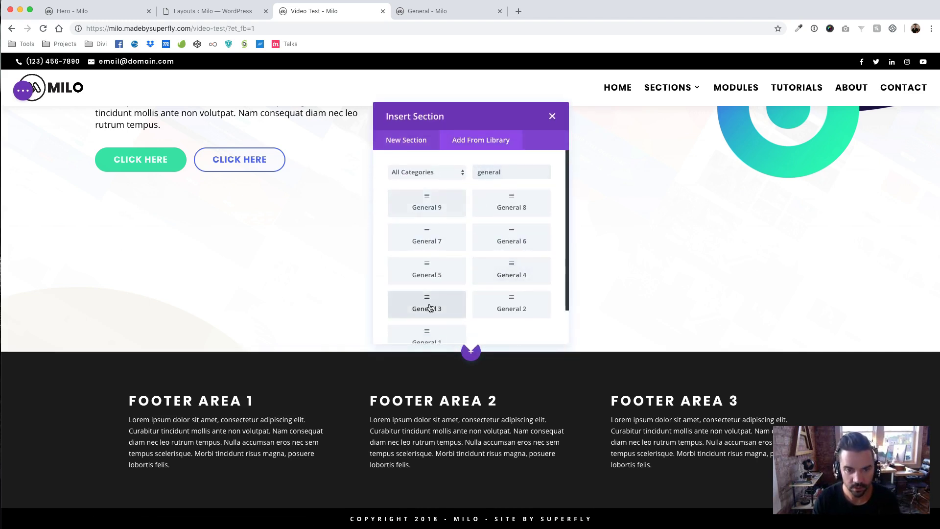
click(430, 307)
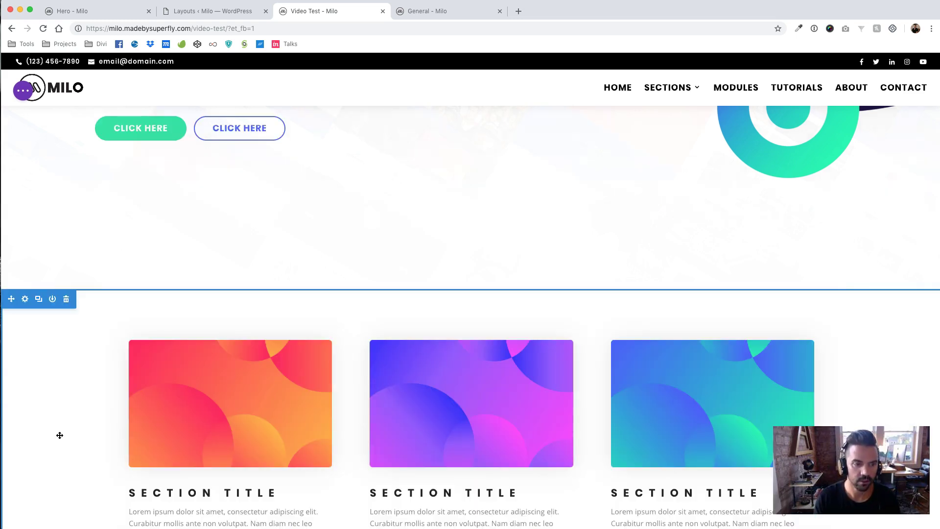
Review the Video Test page's hero and the three-column section beneath it.
scroll(91, 272, down, 2)
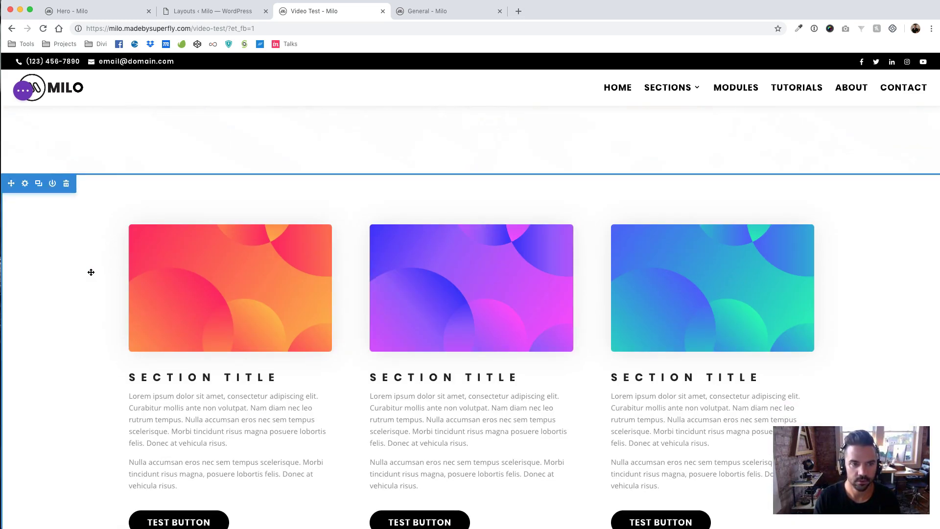
scroll(91, 272, up, 1)
scroll(431, 189, up, 3)
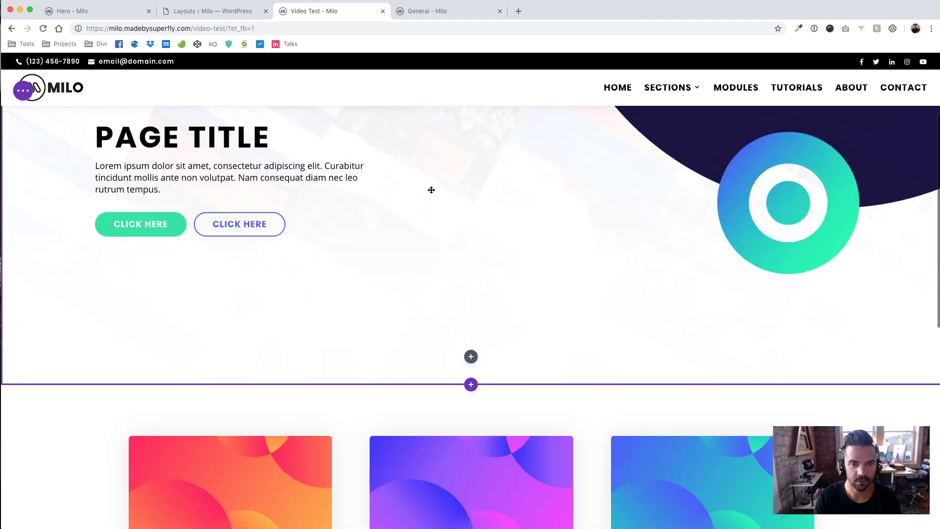
scroll(346, 301, up, 3)
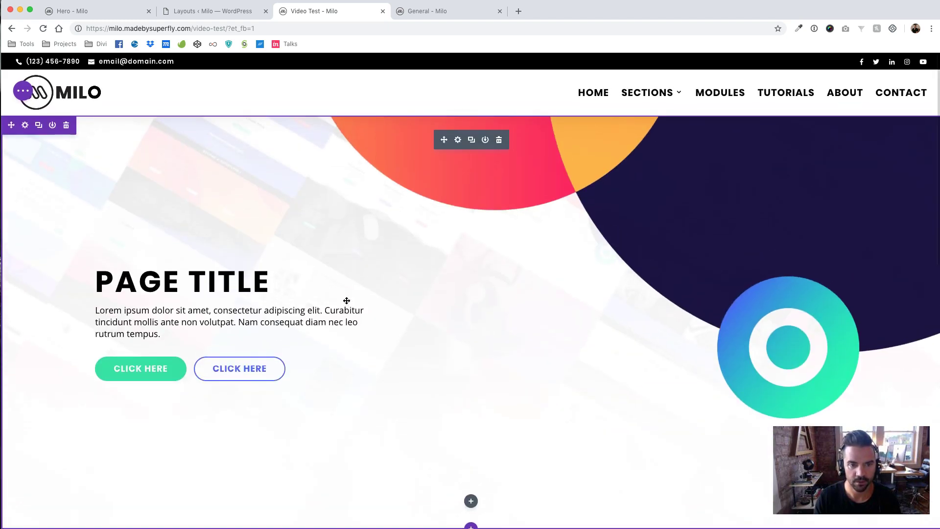
scroll(156, 201, down, 3)
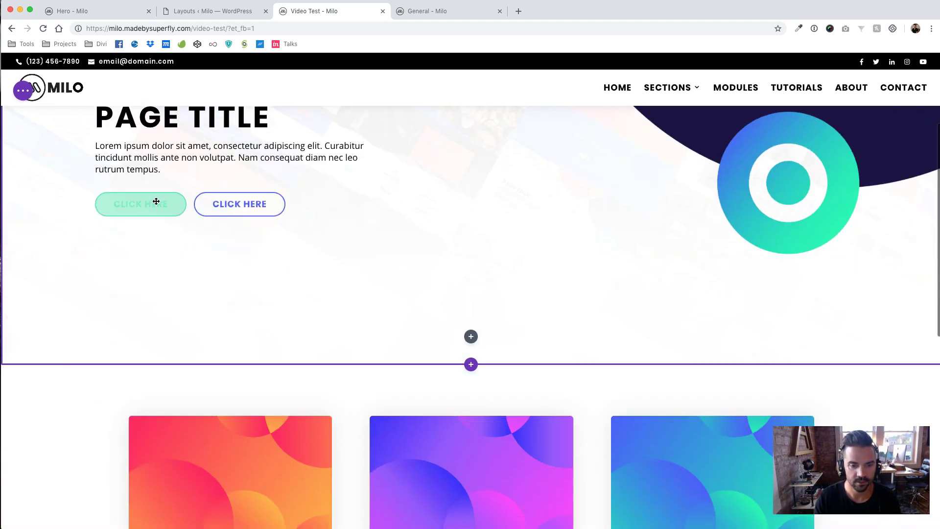
scroll(78, 416, down, 1)
scroll(80, 418, down, 5)
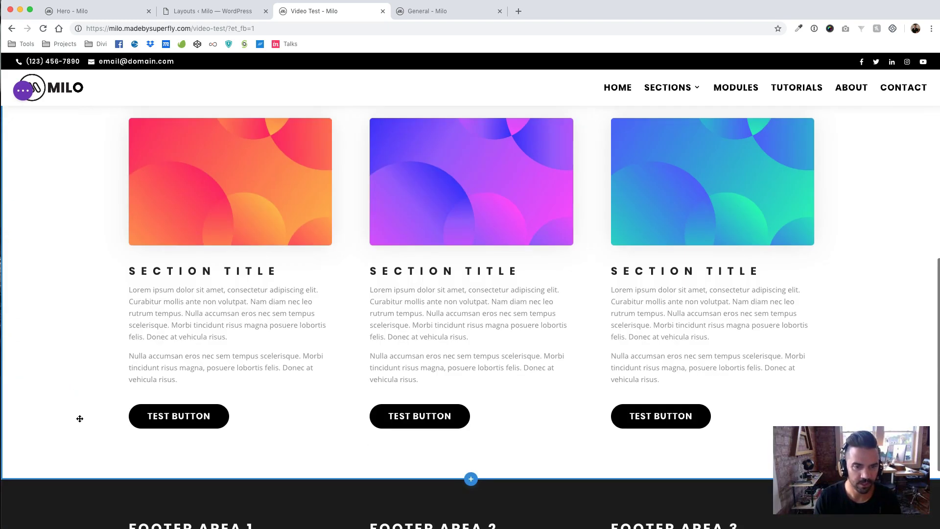
scroll(80, 419, up, 3)
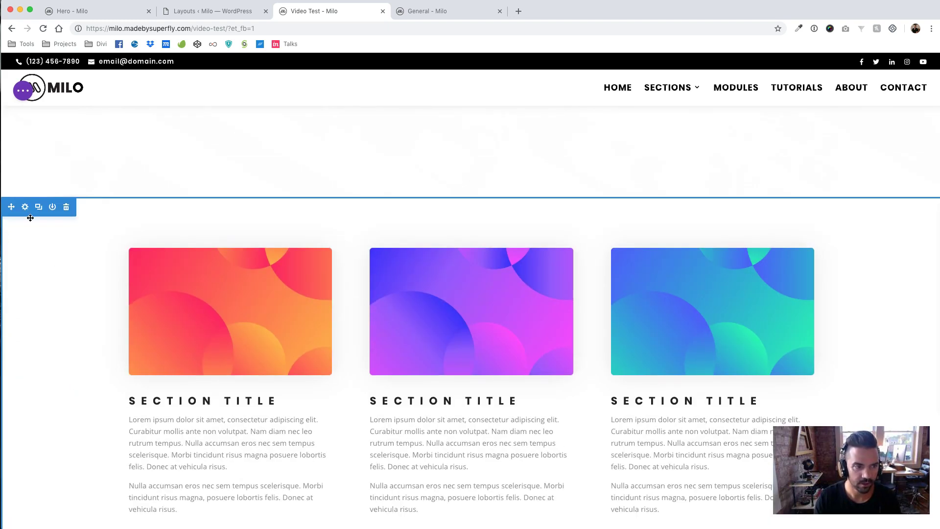
Set the background color of the three-column section on the Video Test page to #f9f9f9 and save its settings.
click(25, 206)
click(345, 201)
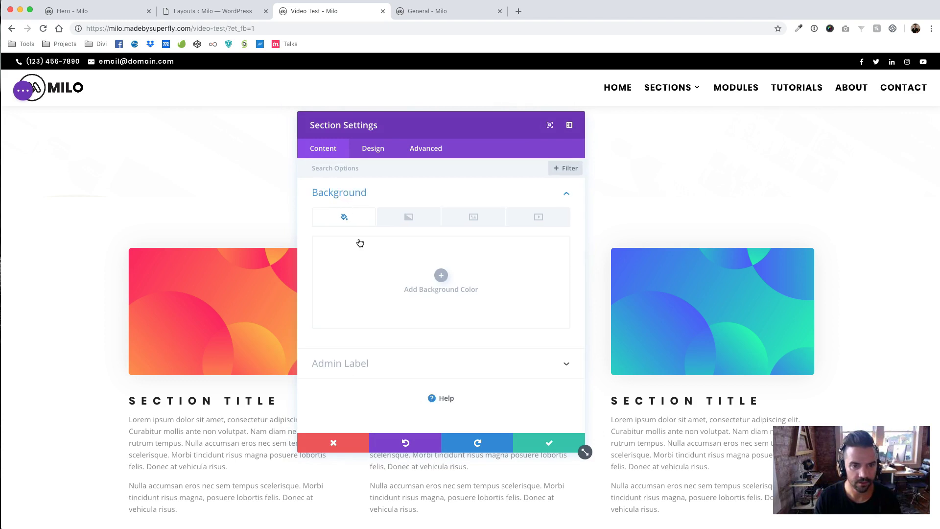
click(440, 275)
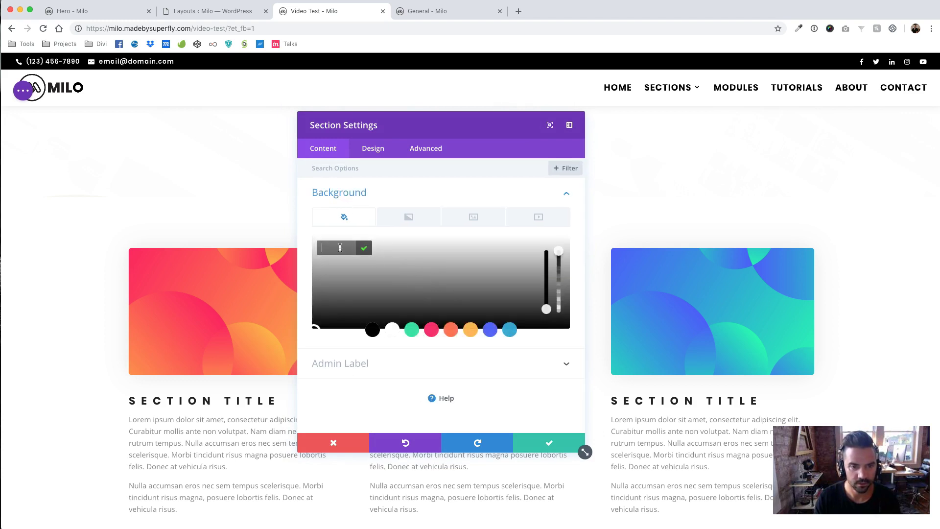
click(340, 247)
text(#f9f9f9)
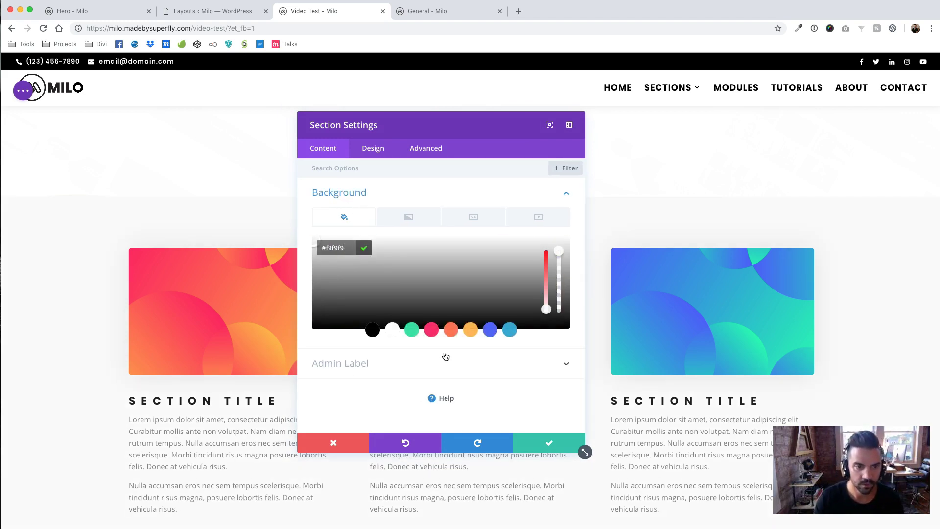
click(549, 442)
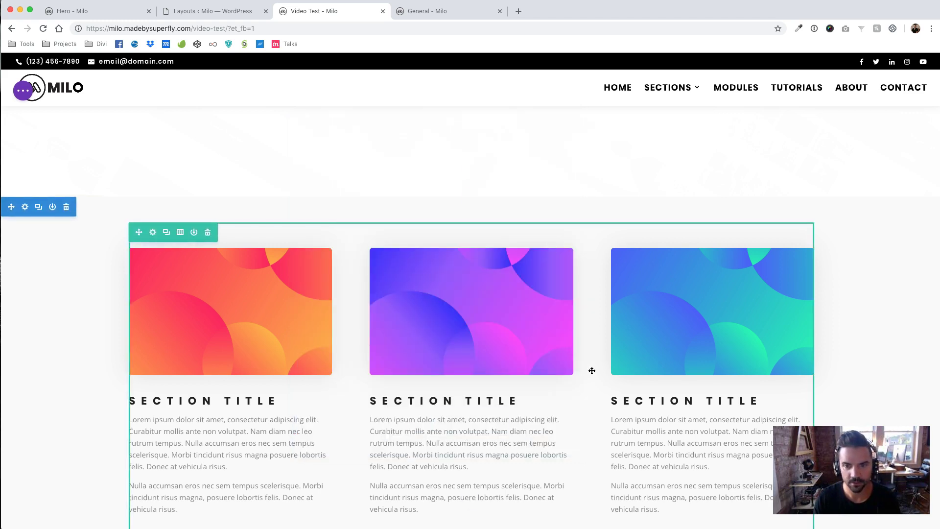
Browse the General demo page, then open the Image demo page and find the crowd section with the wave divider.
scroll(591, 371, down, 5)
click(465, 10)
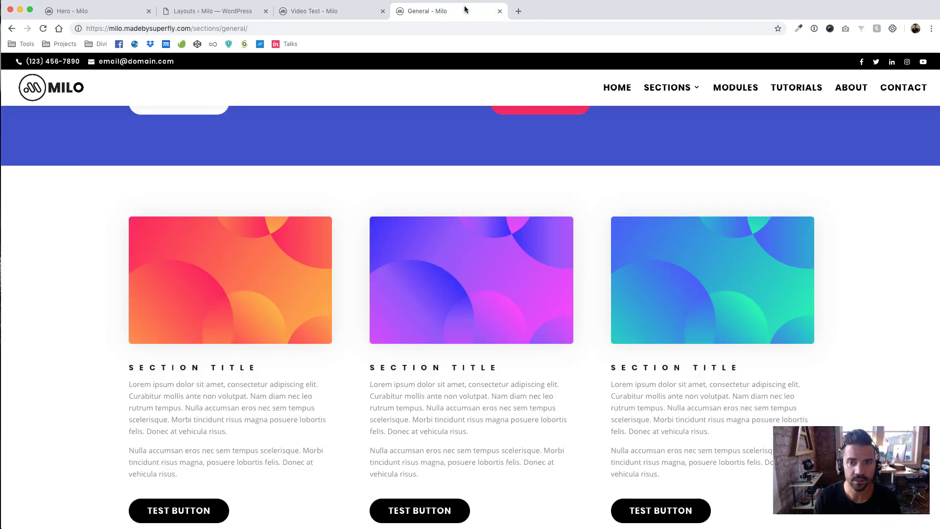
scroll(581, 218, down, 8)
scroll(581, 218, up, 12)
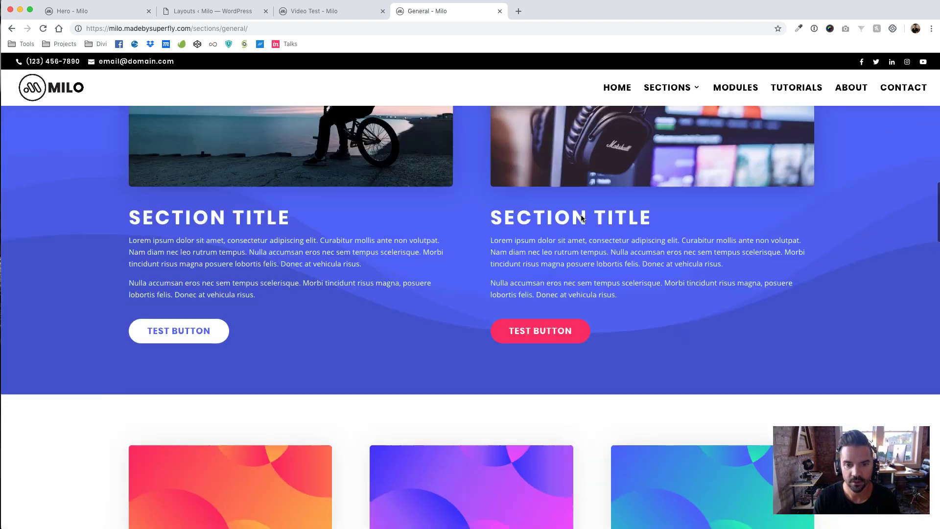
scroll(581, 218, down, 8)
mouse_move(672, 89)
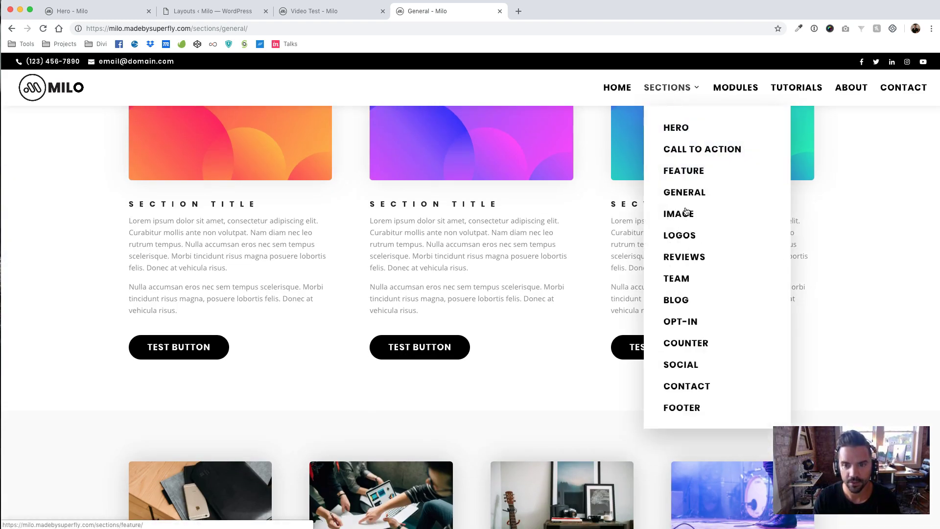
click(686, 216)
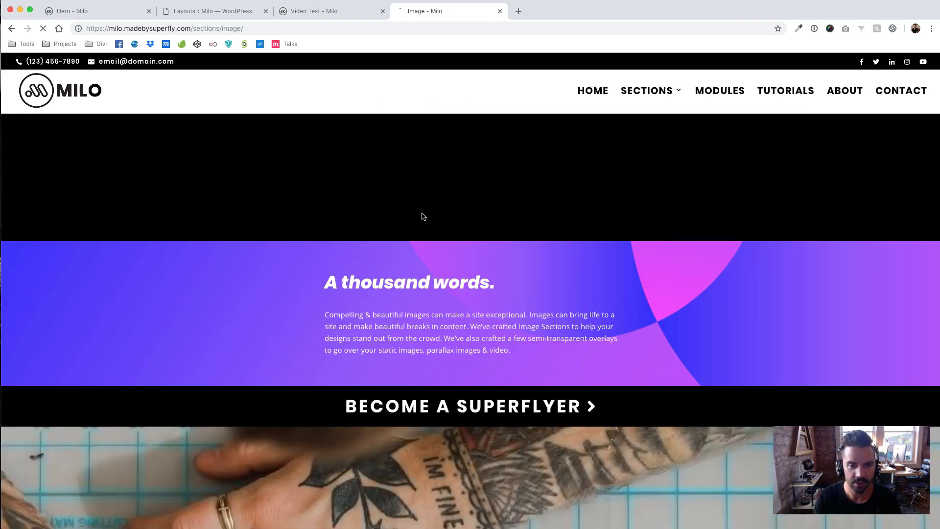
scroll(452, 305, down, 4)
scroll(474, 310, down, 4)
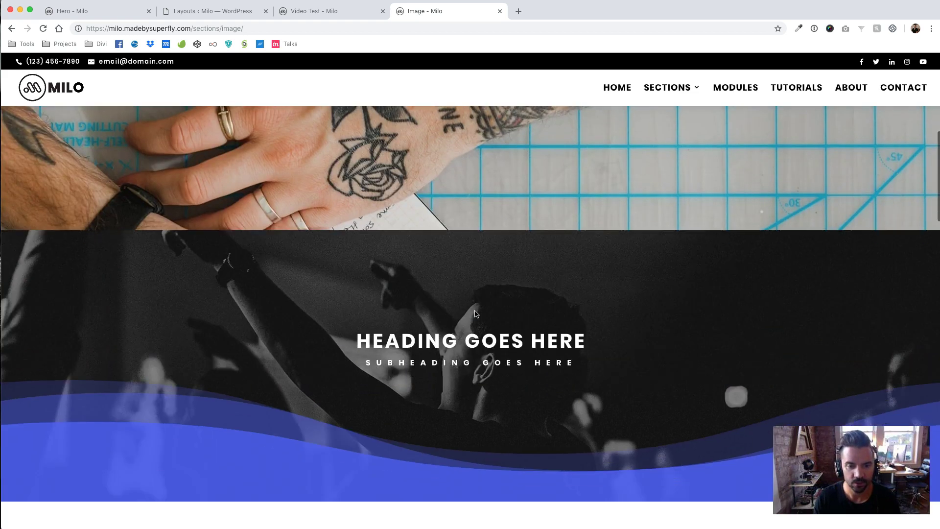
scroll(474, 313, down, 2)
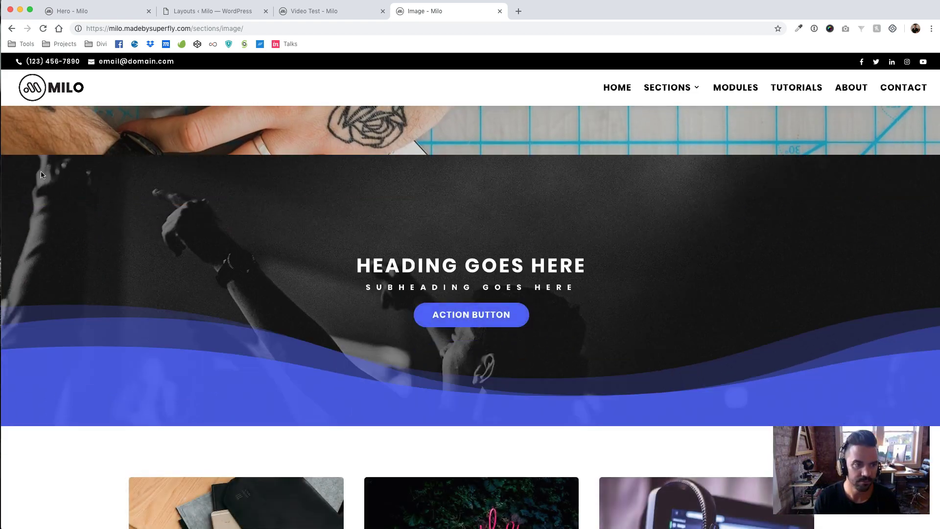
Inspect the crowd section in DevTools to read its sfly_image numbering class, then close DevTools.
right_click(21, 161)
click(61, 277)
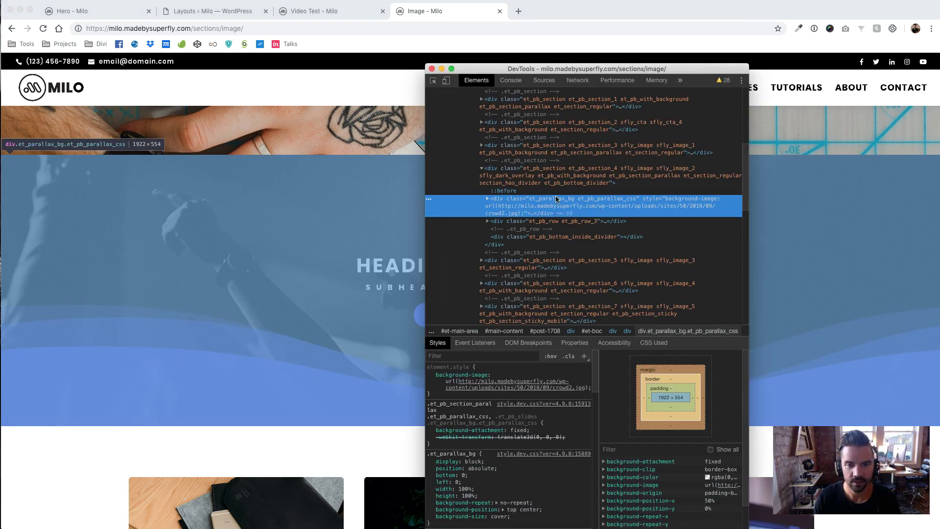
click(482, 169)
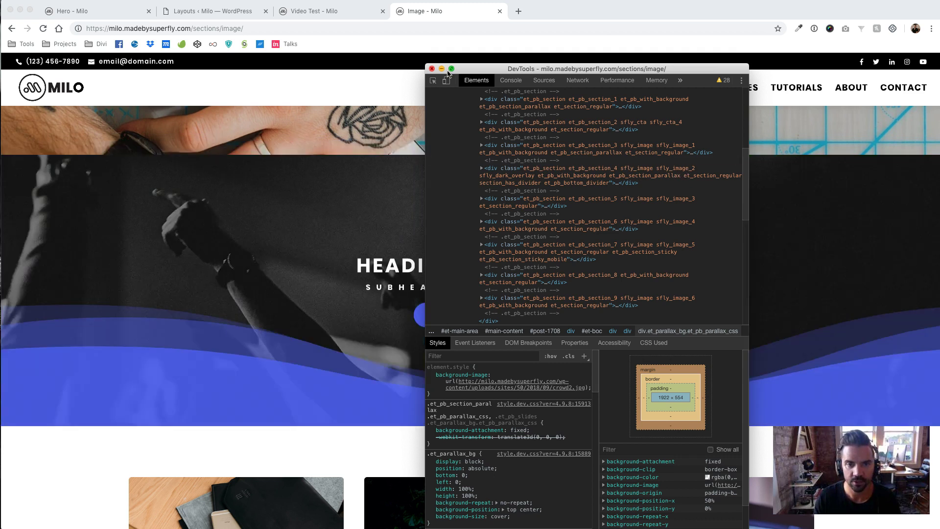
click(431, 69)
Open the WordPress Pages list in a new tab and open the Image page in the Visual Builder.
click(129, 12)
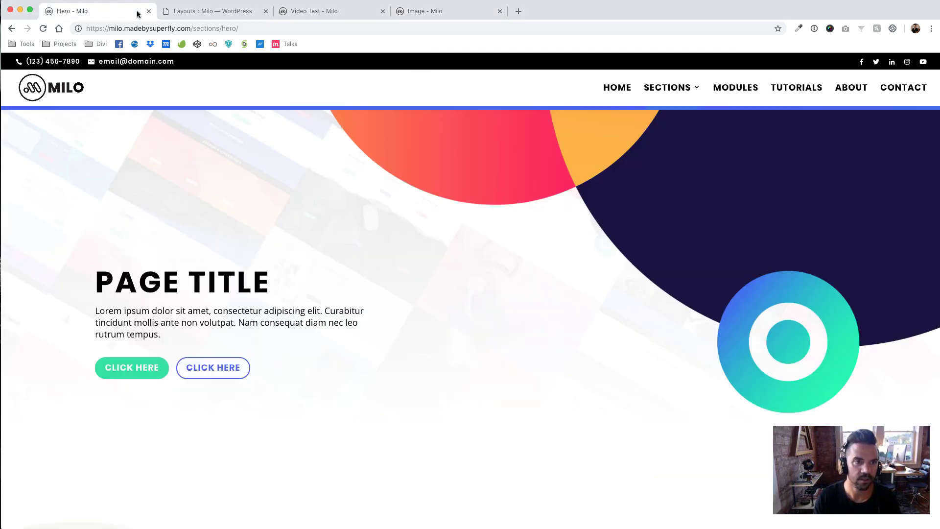
click(189, 11)
right_click(33, 168)
click(45, 172)
click(350, 13)
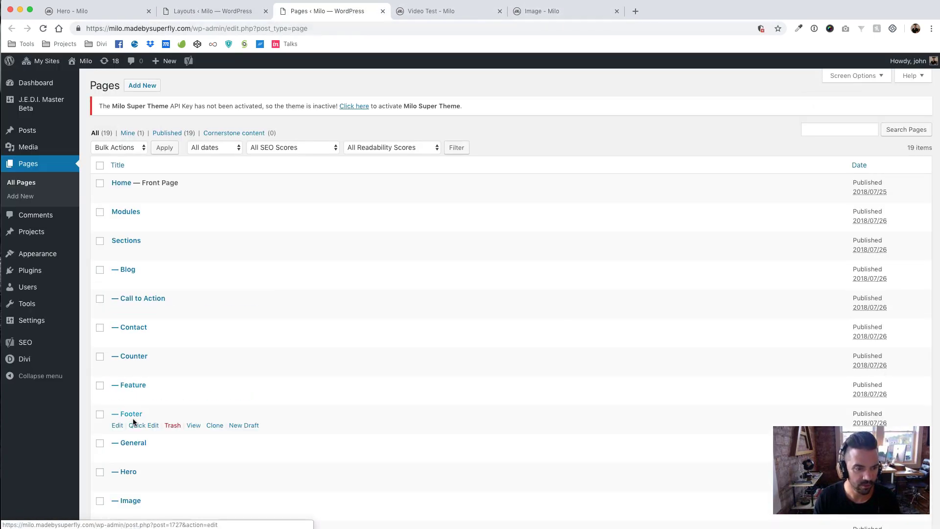
scroll(133, 385, down, 3)
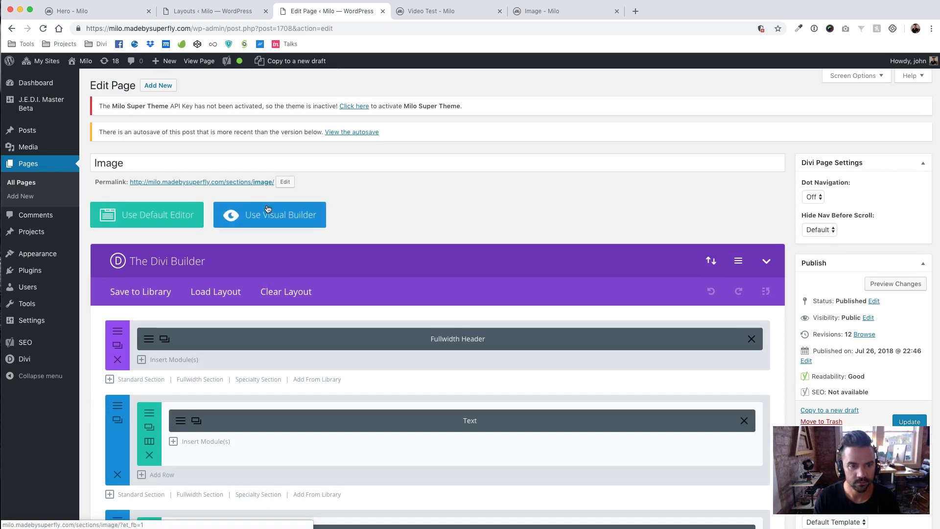
click(268, 209)
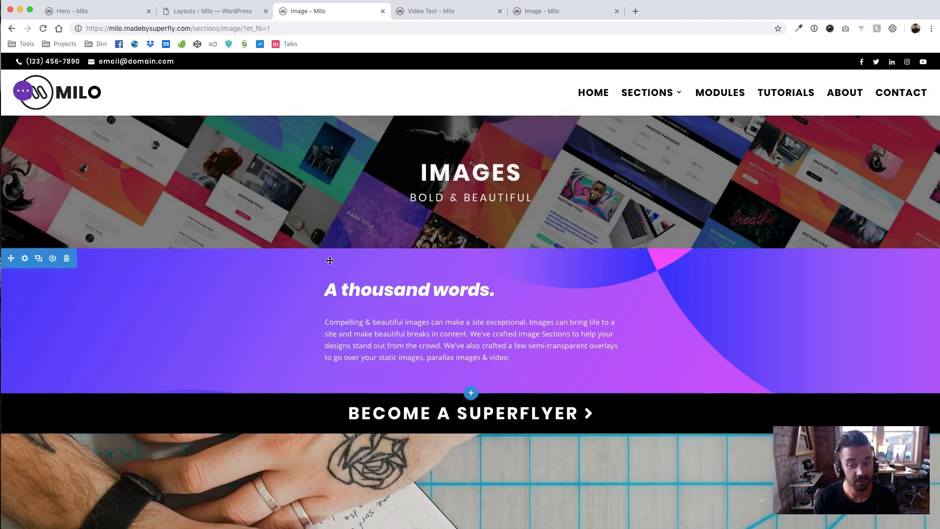
Try to copy the crowd section from the Image page and paste it into the Video Test page.
scroll(330, 260, down, 5)
scroll(330, 260, down, 3)
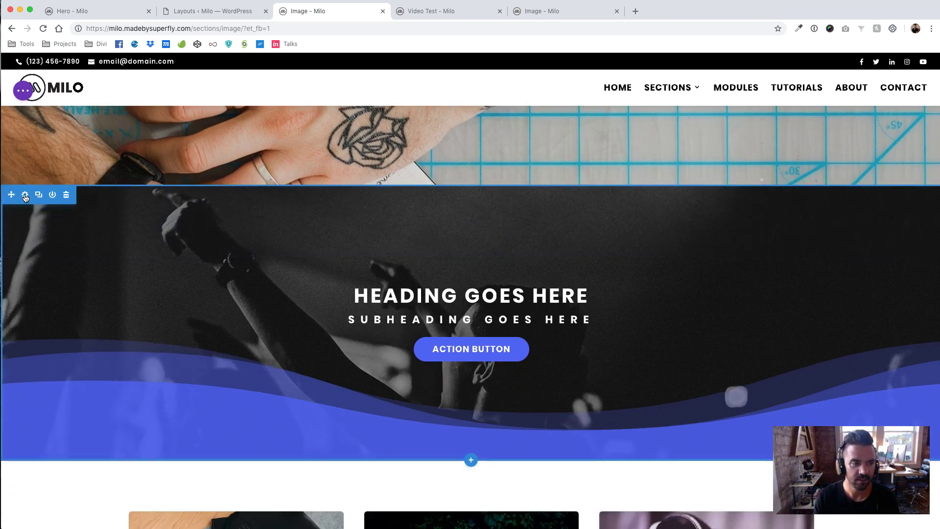
right_click(25, 197)
click(57, 294)
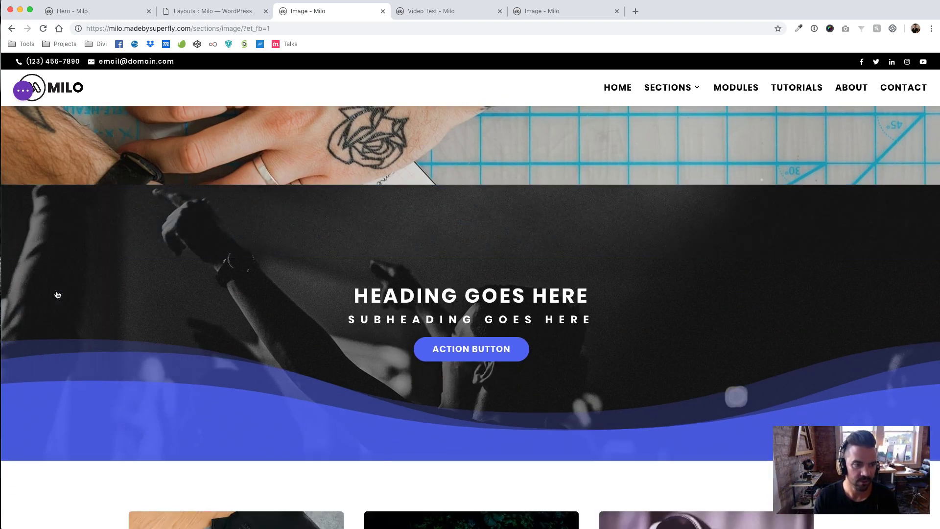
click(451, 11)
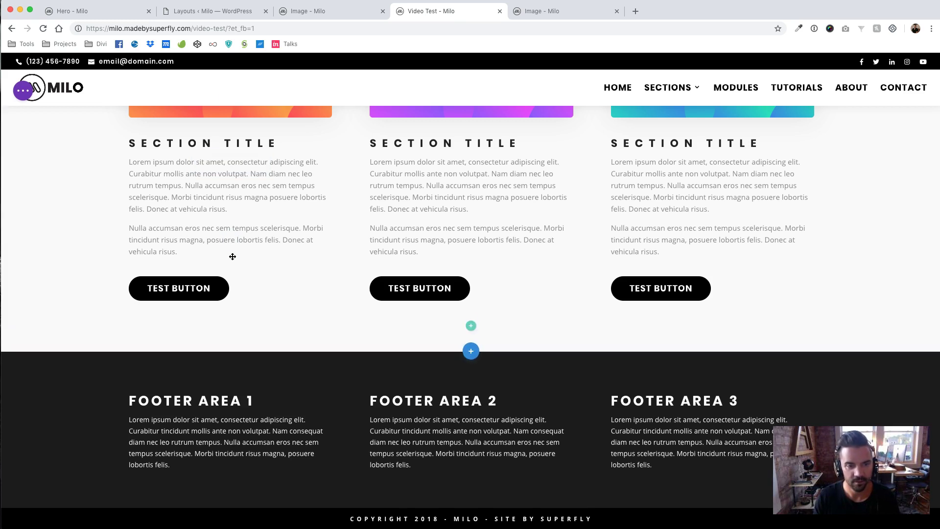
scroll(232, 254, up, 3)
scroll(232, 254, up, 3)
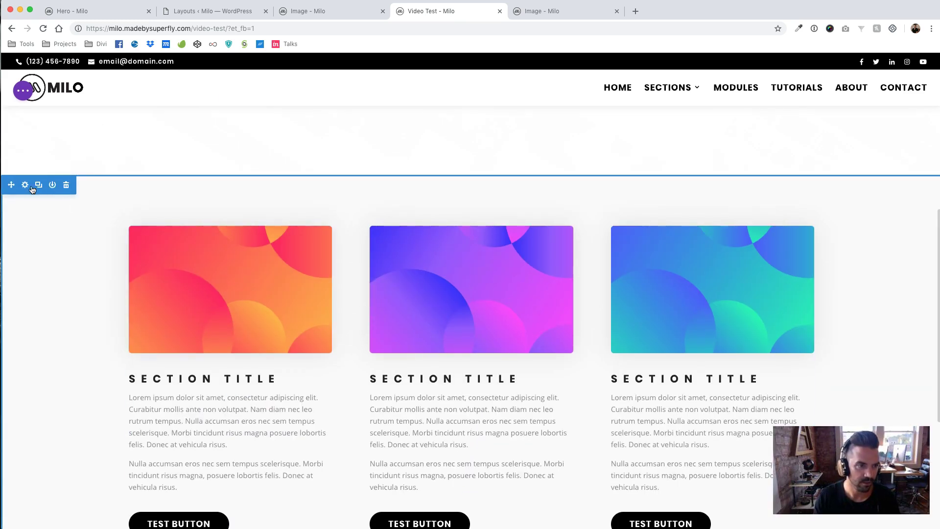
right_click(24, 186)
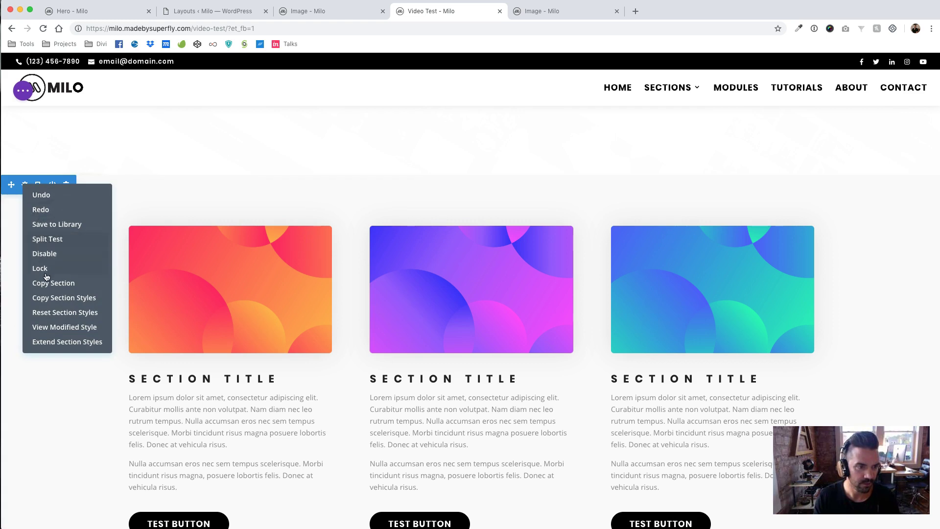
scroll(202, 341, down, 6)
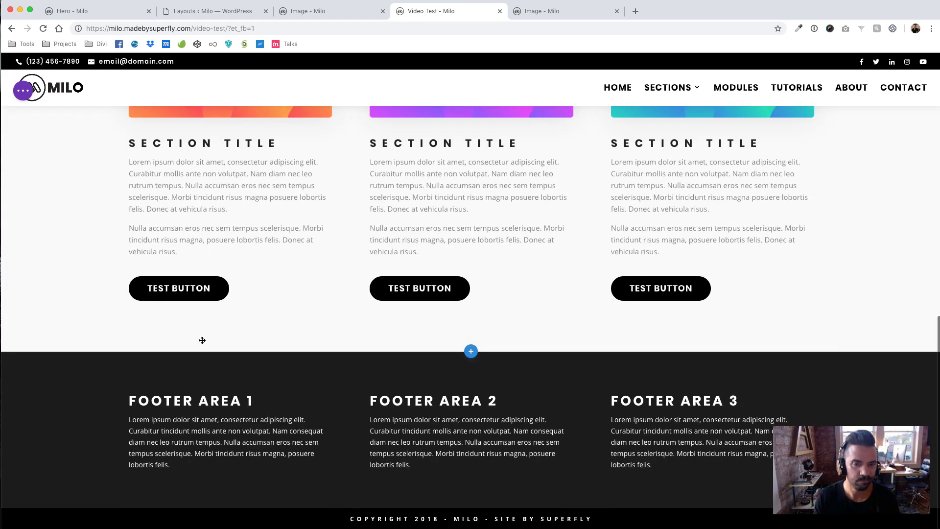
Check the crowd section's admin label in its settings on the Image page, then close that Visual Builder tab without saving the page.
click(299, 19)
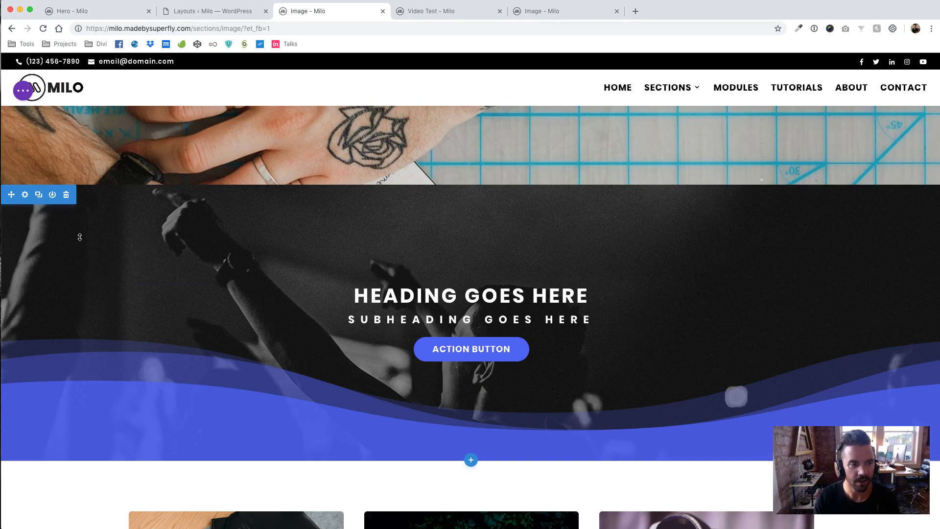
click(25, 195)
click(377, 226)
click(547, 441)
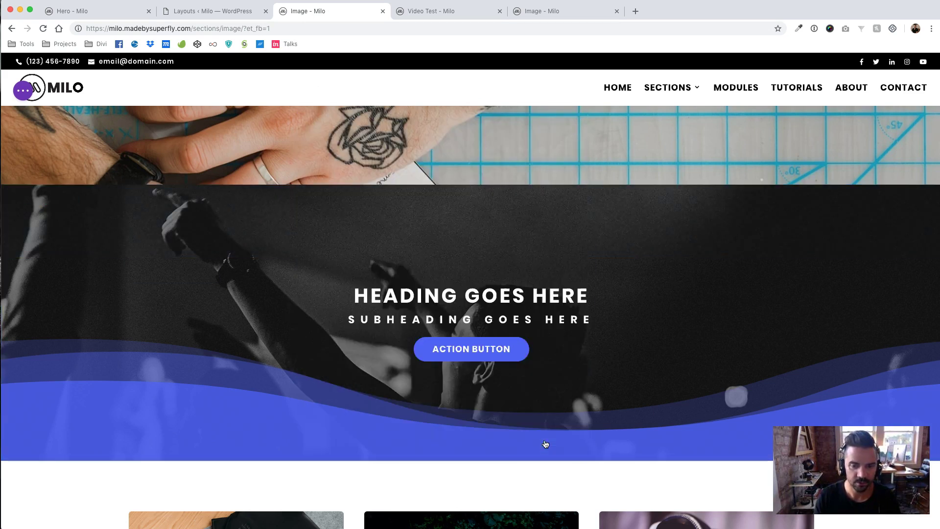
click(383, 11)
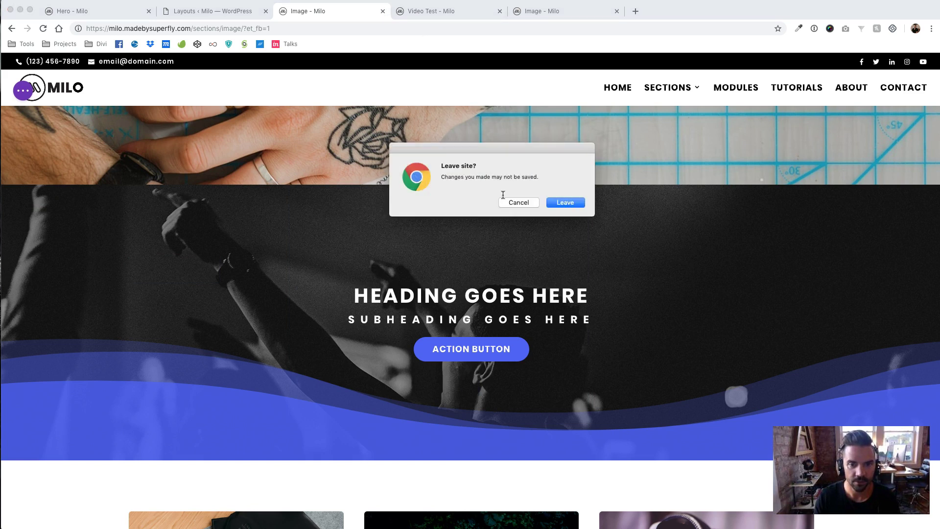
click(563, 203)
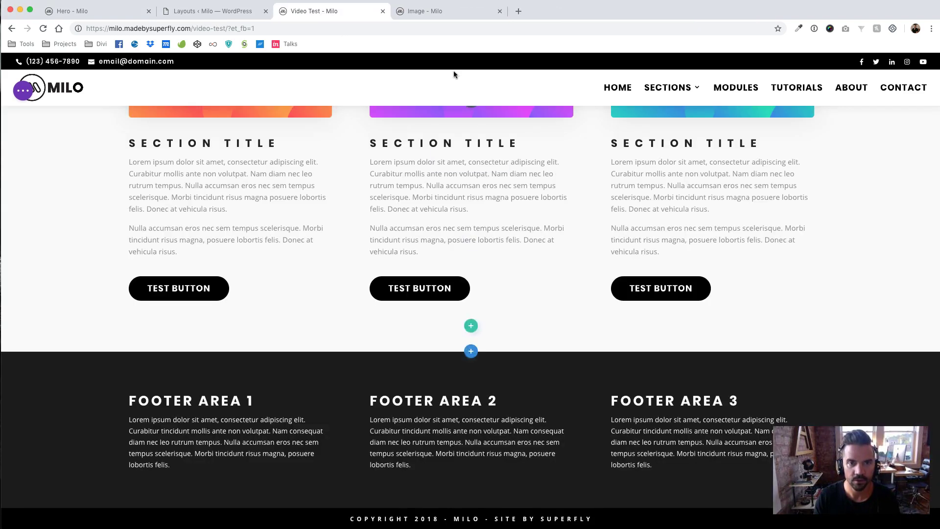
Search the section library for "image" and insert Image 2 below the three-column section on the Video Test page.
click(470, 350)
click(472, 288)
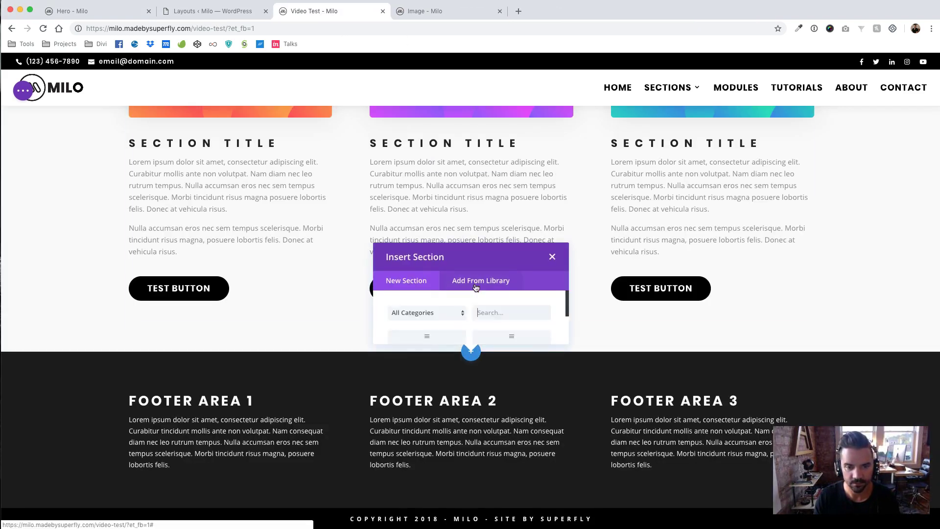
click(515, 173)
text(image)
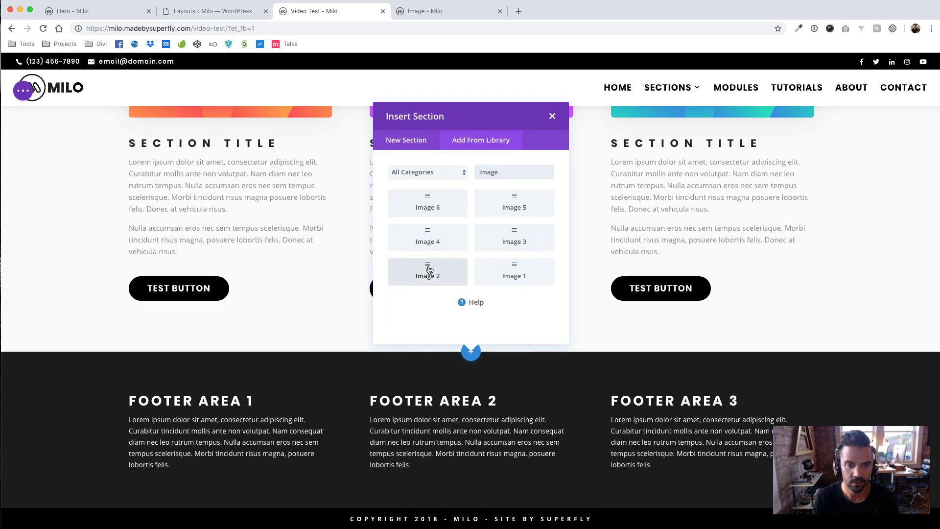
click(429, 269)
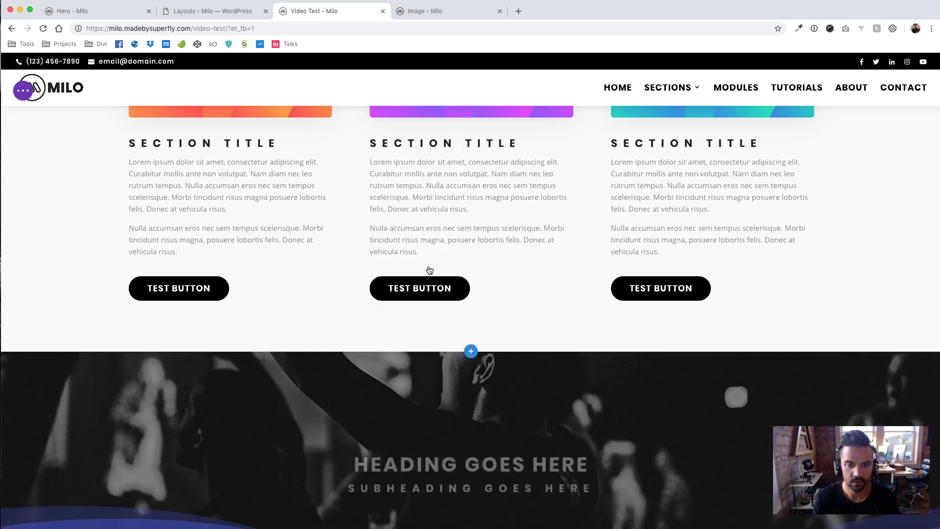
scroll(538, 276, down, 4)
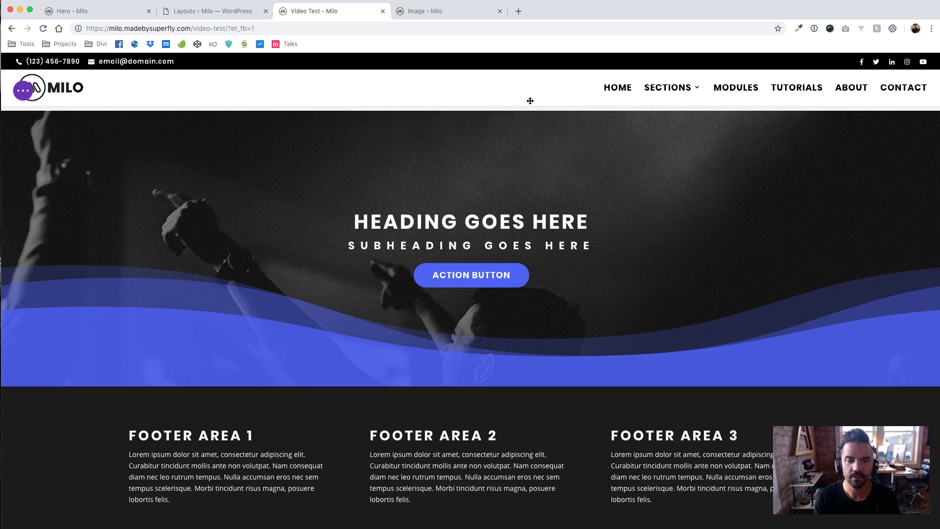
Open the Feature demo page from the Image demo page and review its first feature section.
click(448, 14)
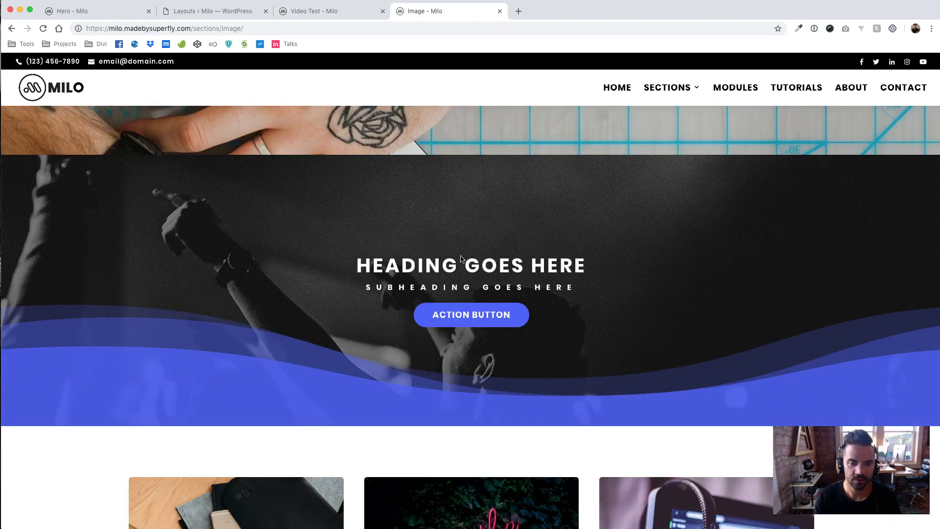
scroll(461, 258, down, 4)
mouse_move(667, 87)
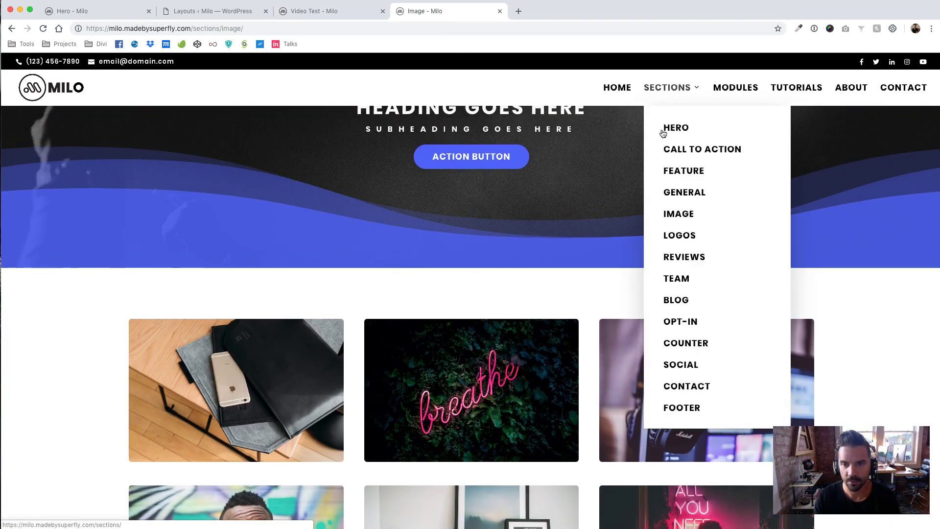
click(685, 172)
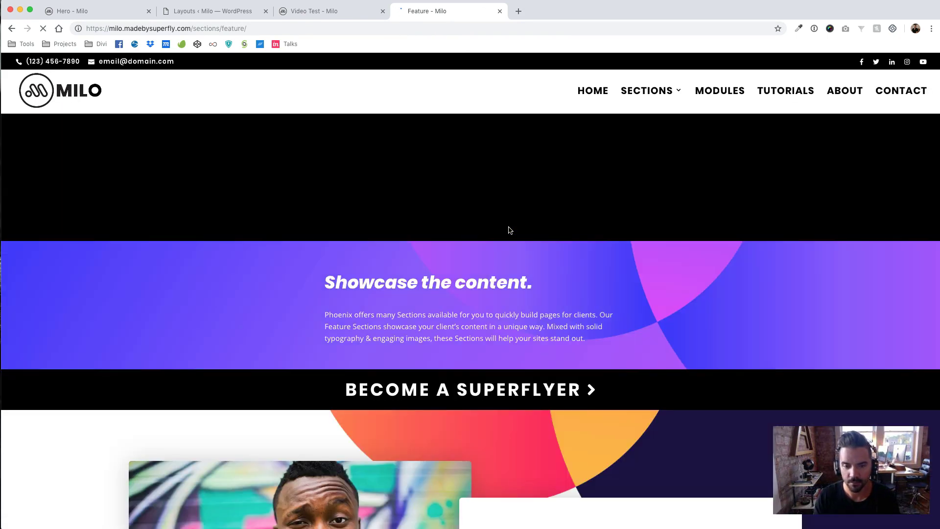
scroll(508, 229, down, 5)
scroll(508, 229, down, 1)
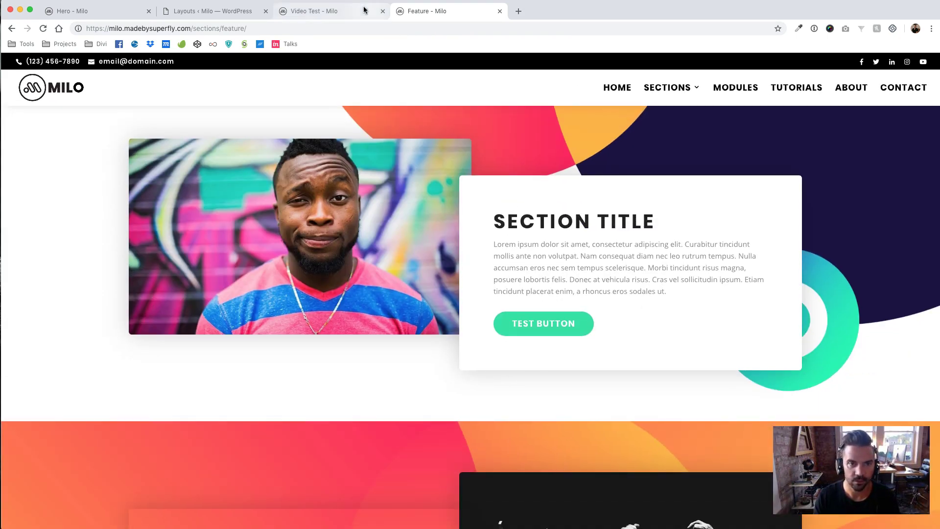
Review the sections already placed on the Video Test page against the opening sections of the Feature demo page.
click(323, 11)
scroll(369, 230, up, 8)
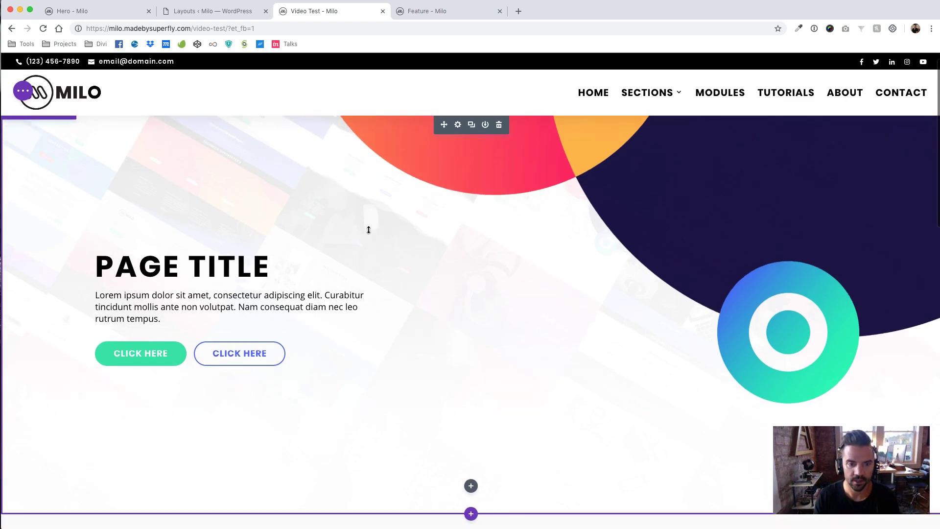
scroll(369, 229, down, 6)
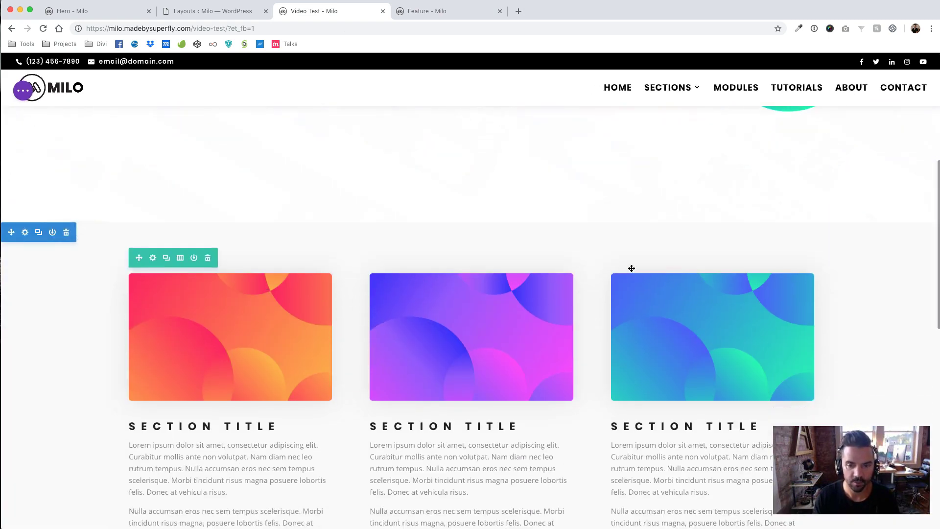
scroll(632, 268, down, 10)
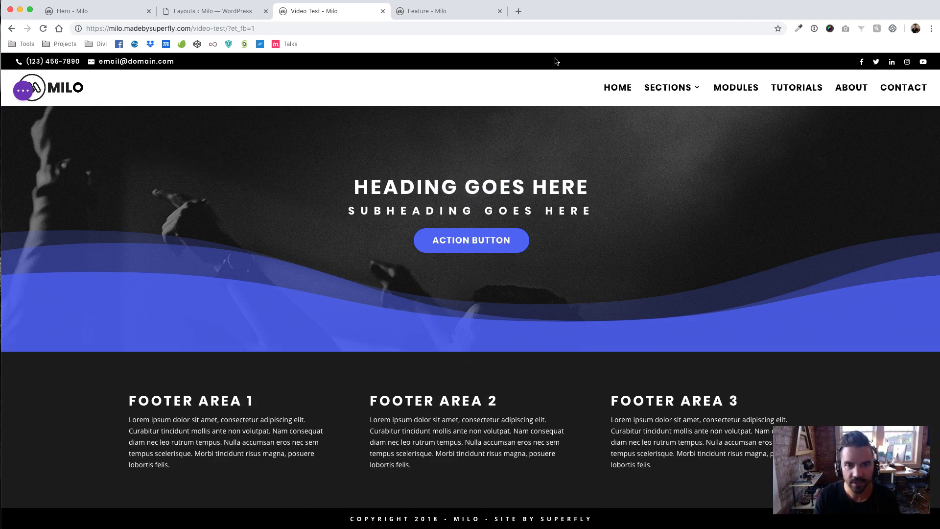
click(453, 12)
scroll(518, 235, down, 5)
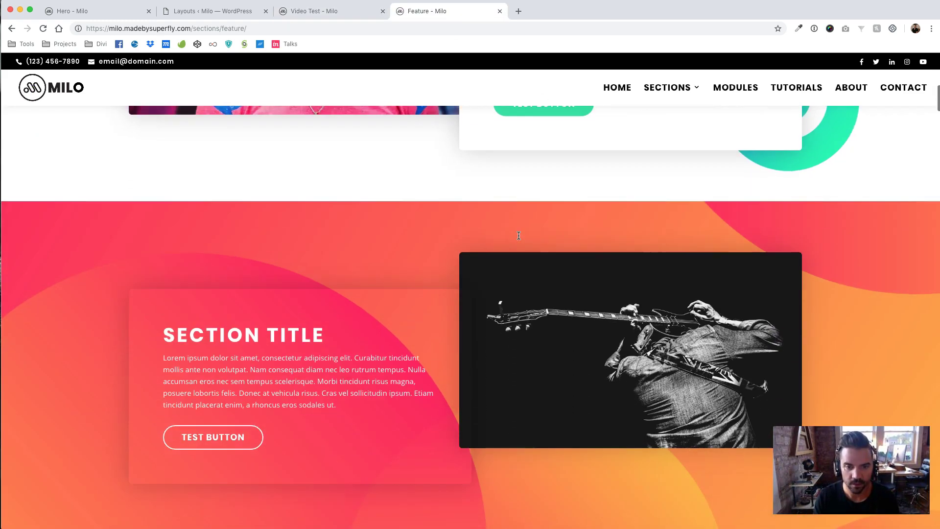
click(337, 15)
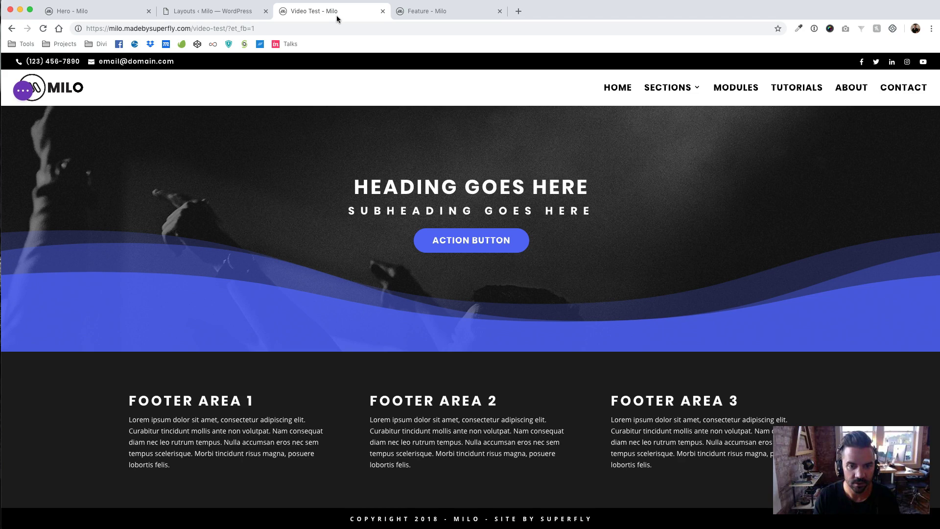
Look through the Feature demo page's sections down to the white section with six icon-and-title blurbs.
click(426, 12)
scroll(308, 240, up, 10)
scroll(308, 239, down, 8)
scroll(308, 239, down, 15)
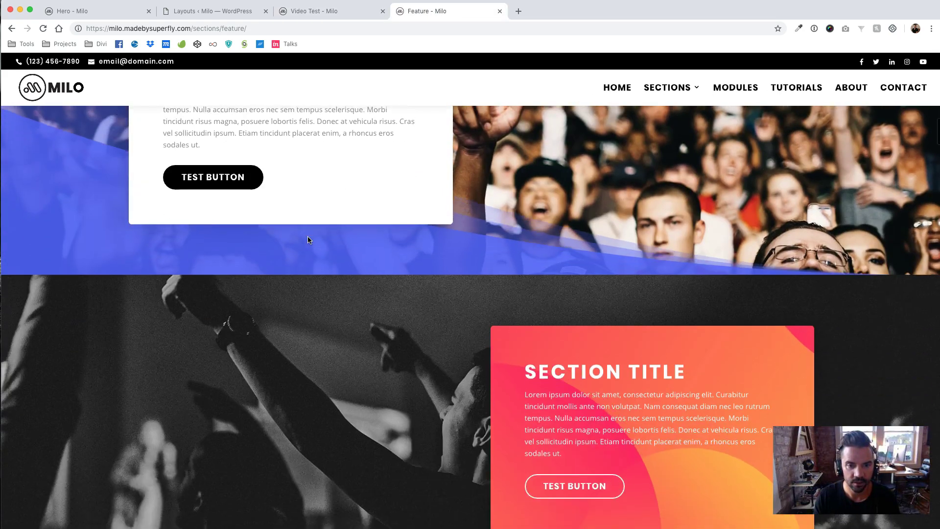
scroll(309, 239, down, 6)
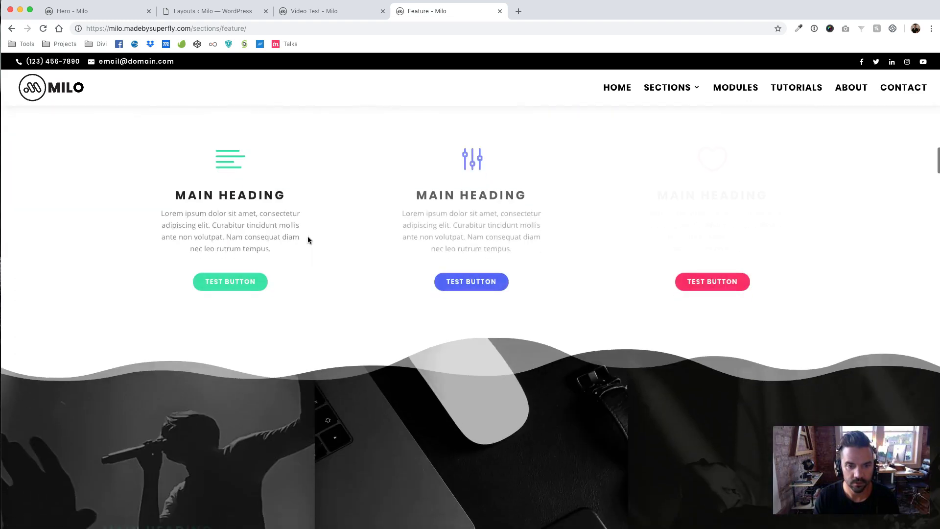
scroll(307, 239, down, 10)
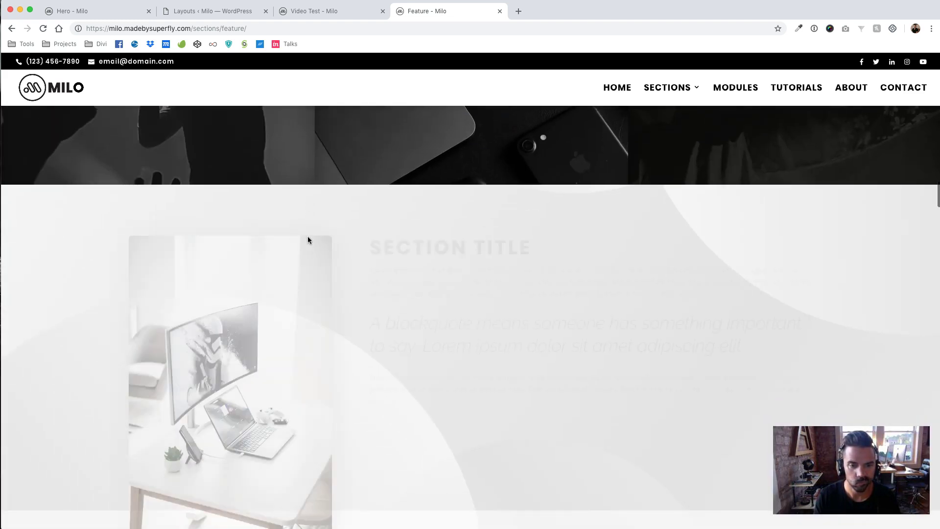
scroll(309, 240, down, 7)
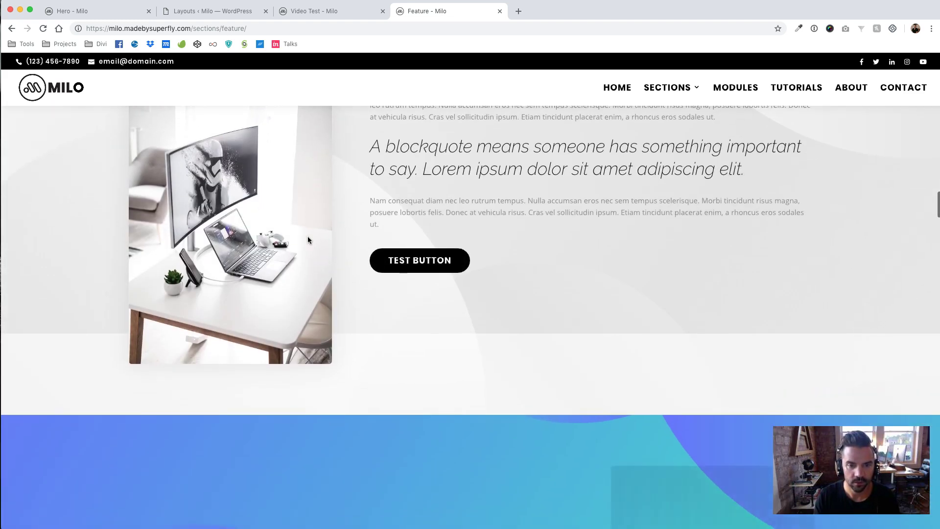
scroll(425, 202, down, 8)
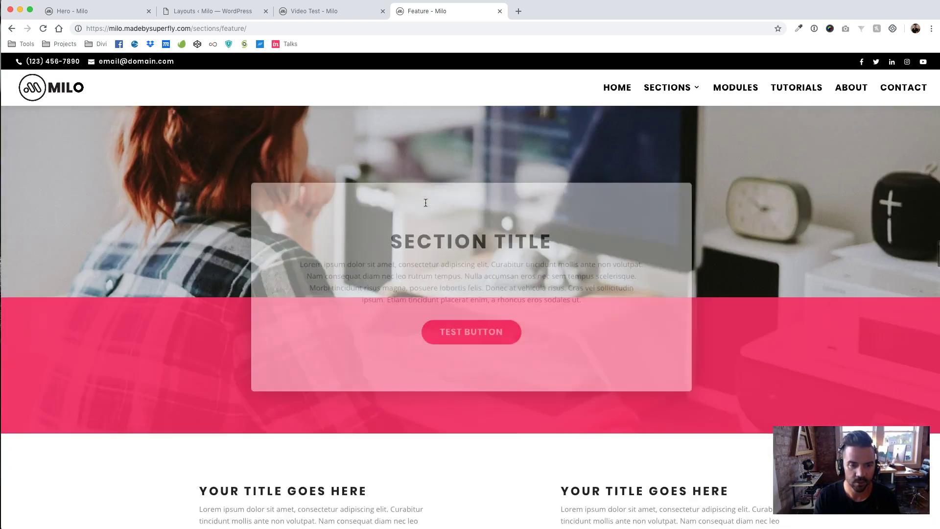
scroll(425, 202, down, 5)
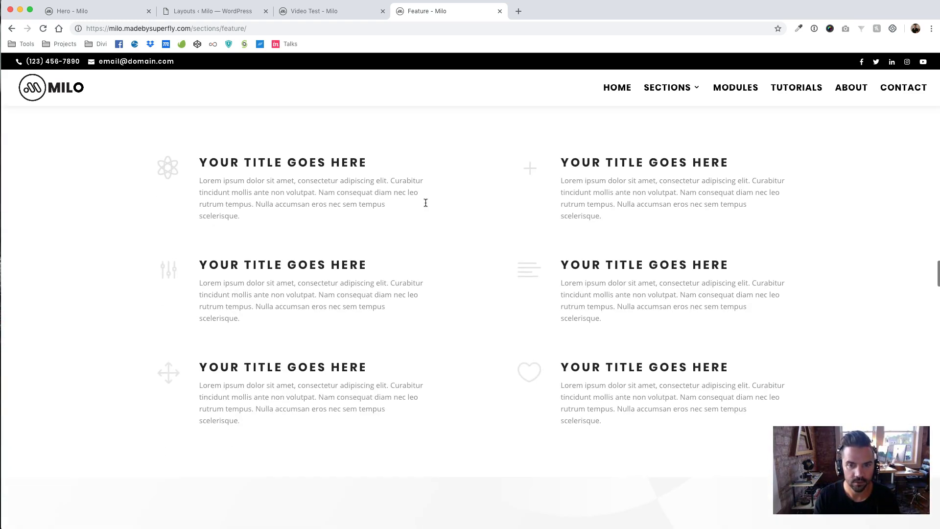
Compare the end of the Video Test page with the six-blurb icon section on the Feature demo page.
click(328, 14)
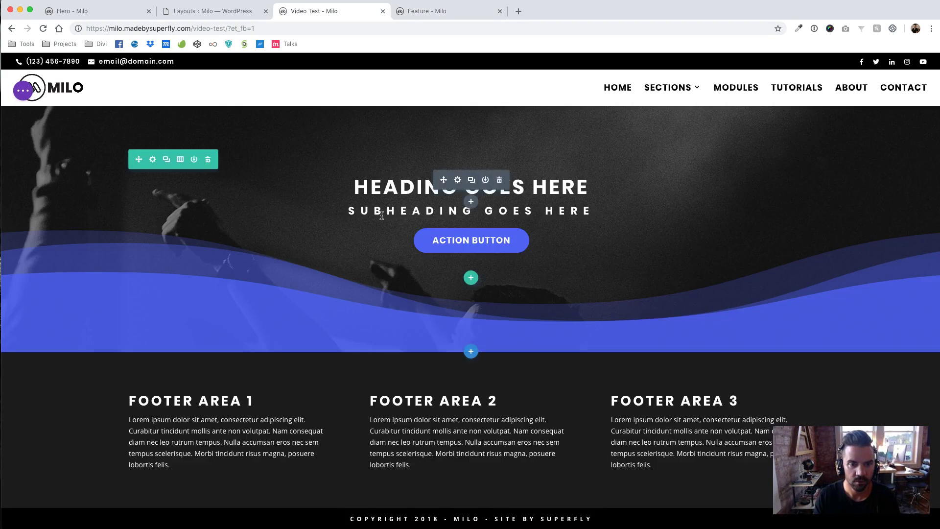
scroll(382, 215, up, 15)
scroll(382, 215, down, 15)
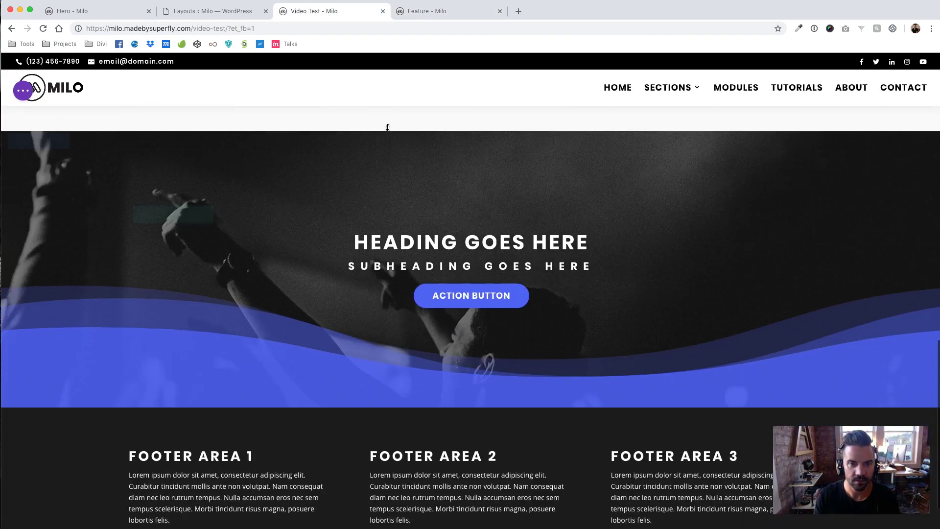
click(442, 12)
scroll(389, 233, down, 3)
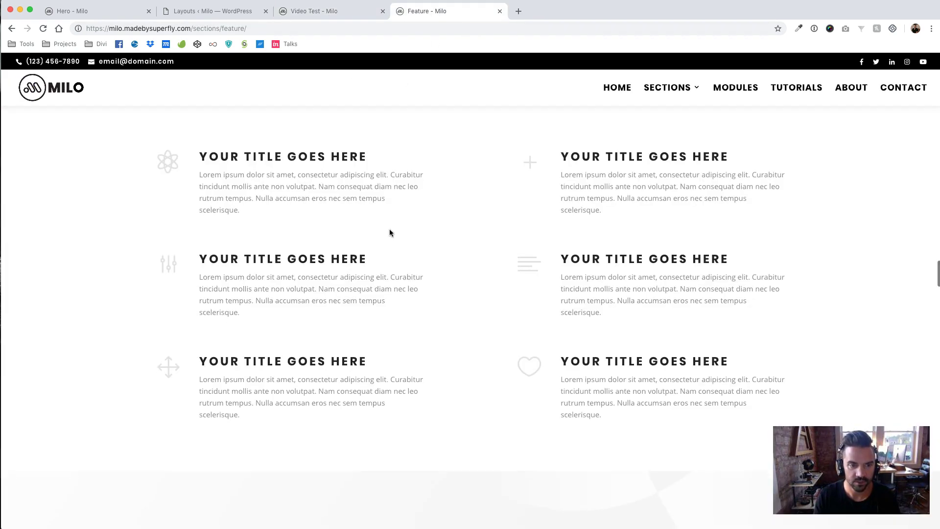
scroll(389, 233, up, 6)
scroll(389, 233, down, 2)
scroll(390, 232, down, 1)
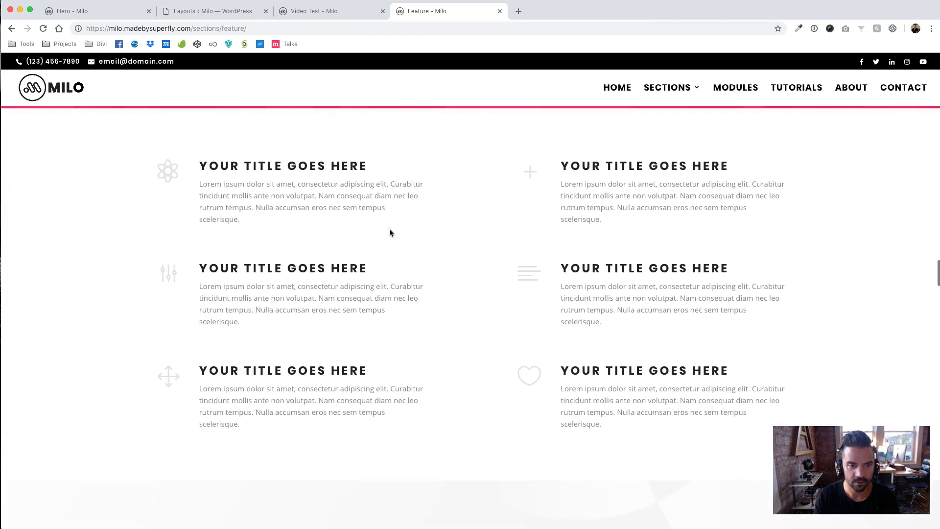
Inspect the six-blurb icon section in the developer tools to read its feature class, and close the tools.
right_click(22, 117)
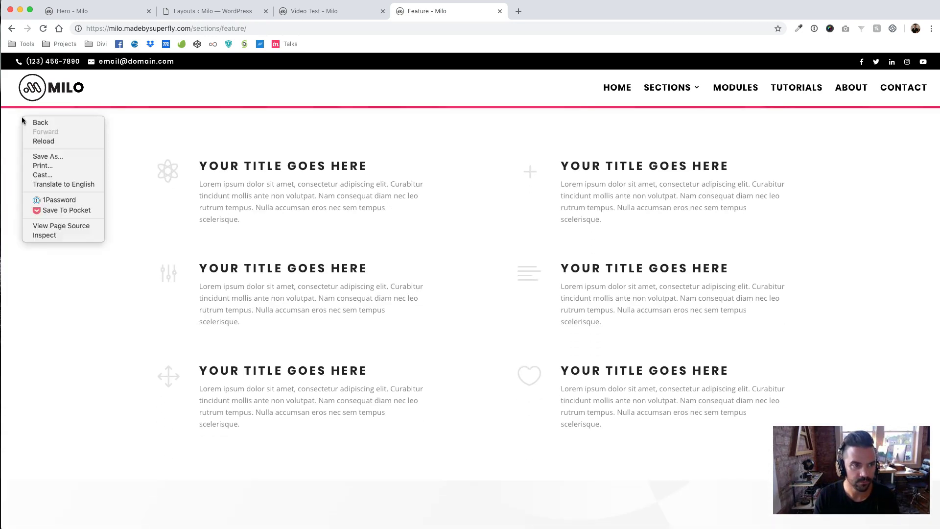
click(67, 235)
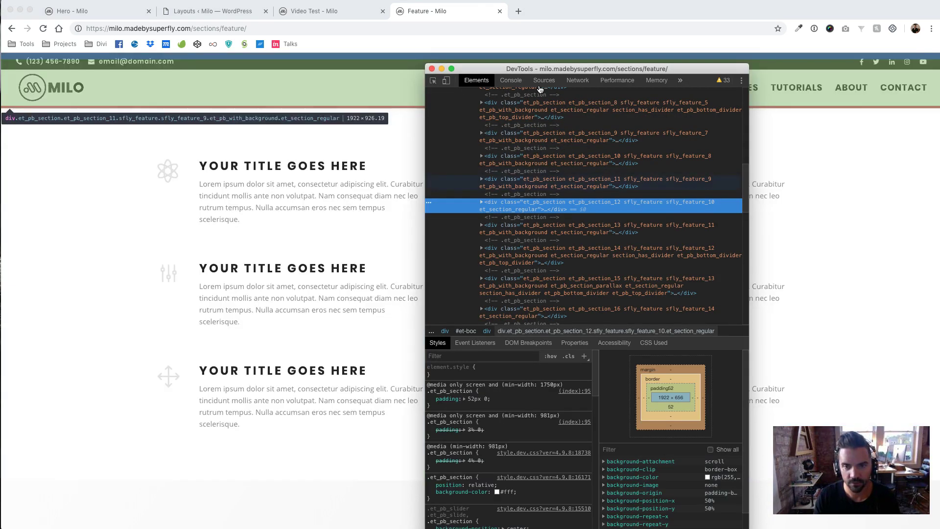
click(431, 69)
Search the section library for "featu" and insert Feature 10 below the crowd section on the Video Test page.
click(312, 11)
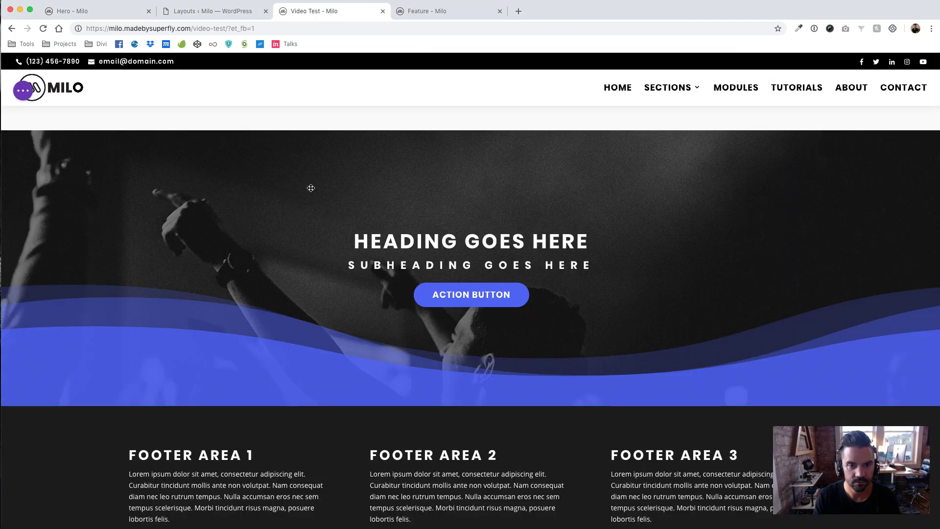
click(471, 405)
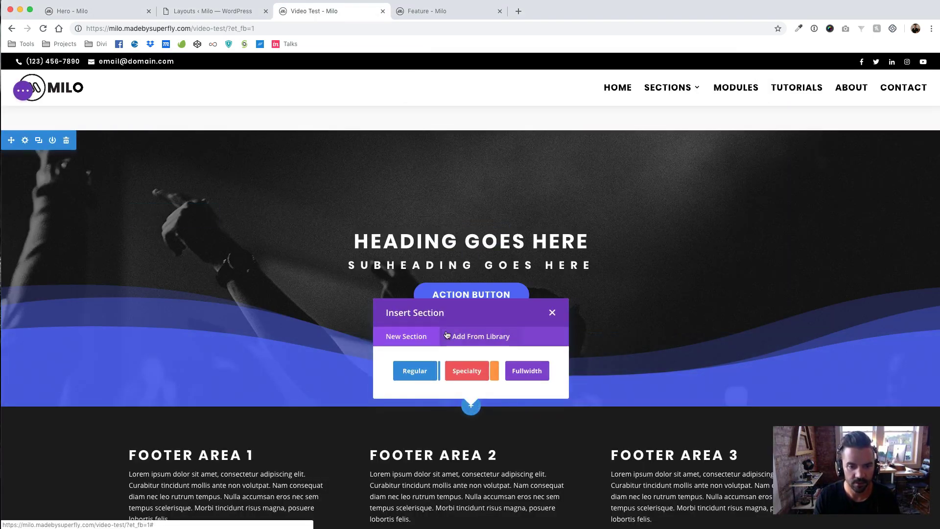
click(474, 340)
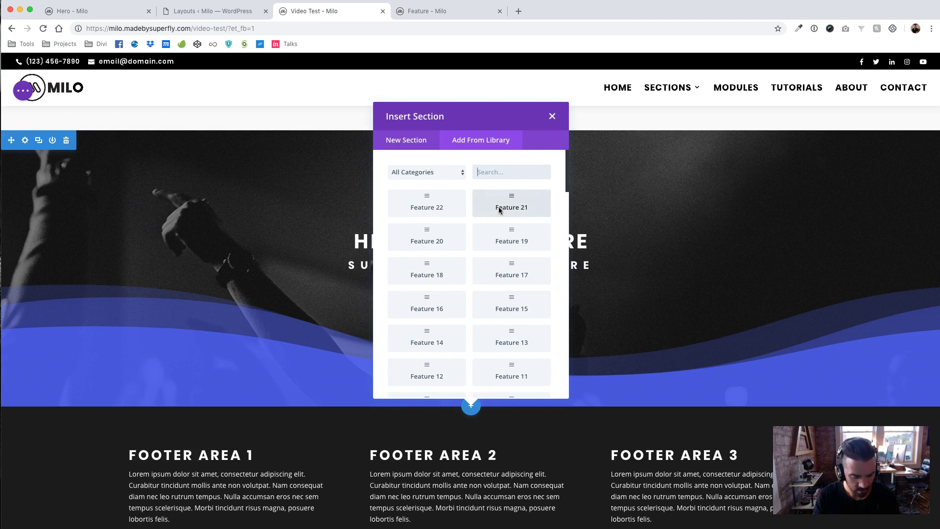
text(featu)
scroll(483, 249, down, 5)
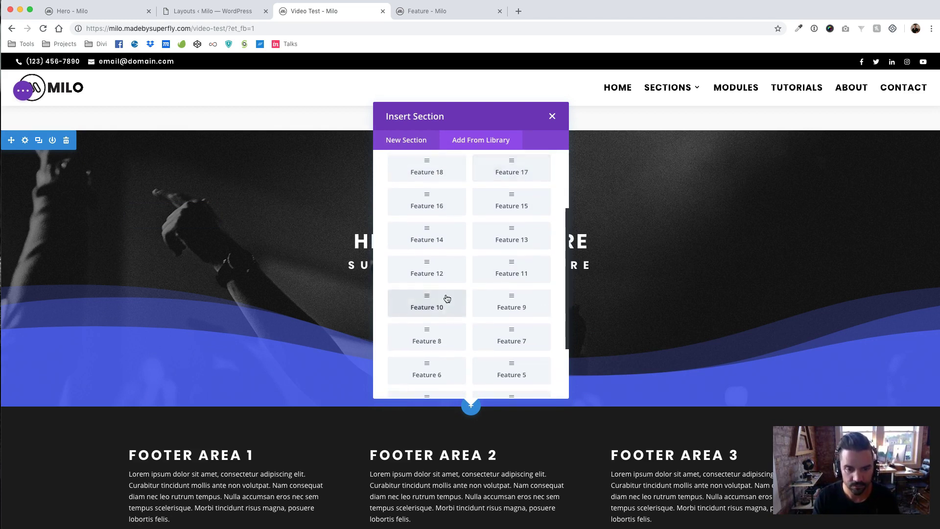
click(445, 298)
scroll(269, 285, down, 2)
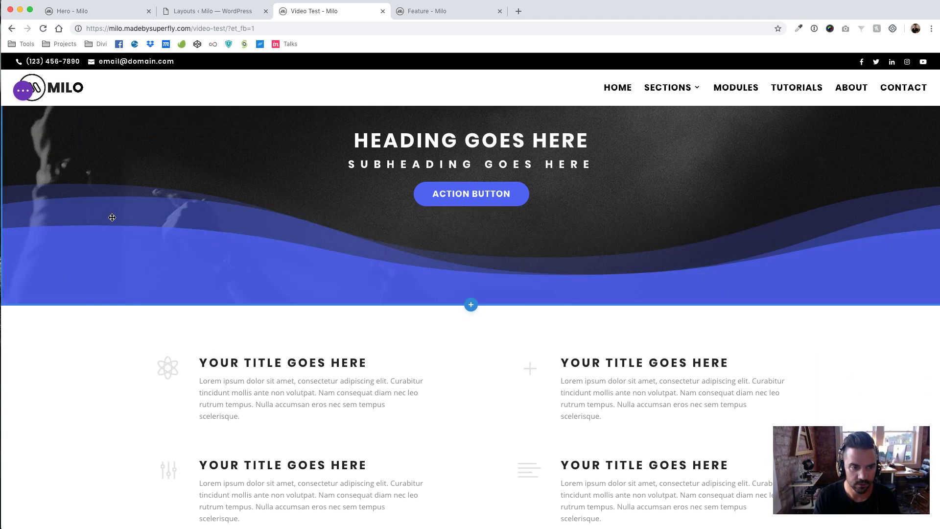
Copy the divider settings from the crowd section's design settings and close them without saving changes.
scroll(112, 218, up, 4)
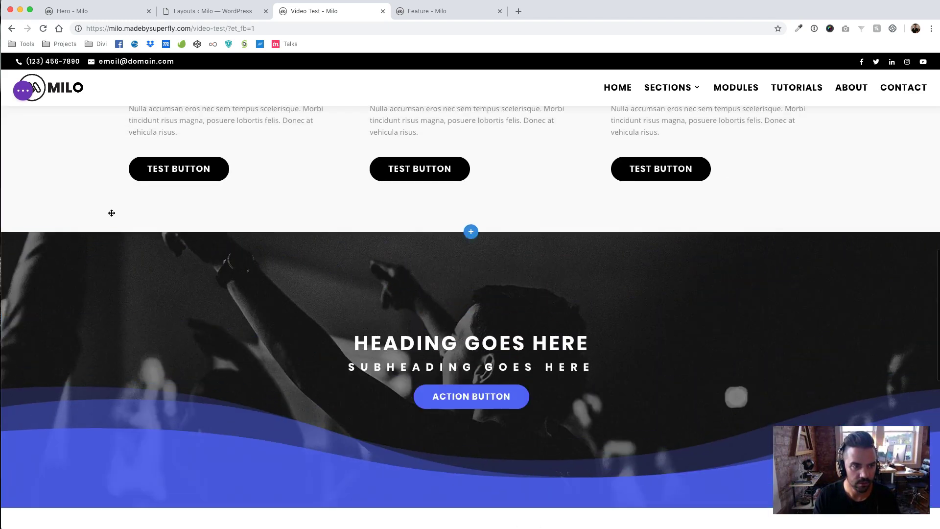
click(25, 242)
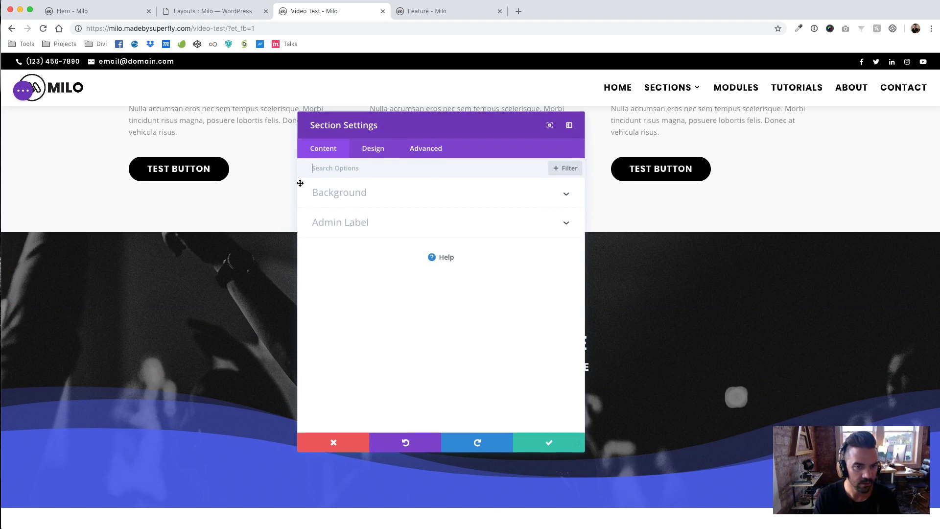
click(383, 149)
click(330, 252)
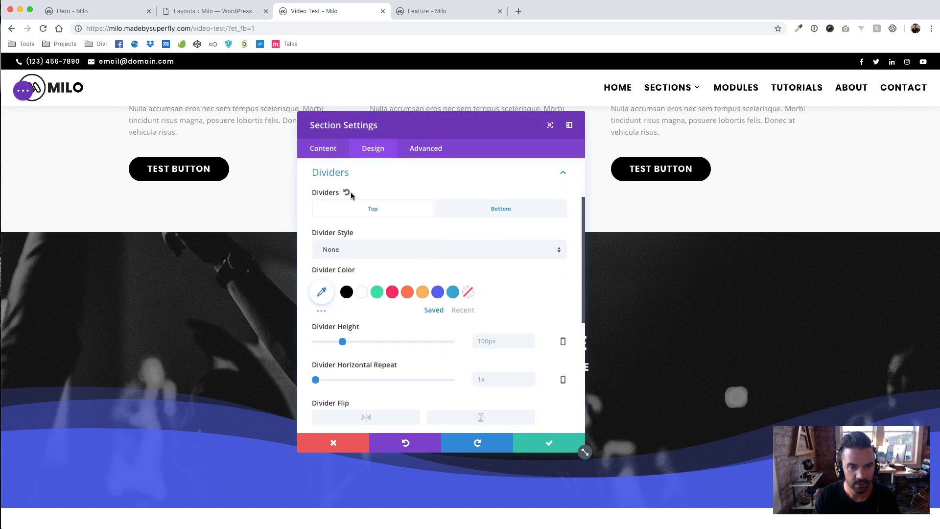
right_click(501, 209)
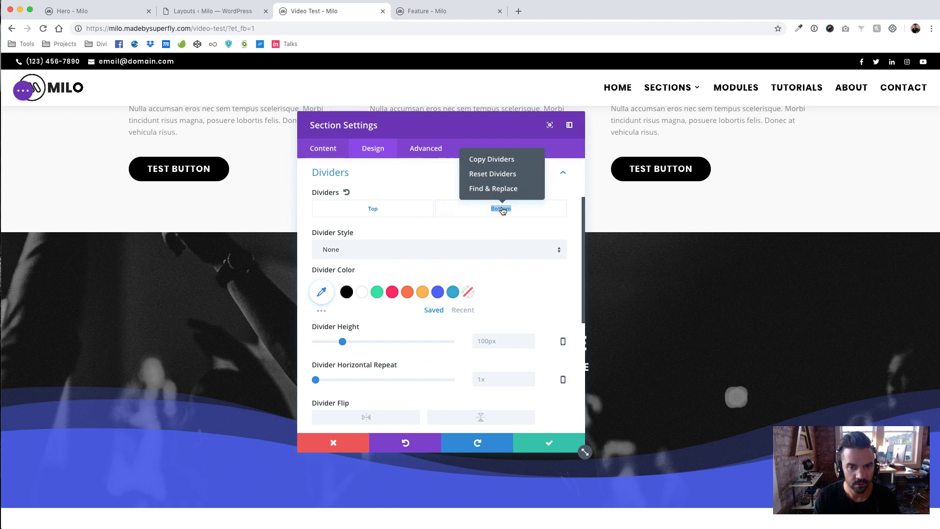
click(500, 159)
click(335, 440)
Try pasting the copied dividers into the six-blurb icon section's top divider setting, and discard the change.
scroll(225, 353, down, 5)
click(27, 265)
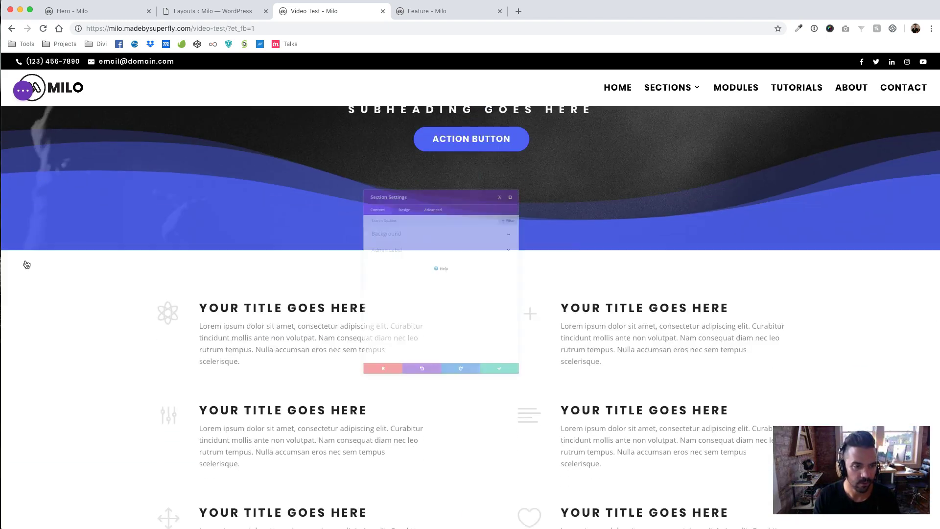
click(372, 149)
click(329, 251)
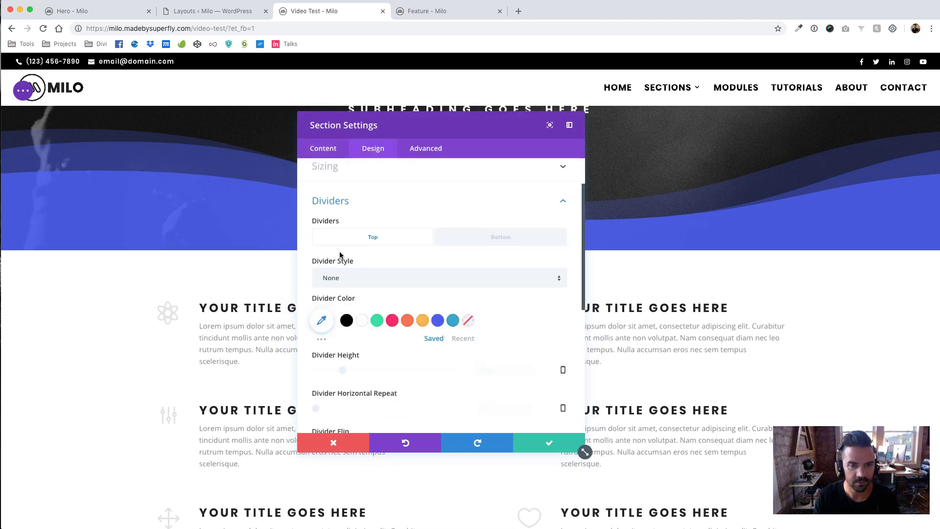
right_click(373, 210)
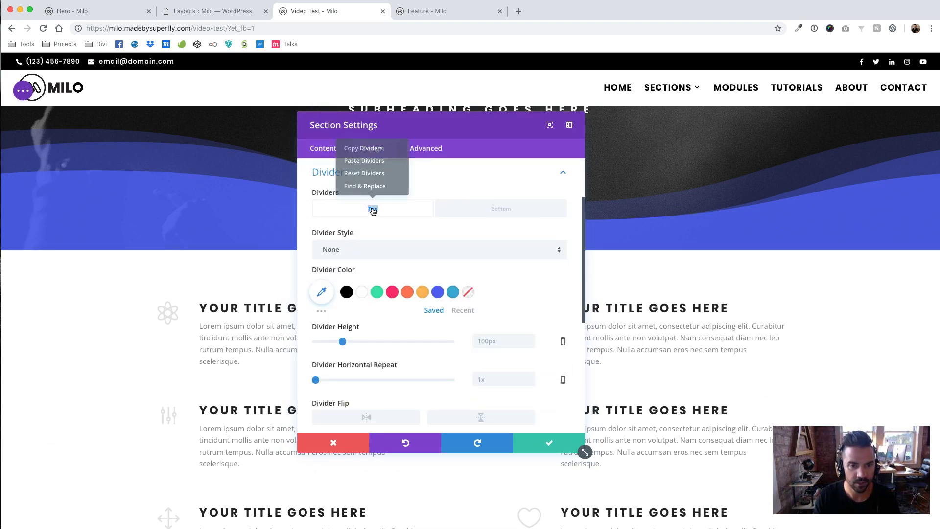
click(369, 160)
scroll(253, 329, down, 5)
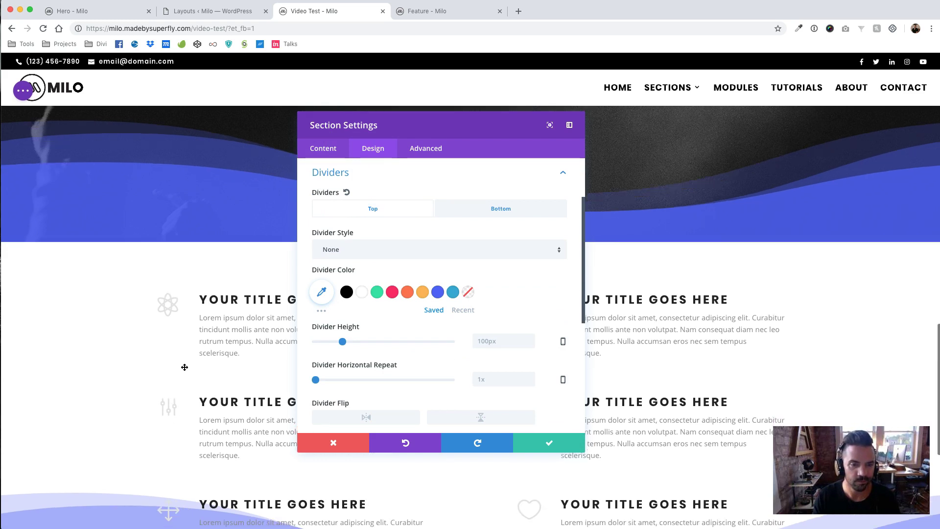
scroll(205, 354, up, 3)
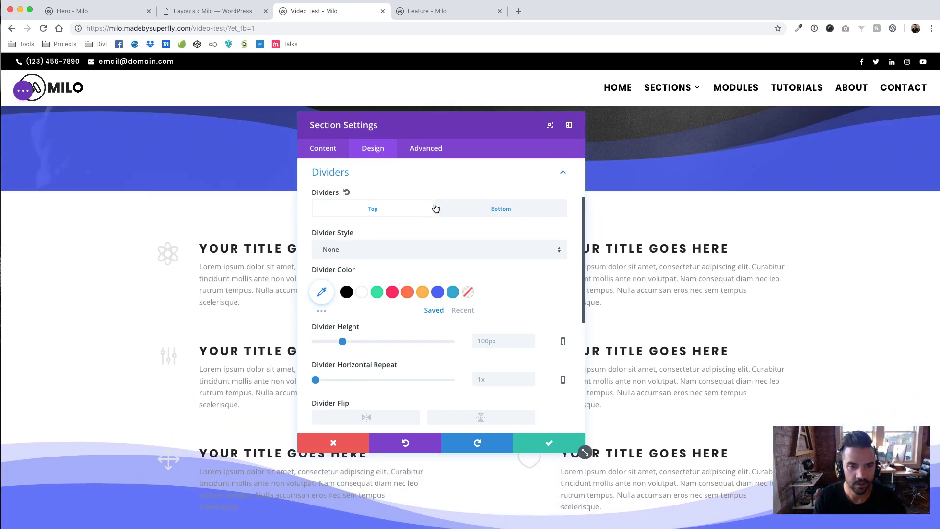
click(332, 444)
scroll(201, 392, down, 1)
scroll(202, 392, up, 3)
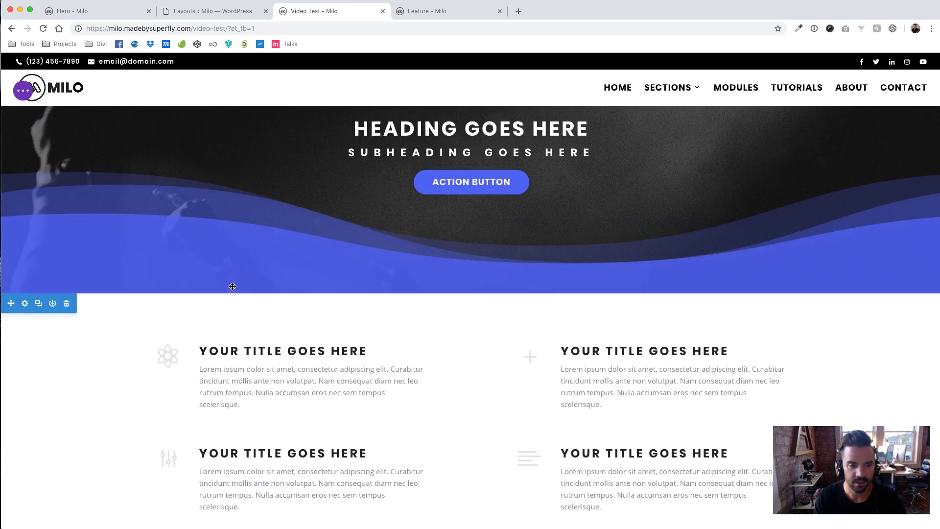
Give the six-blurb icon section a layered wave top divider in the saved blue, #4d5dfb.
click(26, 305)
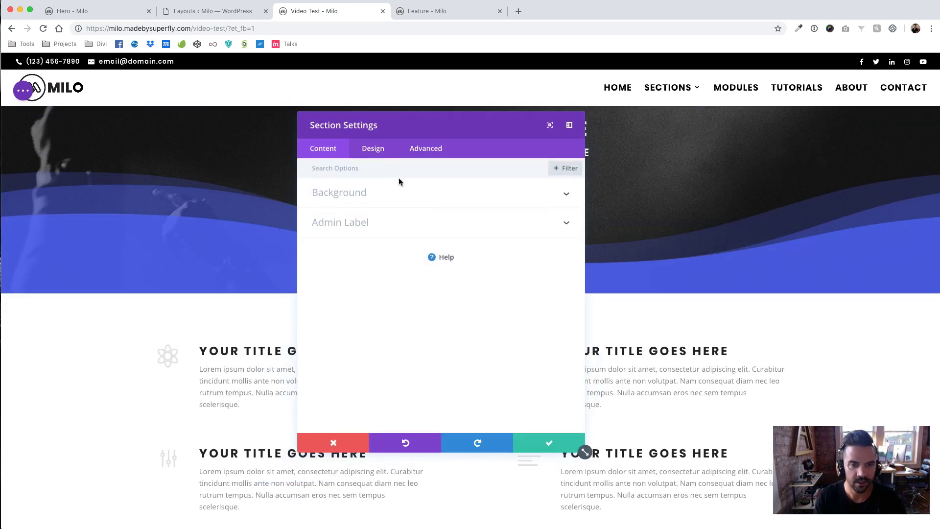
click(376, 148)
click(346, 253)
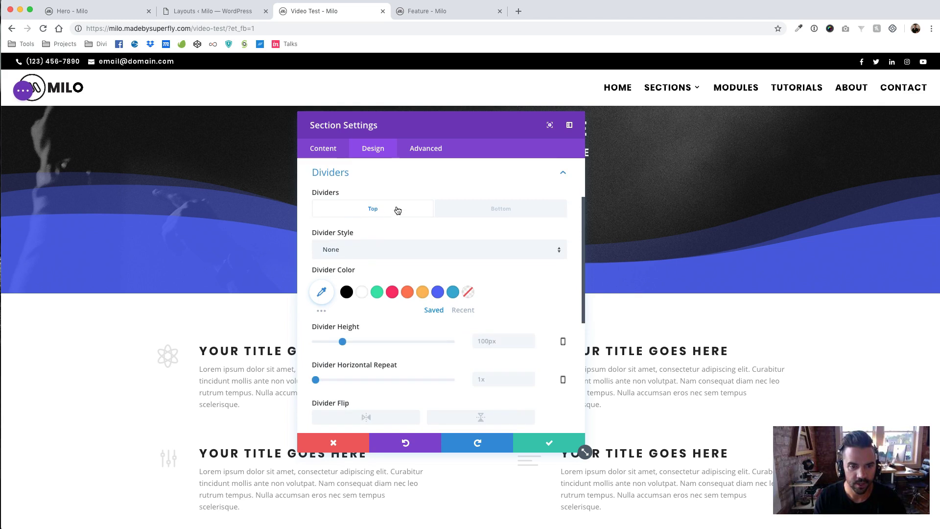
click(400, 256)
scroll(419, 399, down, 5)
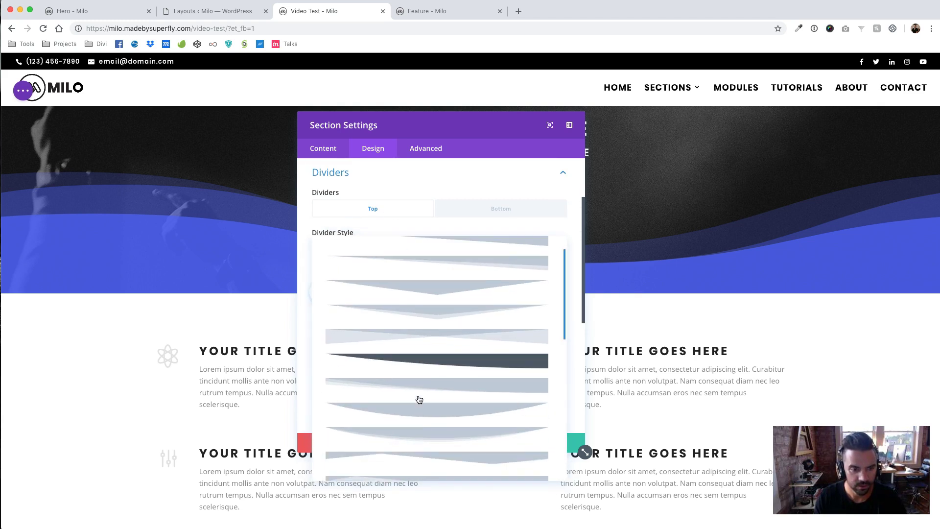
click(419, 399)
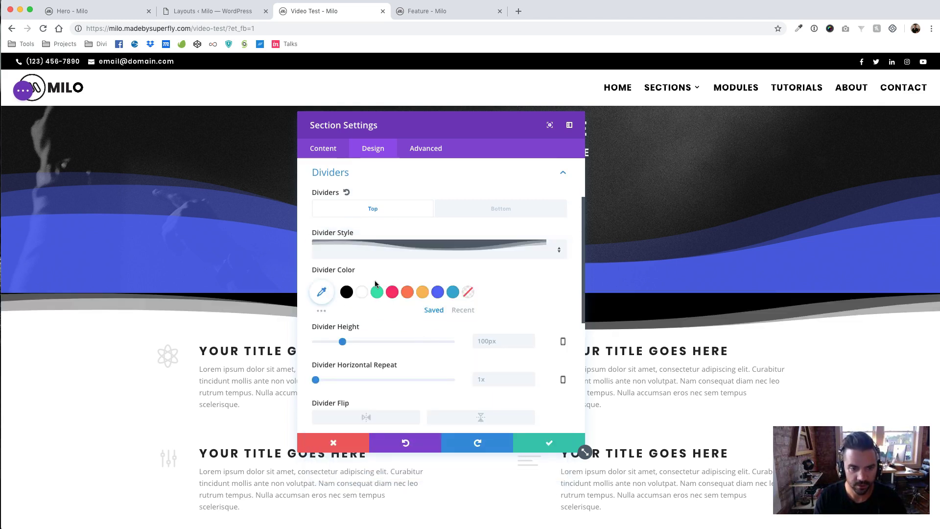
click(437, 292)
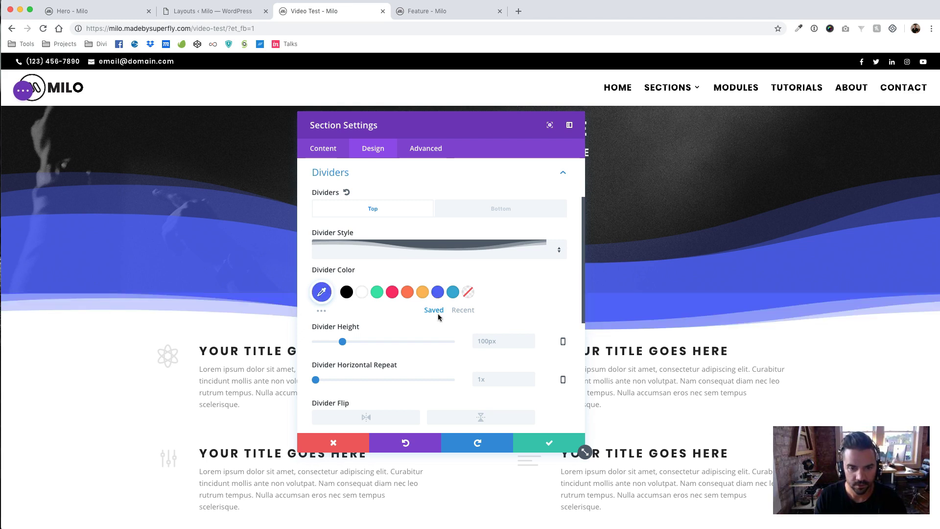
click(323, 291)
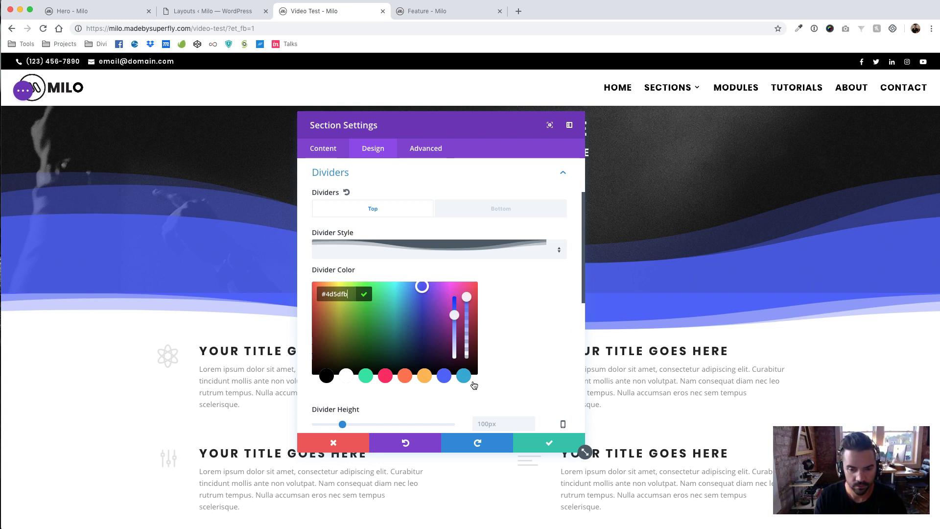
Try a single-wave style for the icon section's top divider, and restore the layered wave style.
click(429, 250)
scroll(428, 367, down, 3)
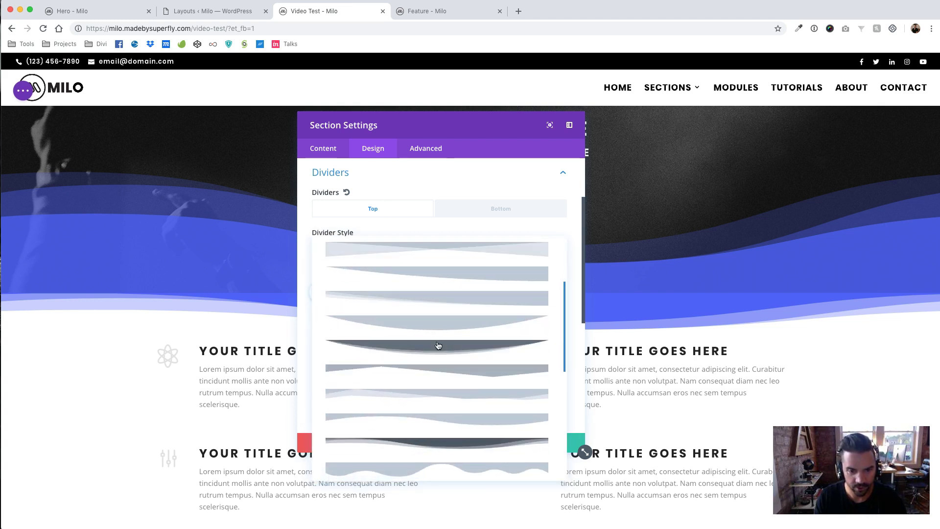
click(455, 418)
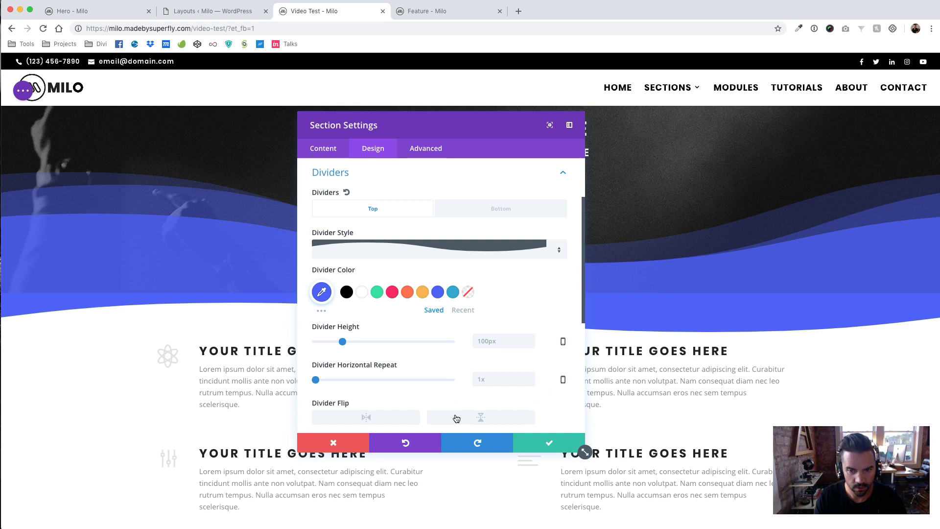
click(427, 257)
scroll(465, 421, down, 4)
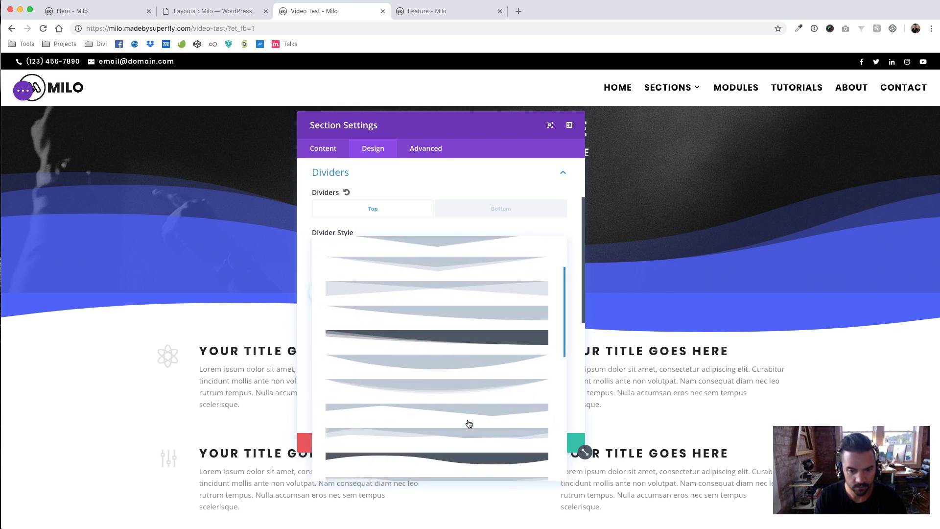
scroll(479, 309, up, 1)
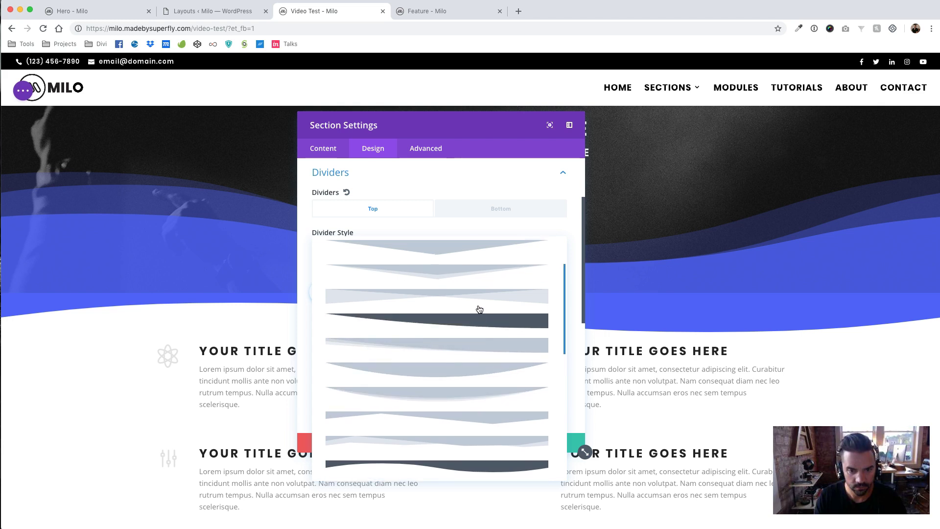
click(460, 367)
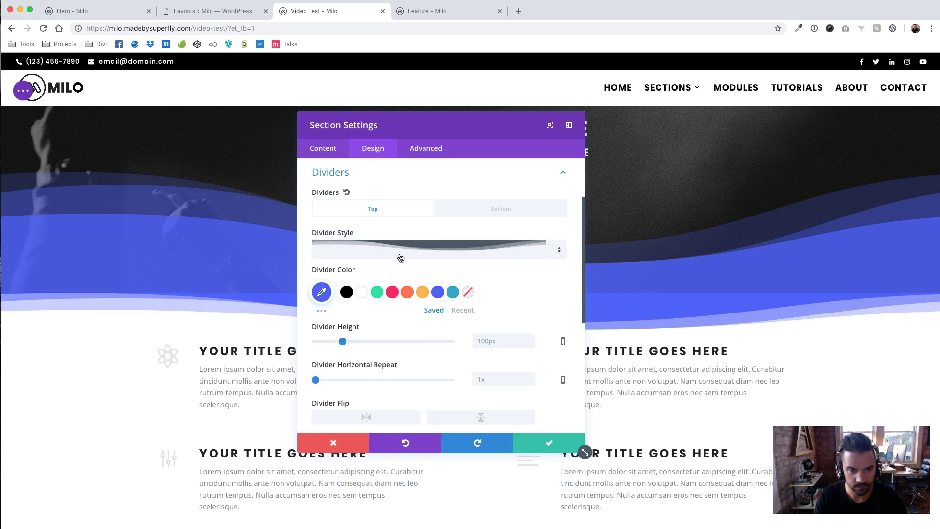
Try a horizontal flip and the On Top Of Section Content arrangement on the top divider, and revert both.
scroll(385, 275, up, 2)
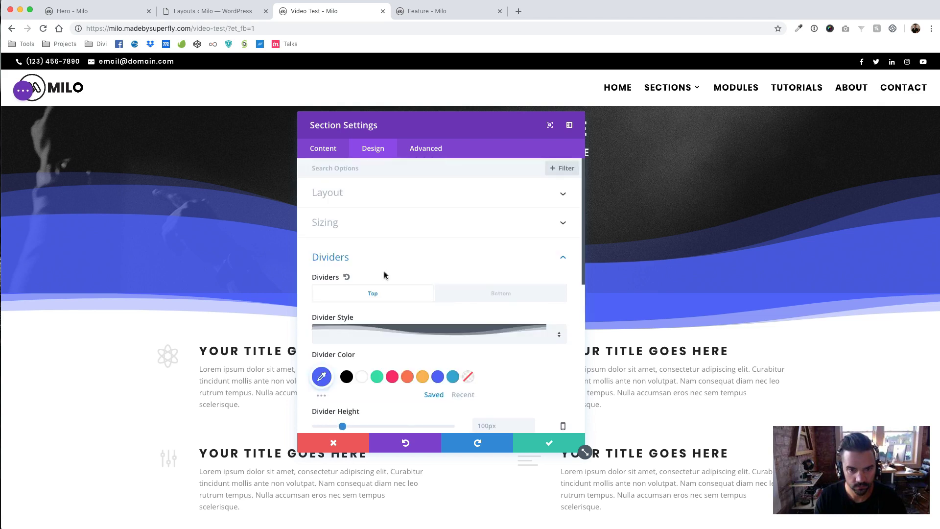
scroll(384, 274, down, 4)
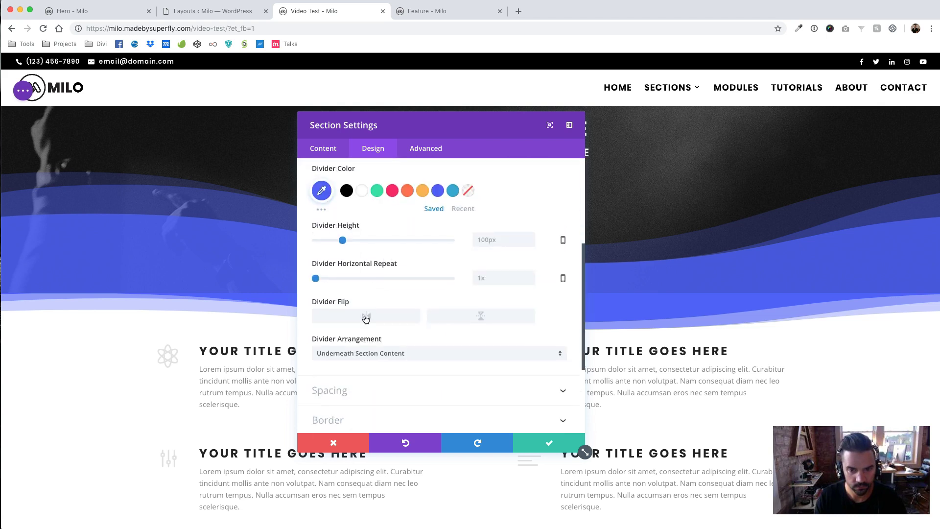
click(365, 317)
click(365, 318)
click(371, 352)
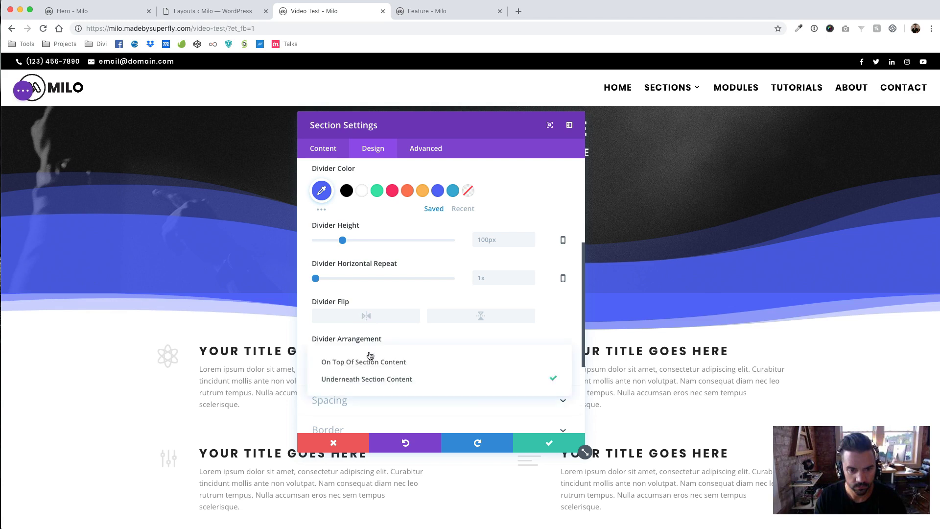
click(372, 365)
click(374, 350)
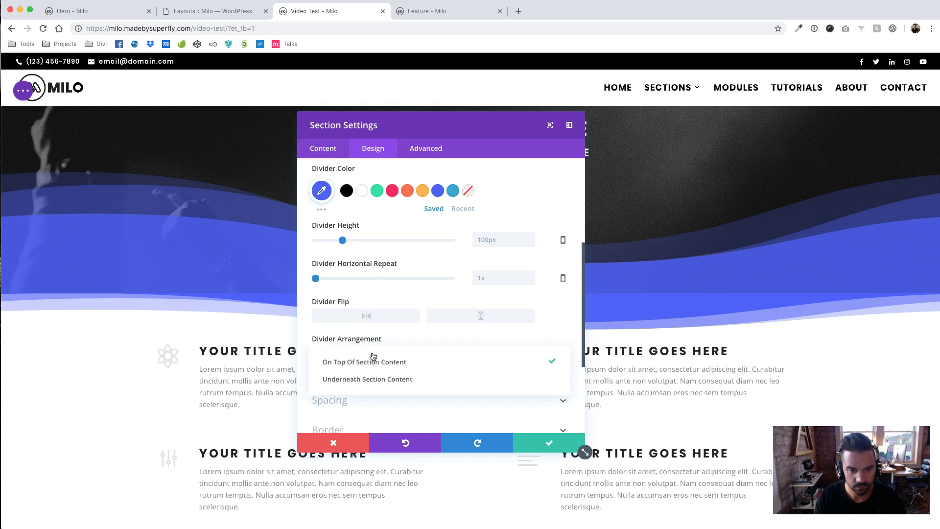
click(369, 378)
click(369, 321)
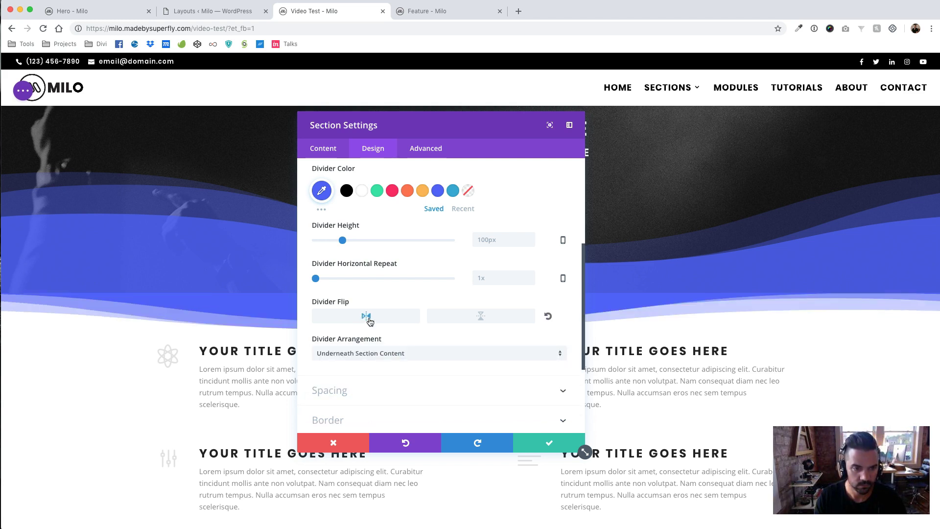
click(370, 320)
Set the top divider color to full opacity and save the icon section's settings.
click(325, 193)
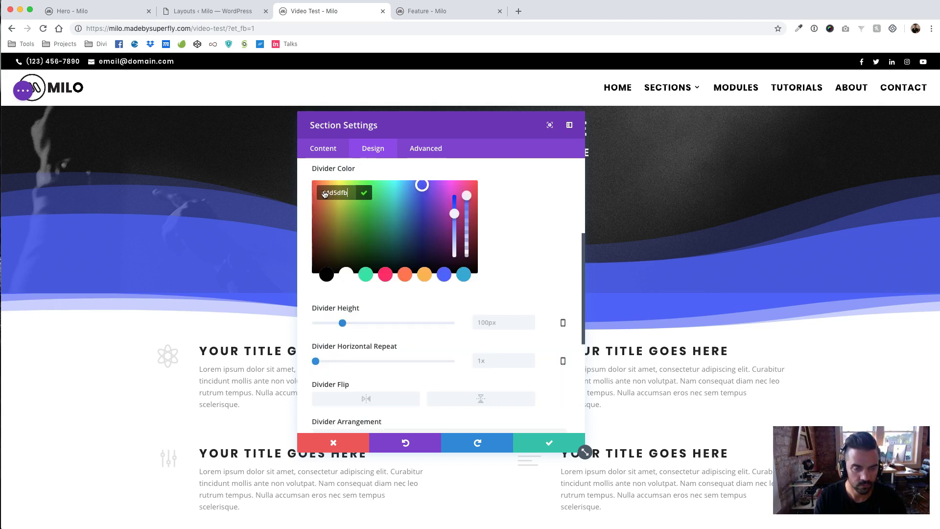
mouse_move(466, 201)
mouse_down()
mouse_move(465, 267)
mouse_move(466, 196)
mouse_up()
click(699, 283)
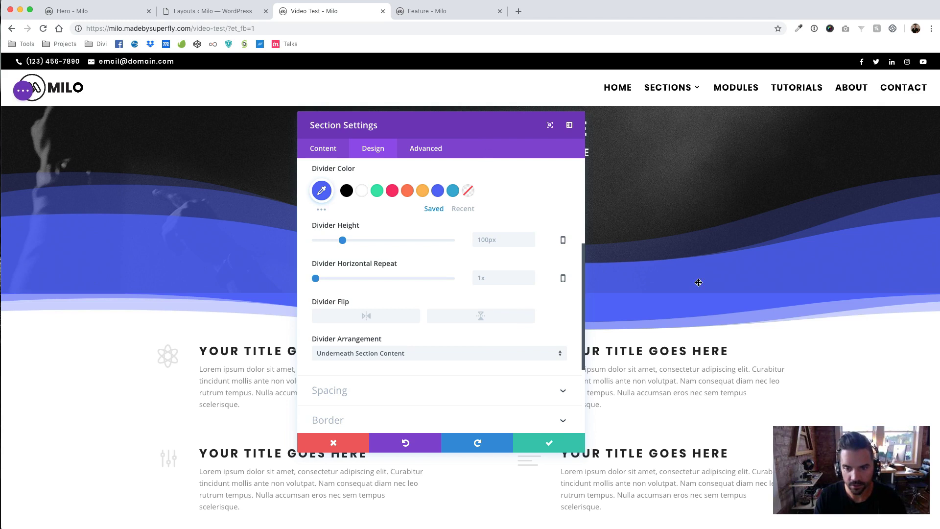
click(539, 450)
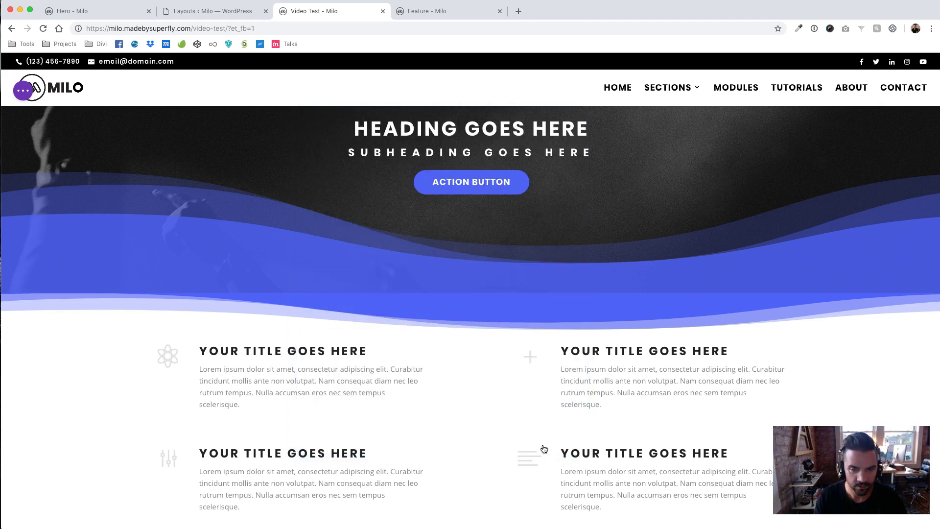
scroll(211, 368, down, 2)
scroll(213, 368, up, 4)
scroll(211, 367, down, 3)
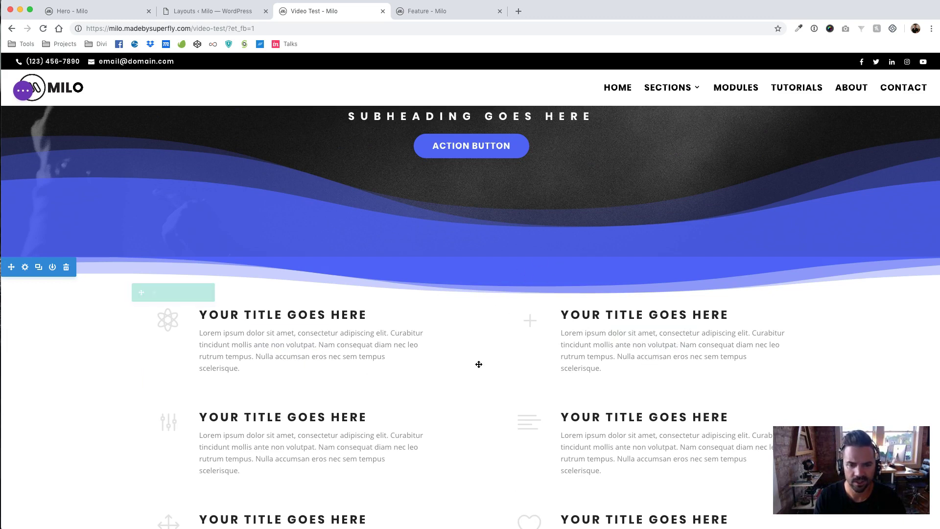
Raise the crowd section's bottom divider color to full opacity and save the section settings.
click(23, 93)
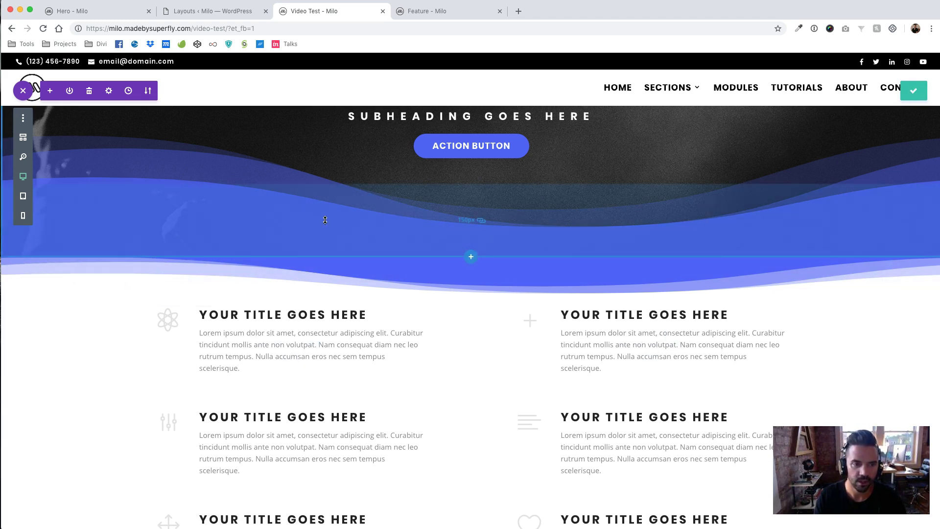
scroll(375, 238, up, 4)
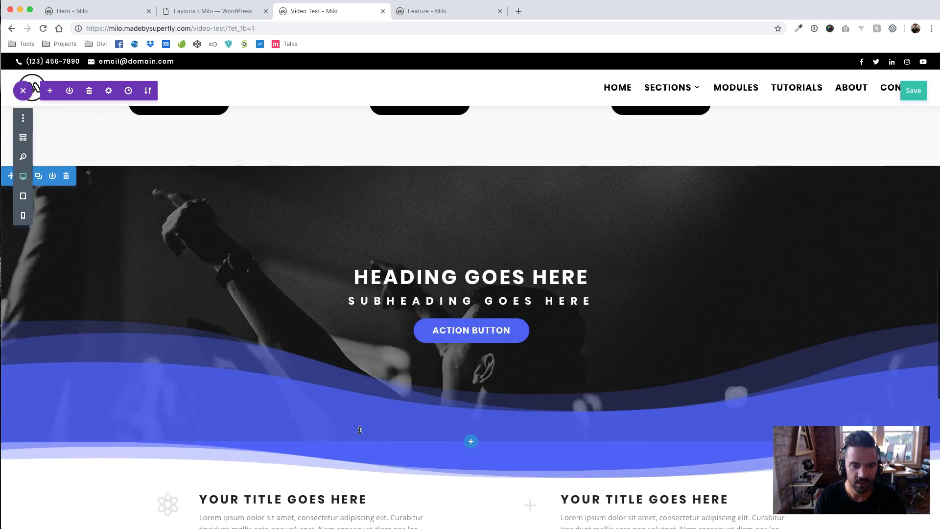
scroll(94, 265, up, 2)
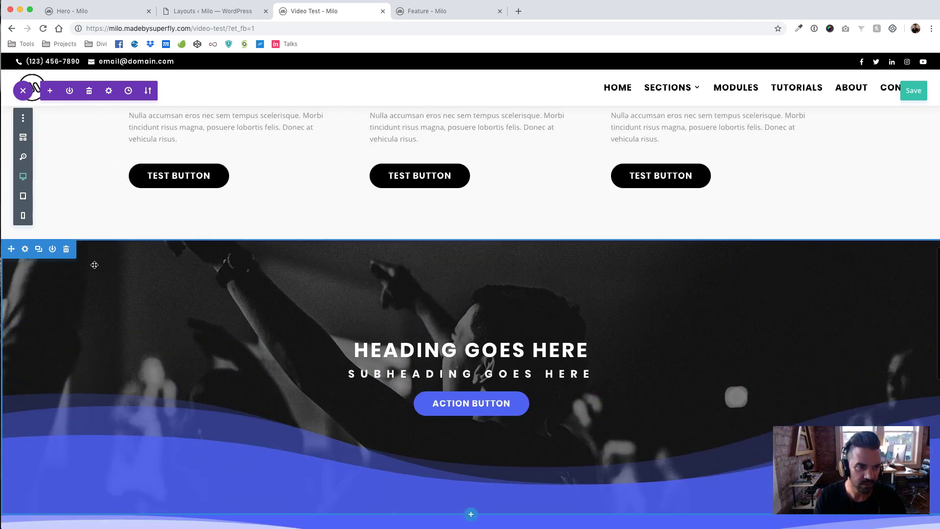
click(25, 249)
click(374, 149)
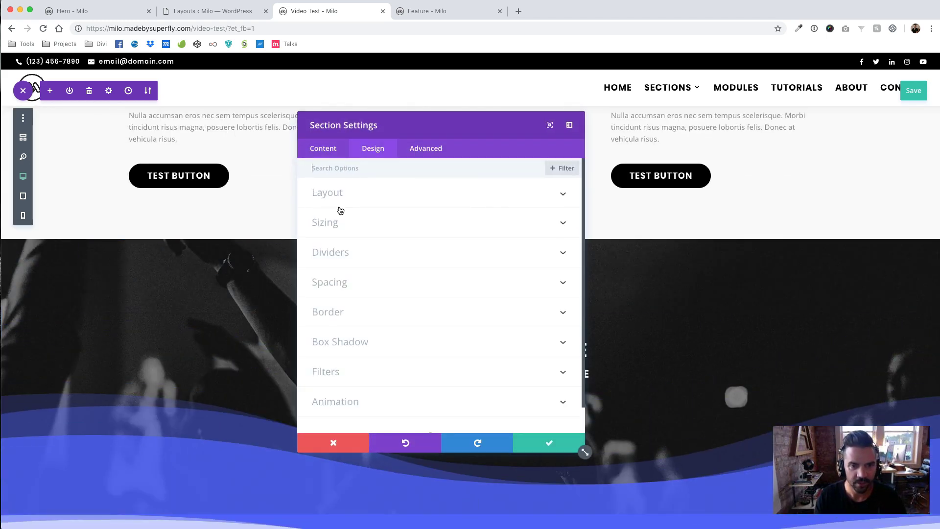
click(339, 251)
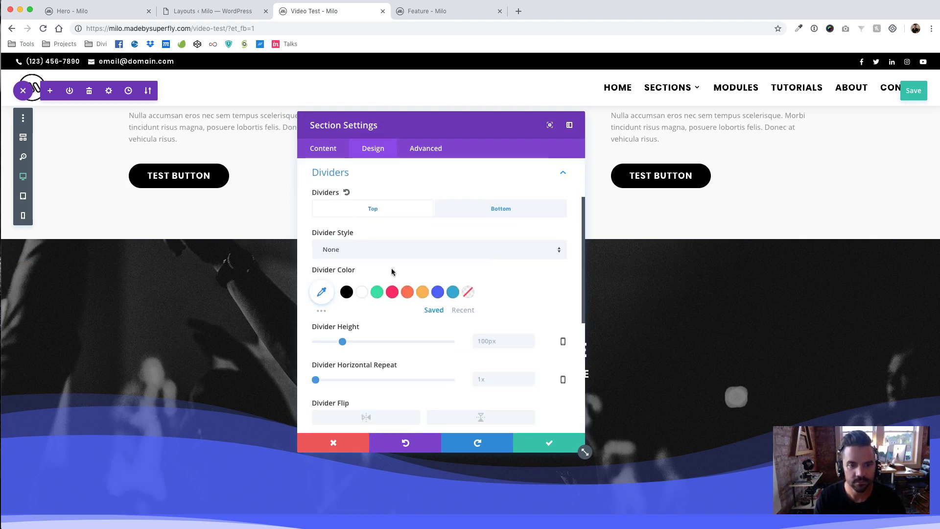
click(472, 212)
click(322, 292)
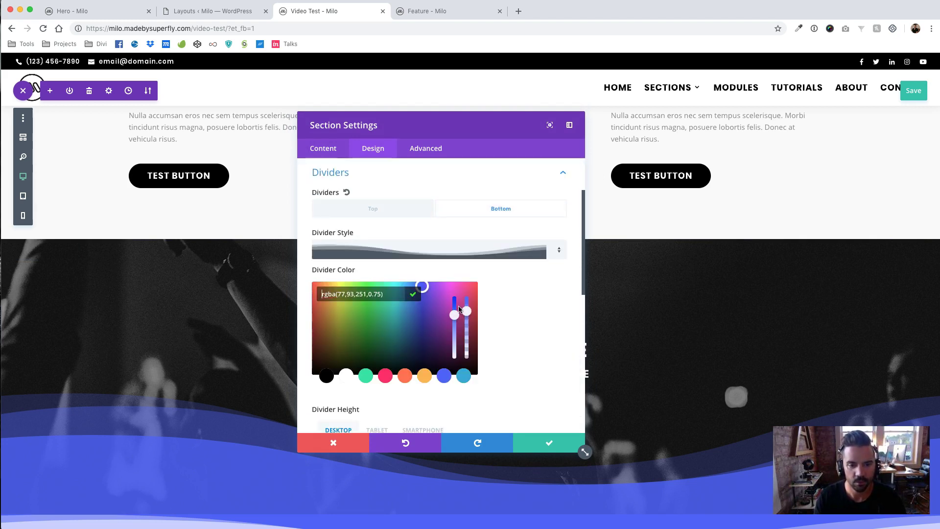
drag(466, 309, 466, 285)
click(543, 450)
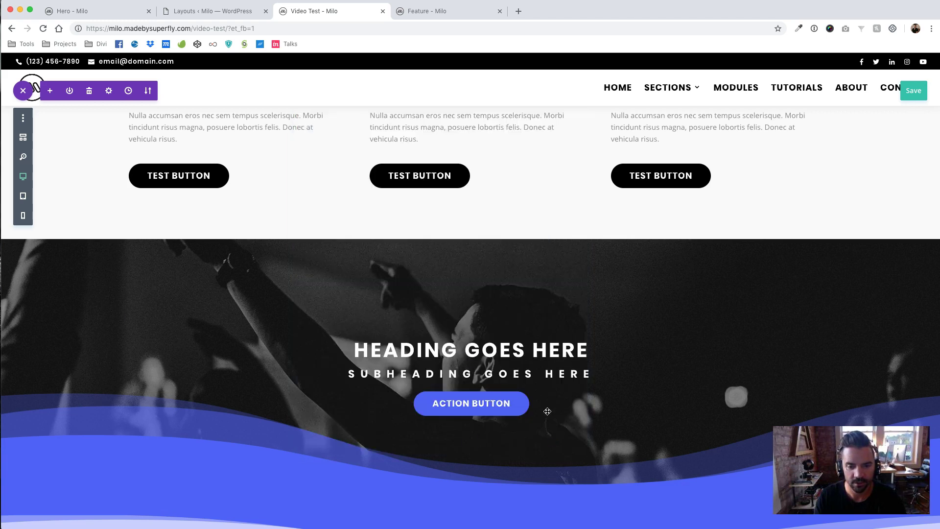
Check the joined blue dividers between the crowd and icon sections, and save the Video Test page.
scroll(382, 217, down, 3)
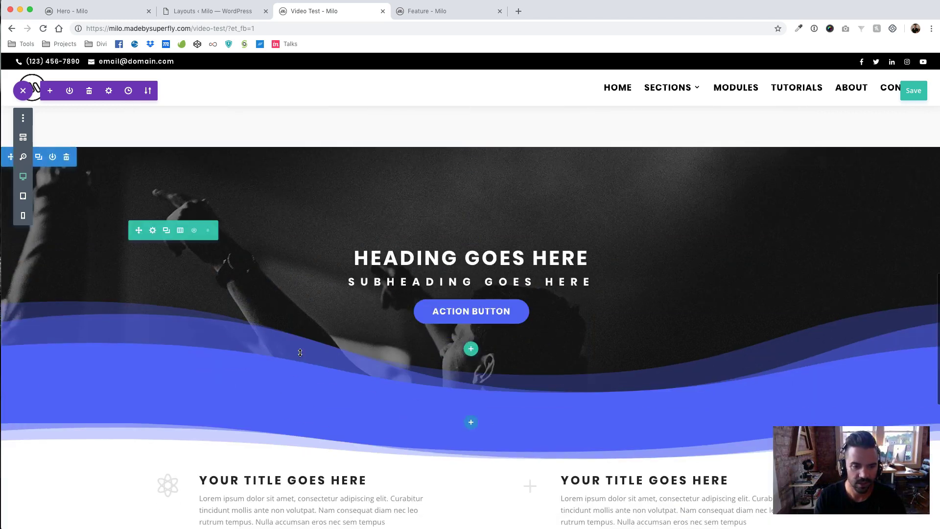
scroll(464, 360, down, 3)
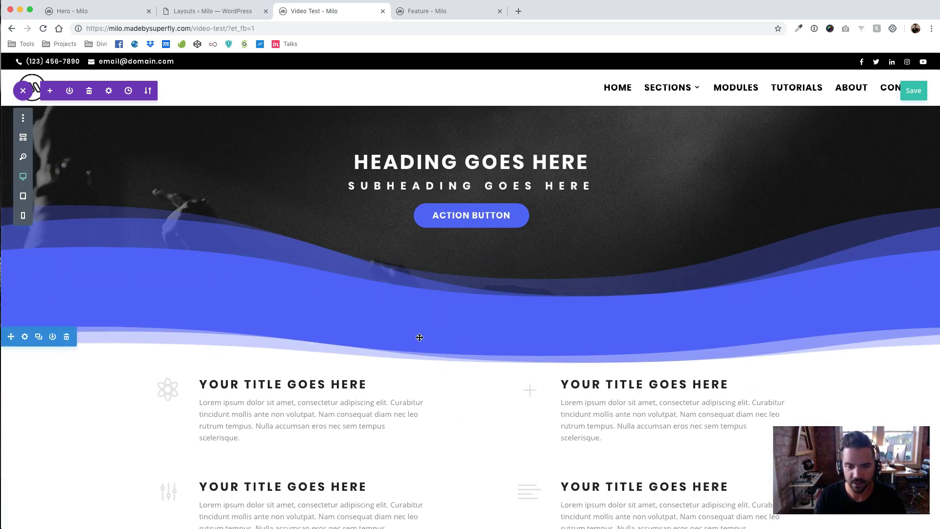
click(916, 91)
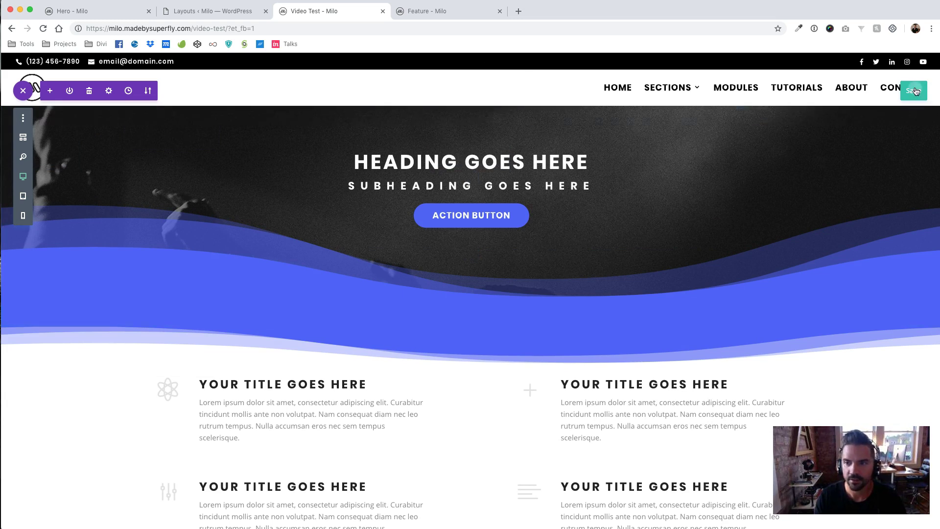
Open the Video Test page in a new tab without the ?et_fb=1 parameter, and close the Feature page's tab.
click(321, 27)
key(super+c)
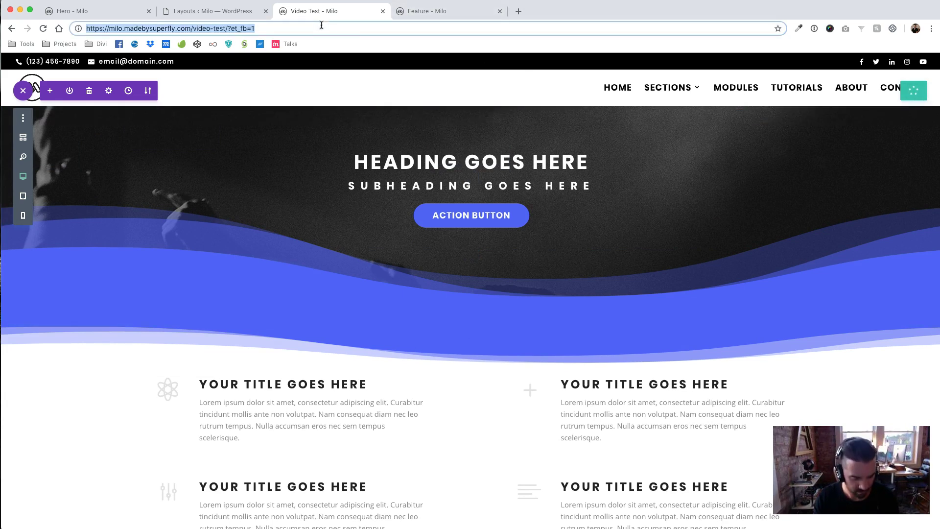
key(super+t)
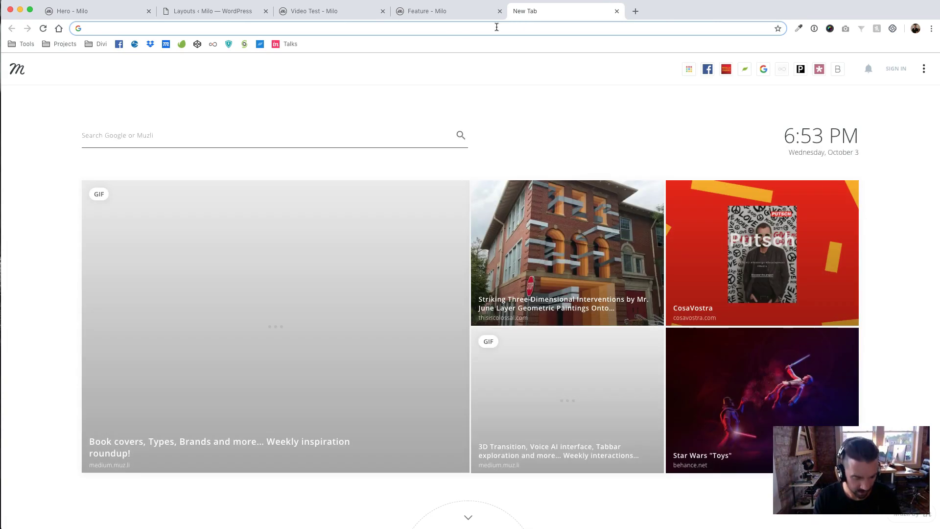
key(super+v)
click(499, 12)
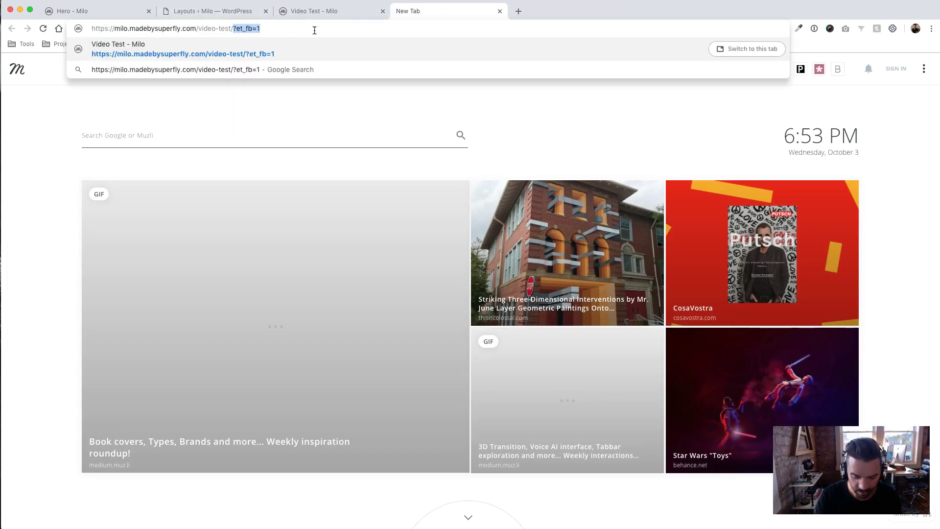
key(BackSpace)
key(Return)
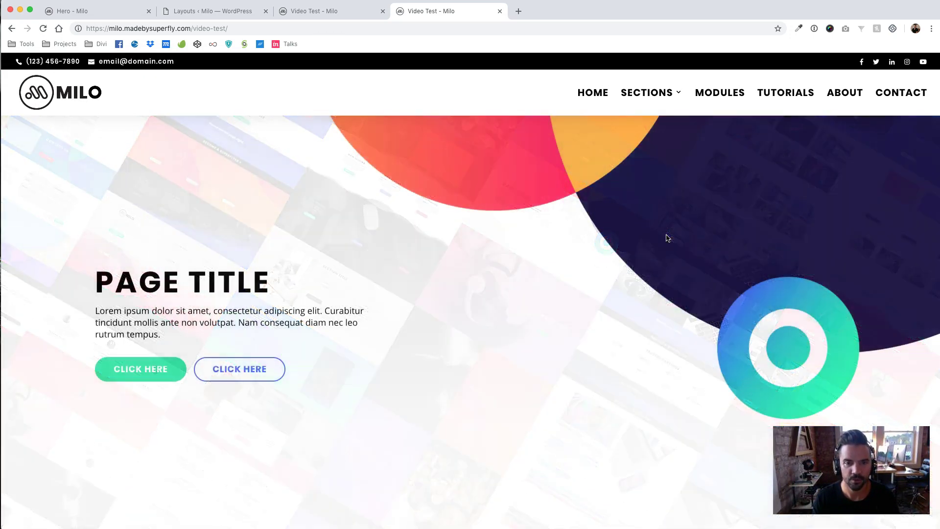
scroll(600, 325, down, 5)
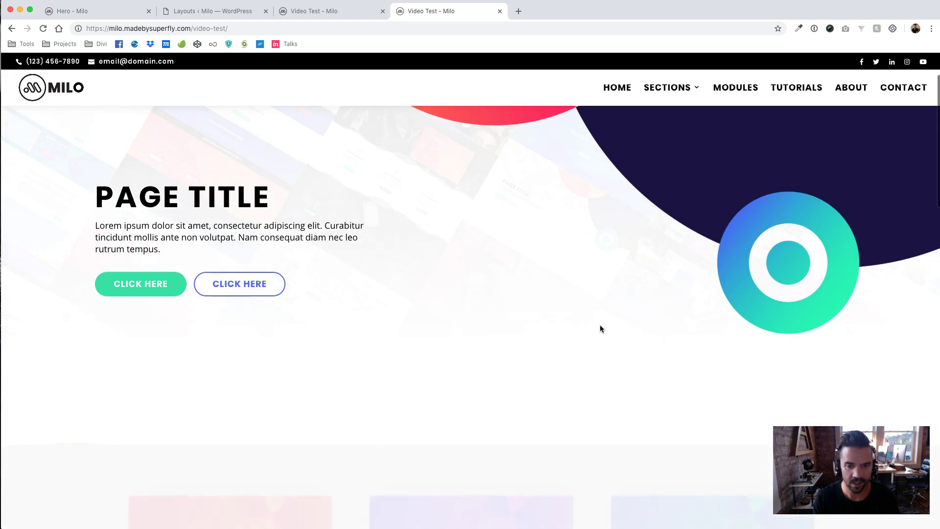
Review the published Video Test page from the hero through the crowd and icon sections down to the footer.
scroll(601, 328, down, 9)
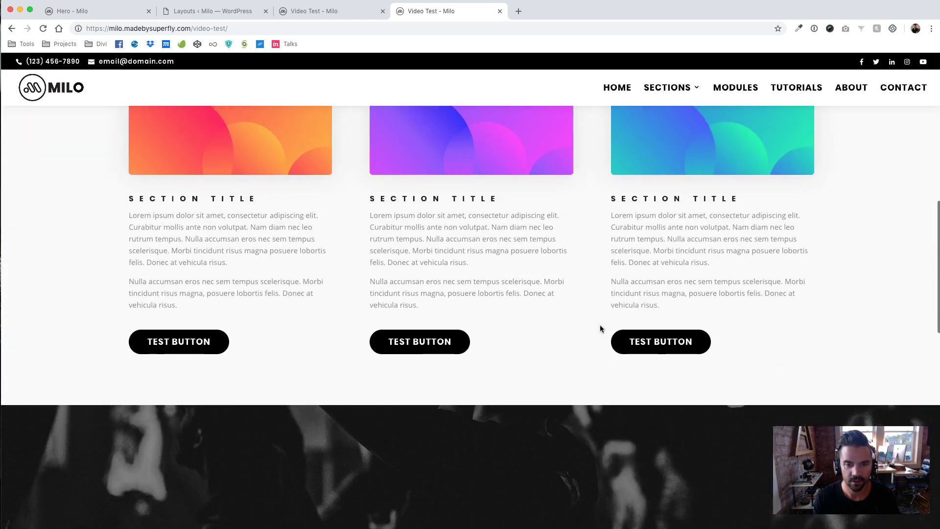
scroll(601, 328, down, 7)
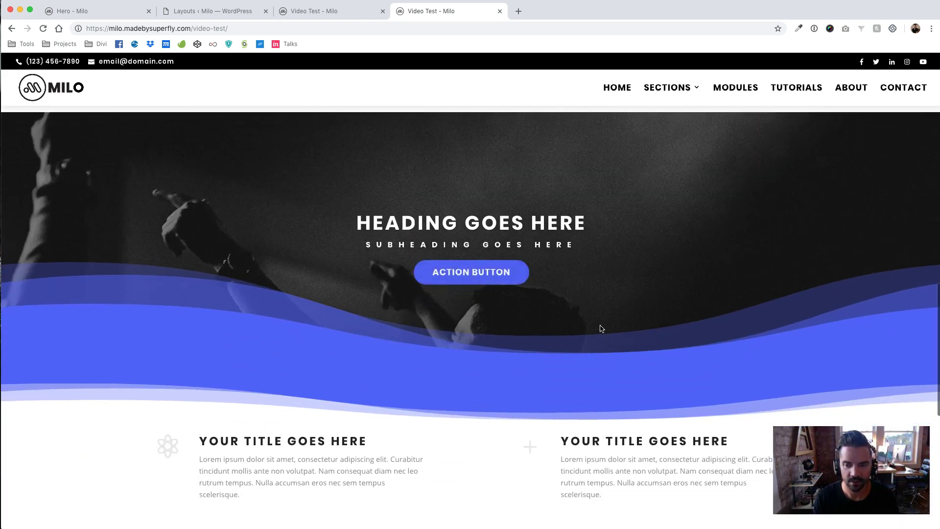
scroll(600, 328, down, 4)
scroll(601, 328, up, 6)
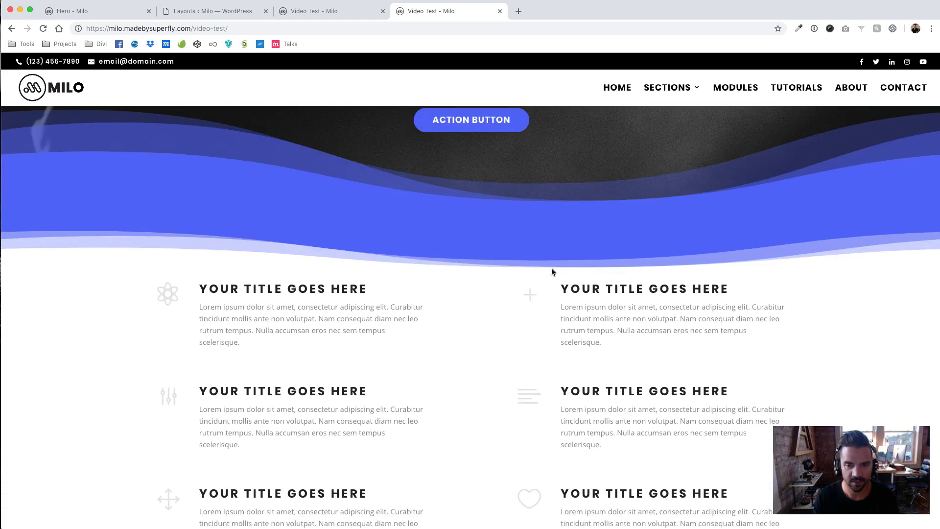
scroll(507, 361, down, 5)
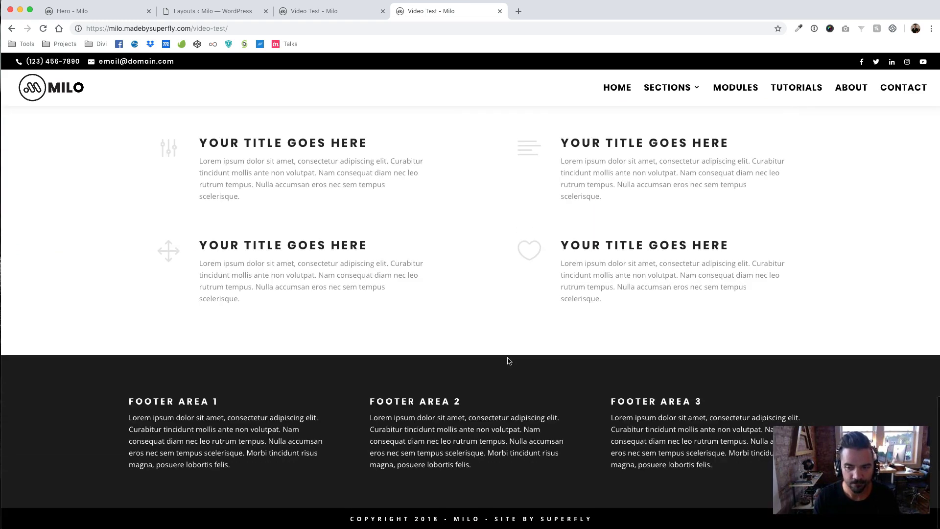
scroll(507, 361, up, 15)
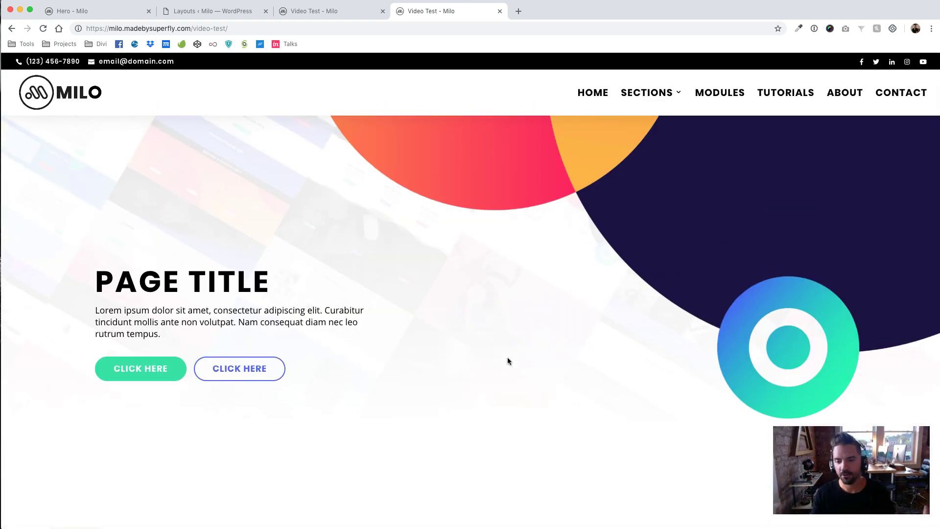
scroll(507, 361, down, 15)
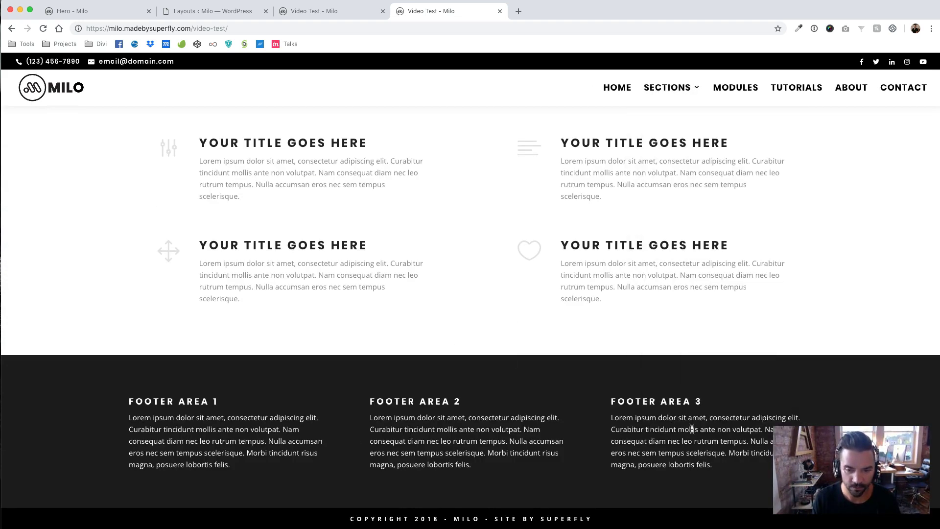
Open the demo's Footer sections page and look through its footer layouts, including how the pink one joins the site footer.
mouse_move(674, 96)
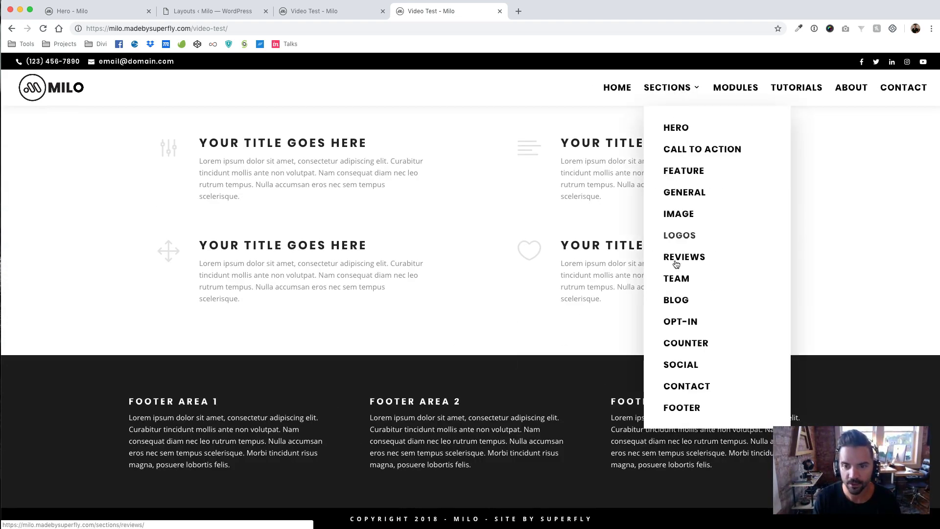
click(675, 406)
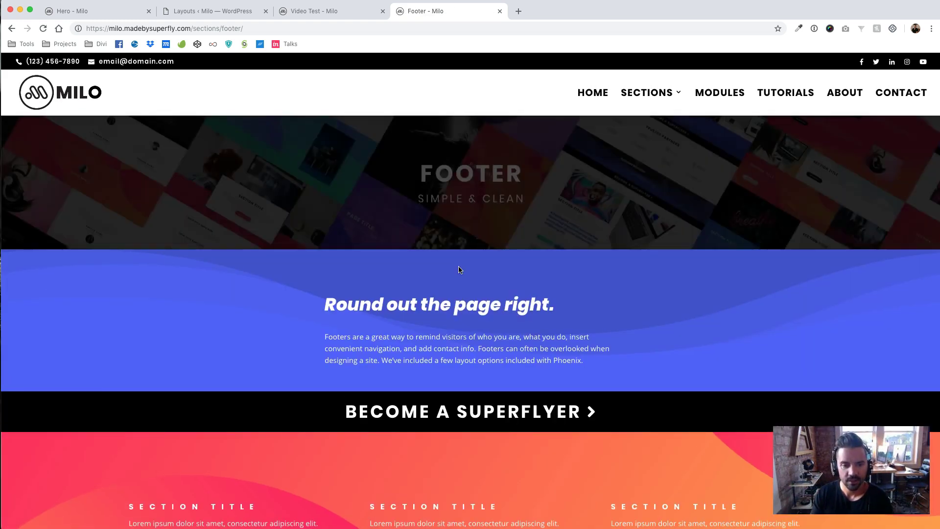
scroll(528, 292, down, 5)
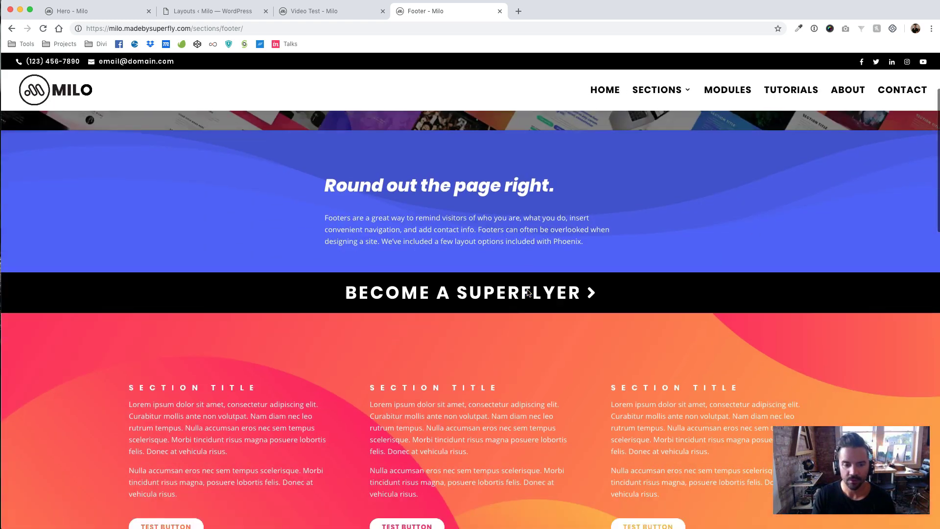
scroll(685, 225, down, 1)
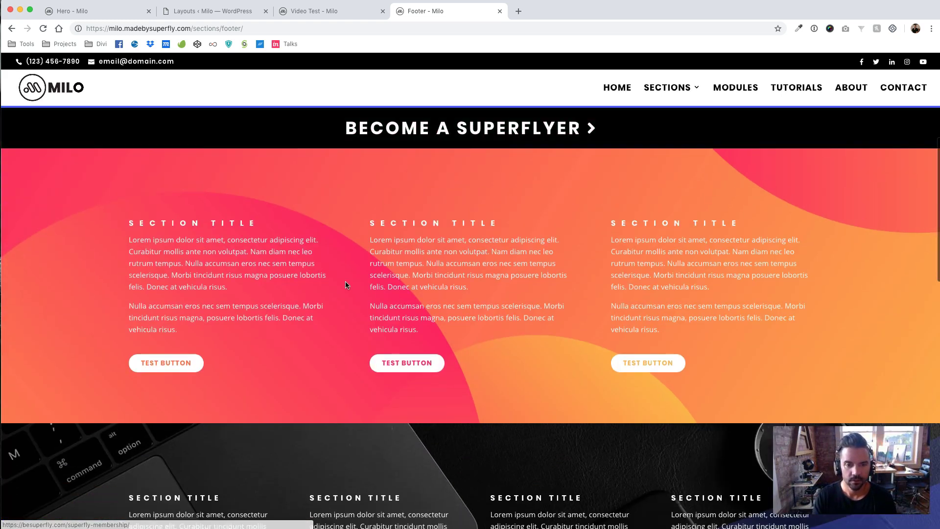
scroll(610, 280, down, 5)
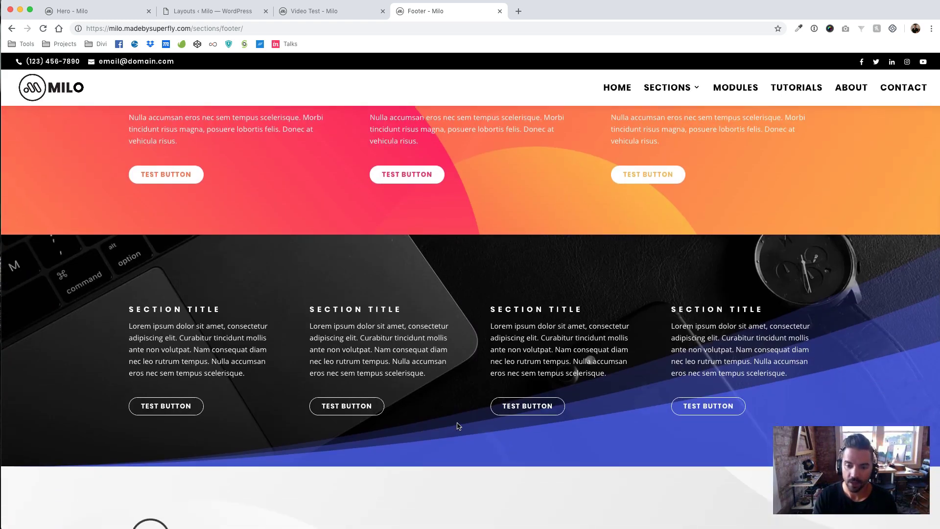
scroll(541, 420, down, 12)
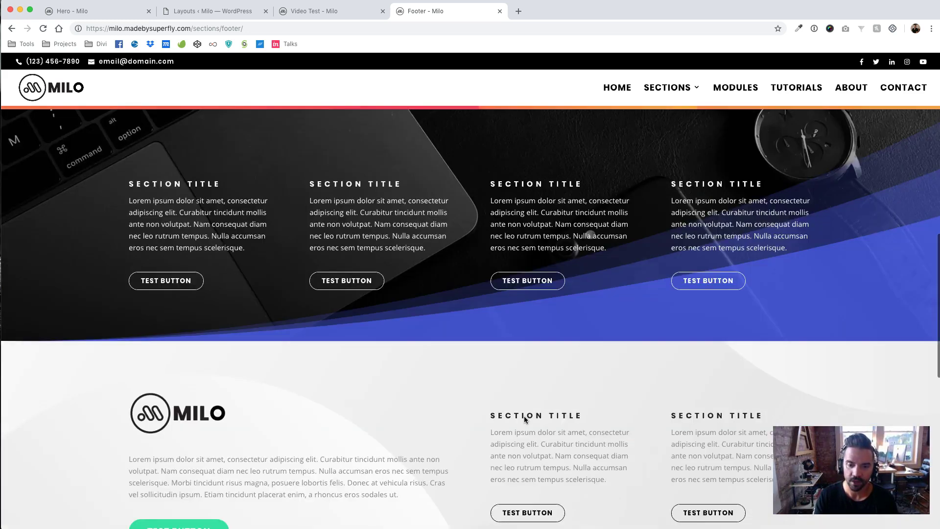
scroll(242, 329, up, 3)
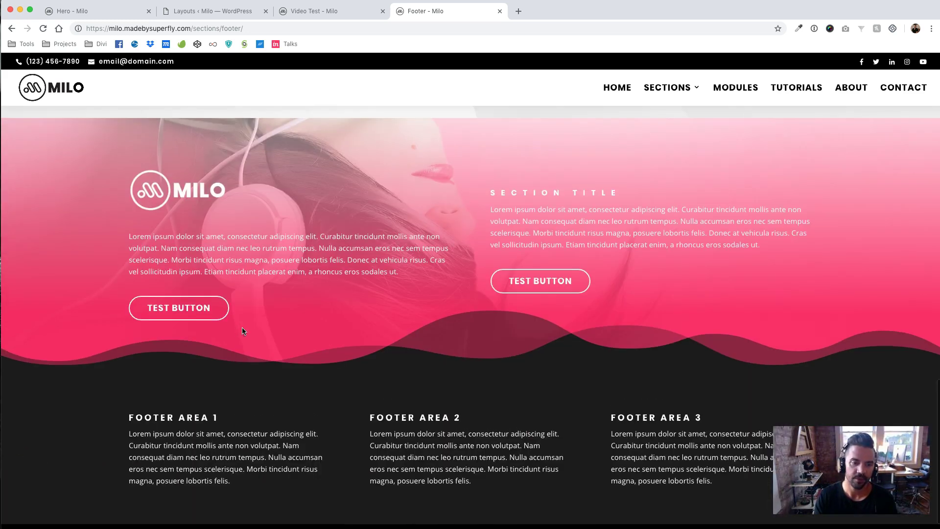
scroll(341, 270, down, 2)
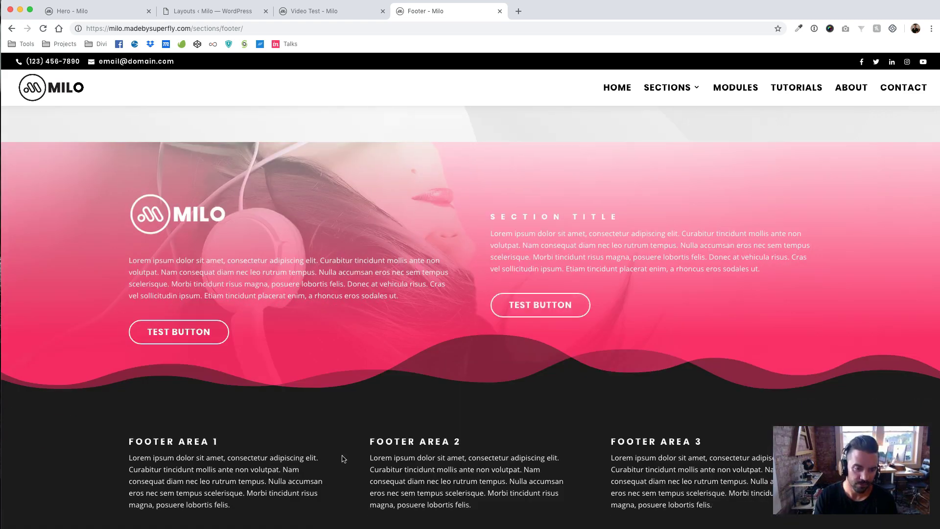
scroll(375, 464, down, 1)
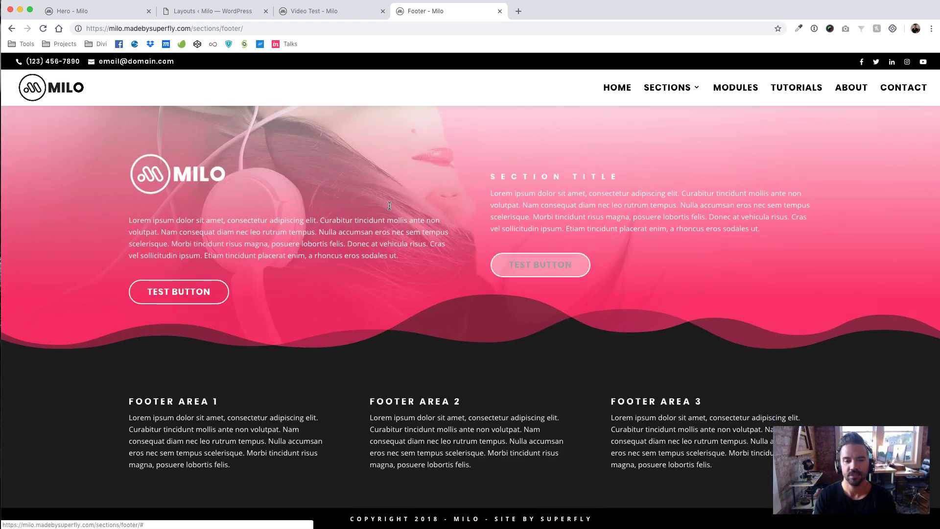
scroll(336, 297, up, 2)
scroll(337, 301, down, 2)
scroll(336, 300, up, 15)
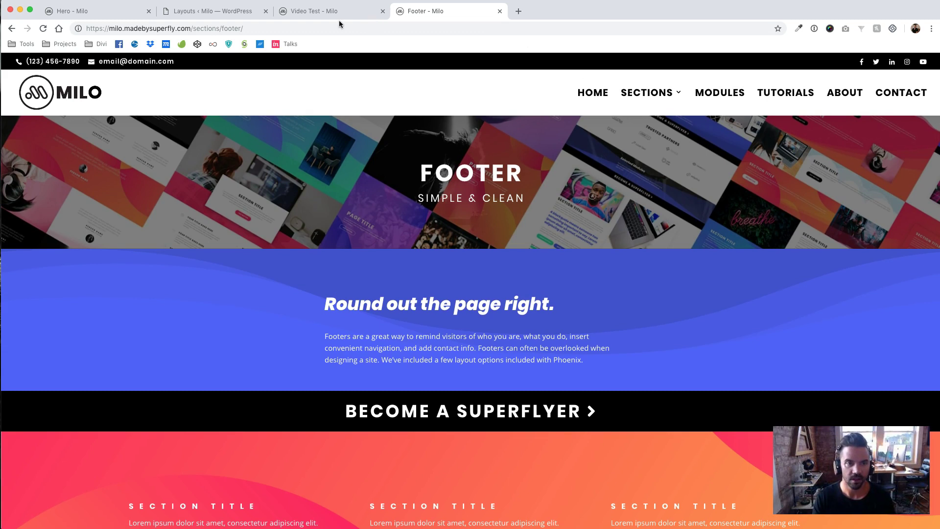
Return to the published Video Test page and examine the transition between the hero and the three-column image section.
click(12, 29)
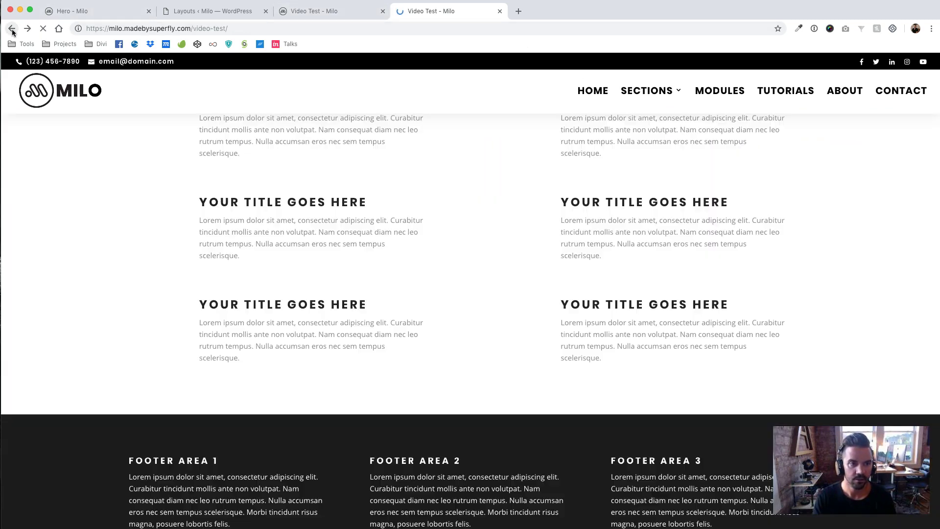
scroll(520, 263, up, 20)
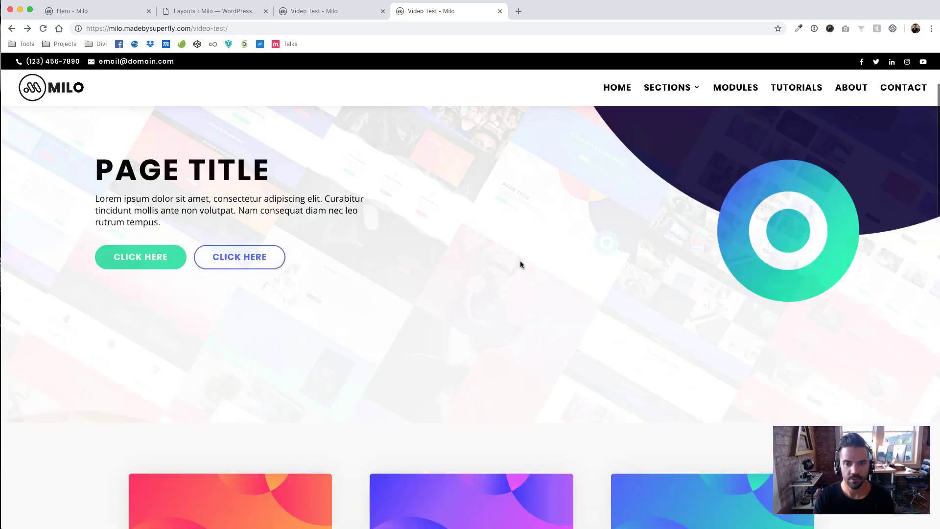
scroll(520, 264, down, 8)
scroll(520, 261, down, 8)
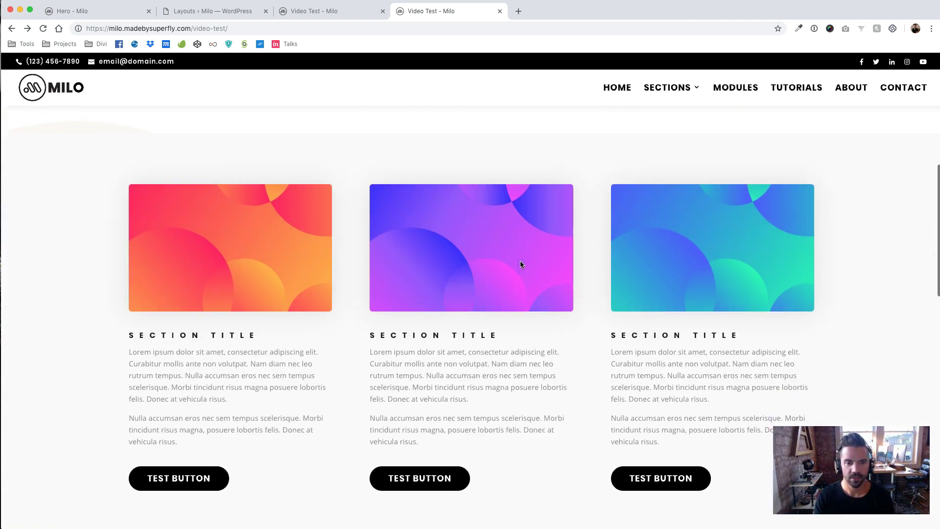
scroll(520, 261, up, 15)
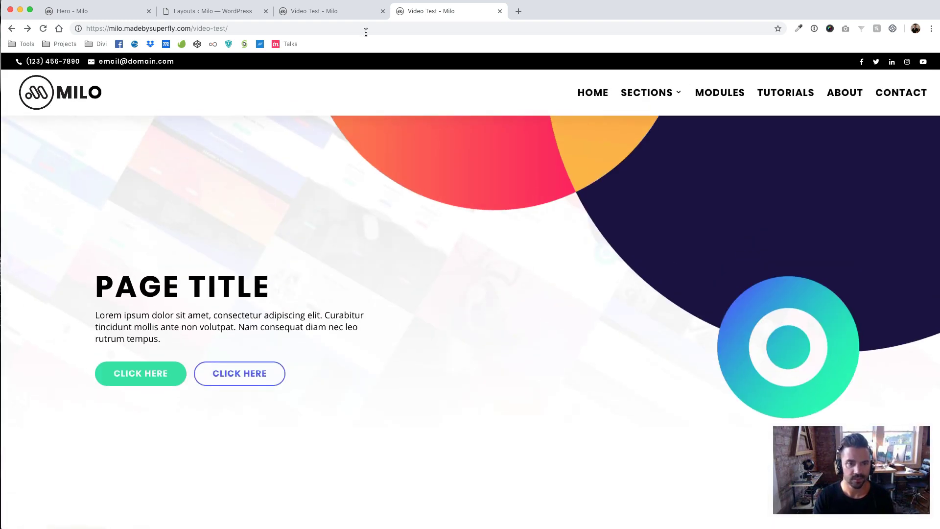
In the Video Test page's builder tab, remove the three-column image section's background color and save the section settings.
click(349, 10)
scroll(392, 294, up, 10)
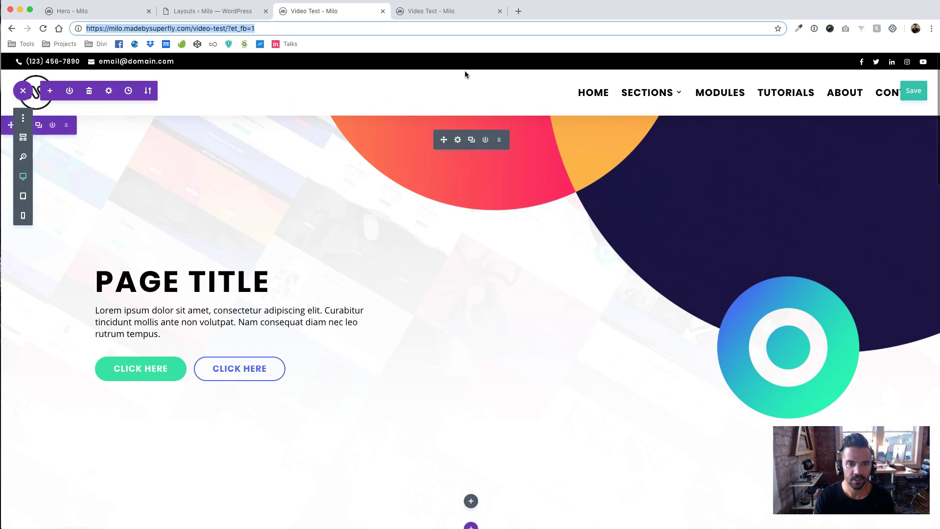
scroll(279, 250, down, 8)
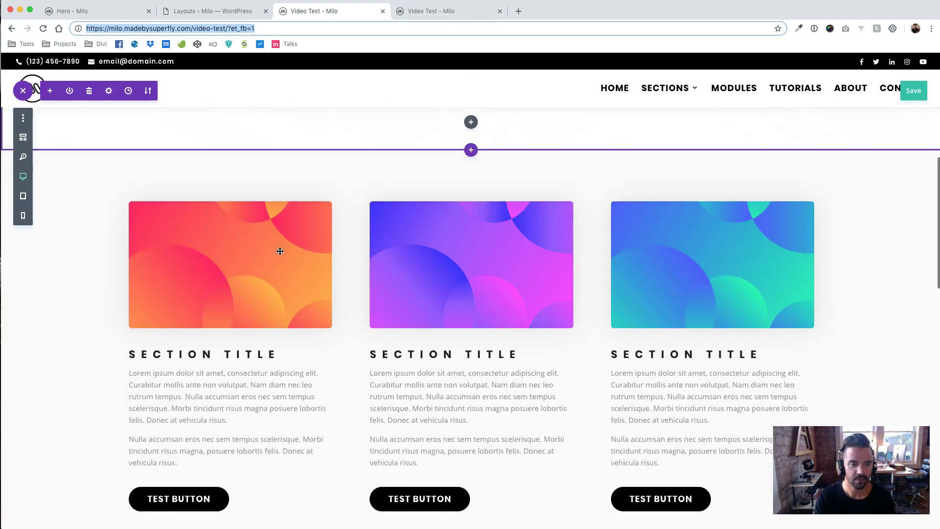
scroll(76, 201, up, 2)
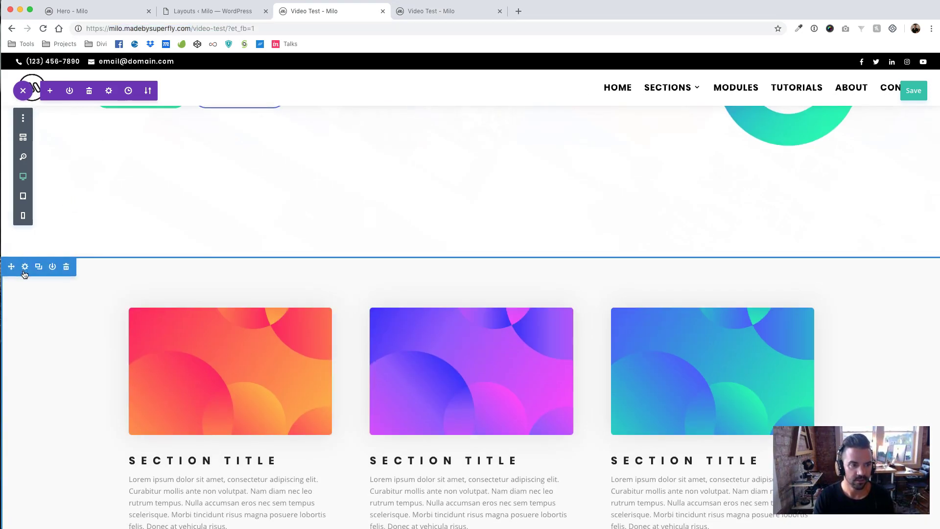
click(25, 262)
click(399, 203)
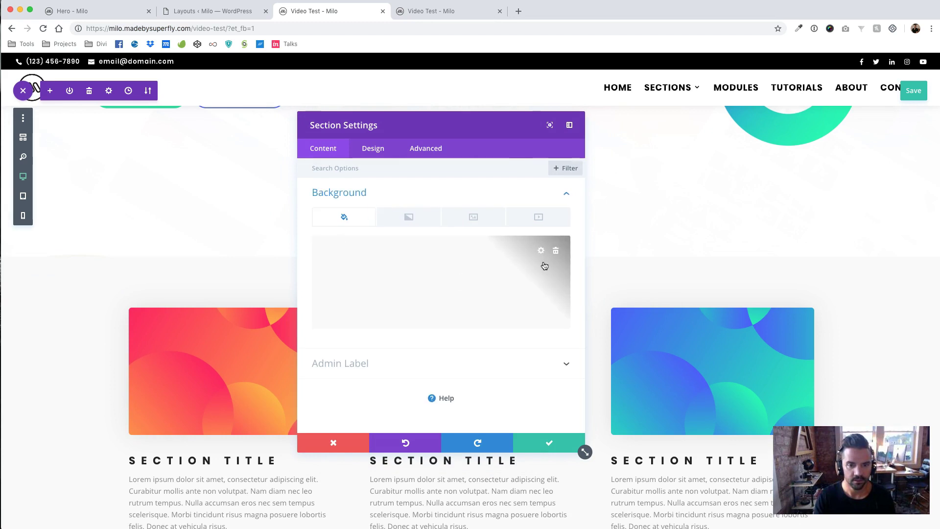
click(556, 252)
click(549, 443)
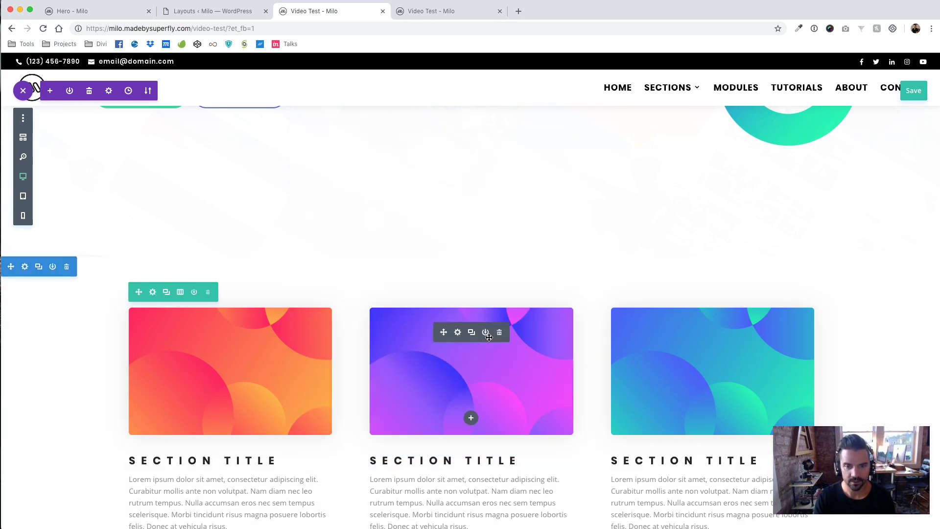
Save the Video Test page, and reload its published version to check the background between the hero and image sections.
scroll(490, 336, up, 3)
scroll(498, 279, up, 3)
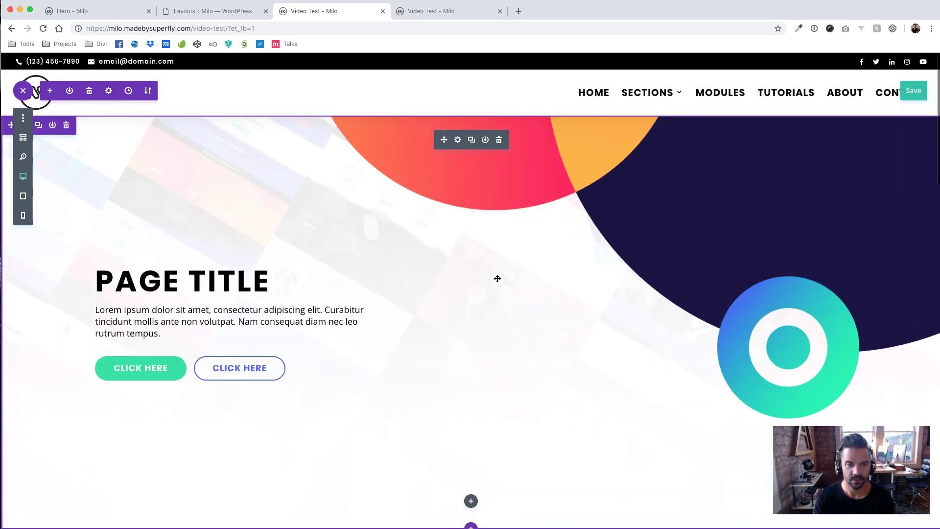
click(913, 94)
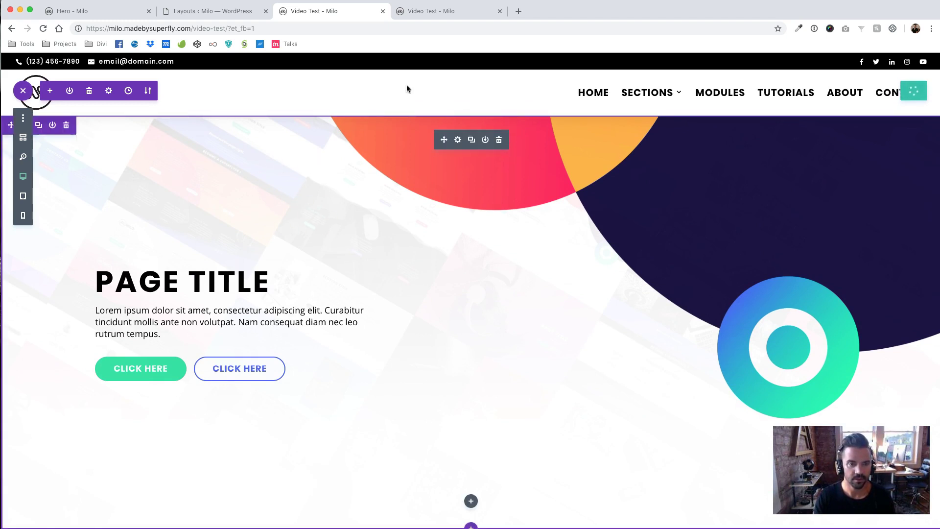
click(430, 11)
key(super+r)
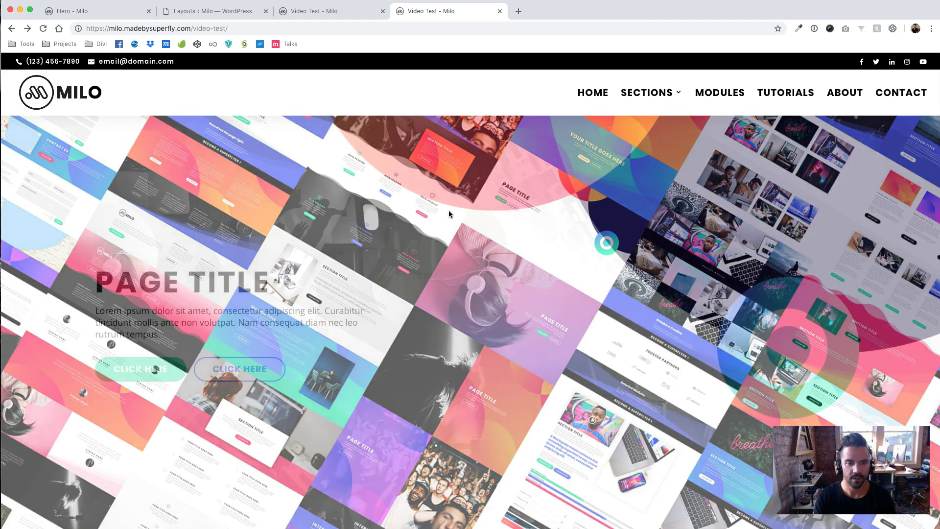
scroll(449, 214, down, 5)
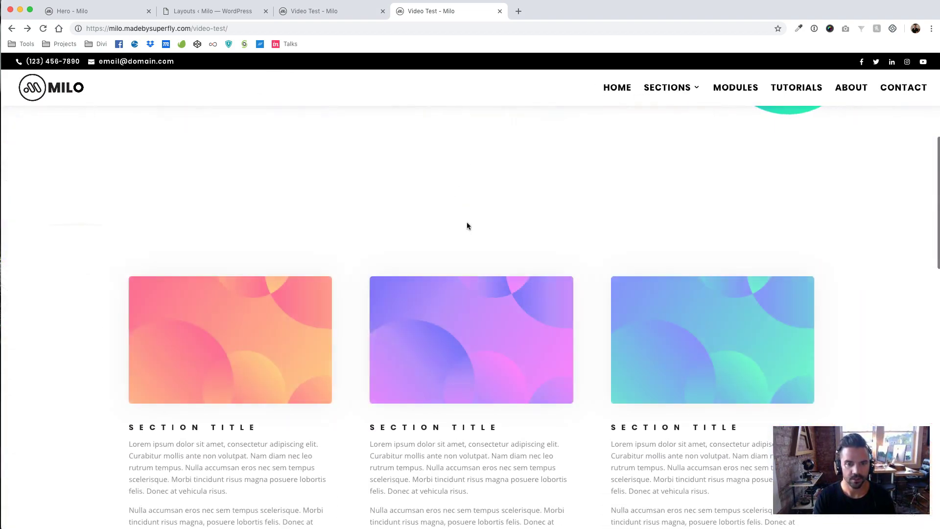
scroll(527, 309, up, 2)
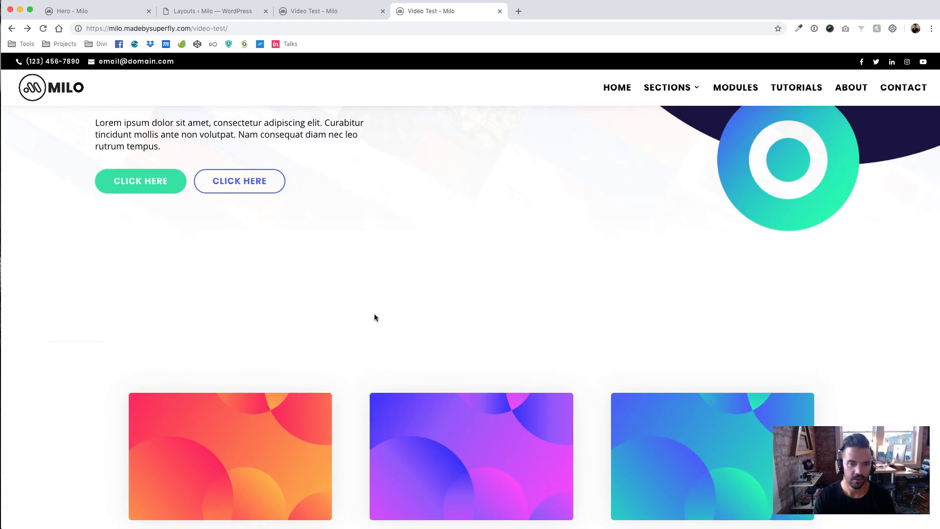
scroll(410, 237, up, 4)
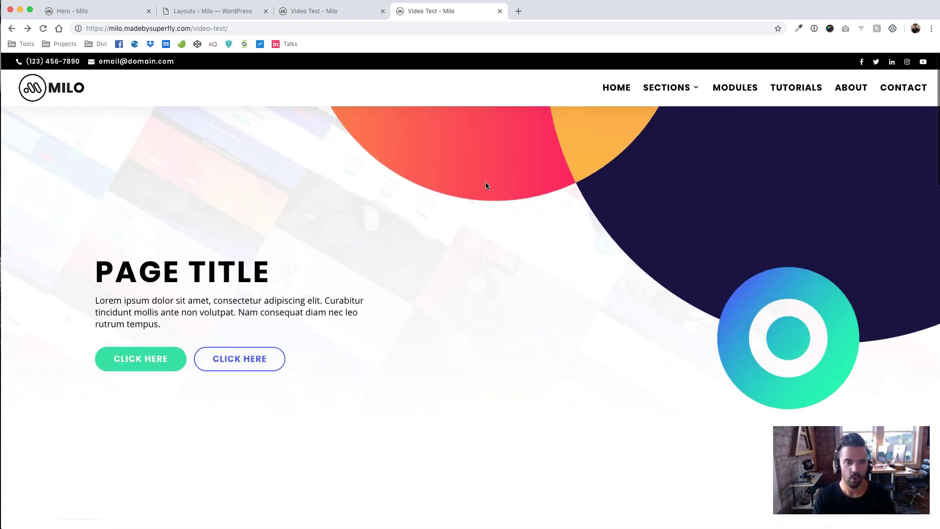
In the Video Test page's builder tab, insert the Hero 1 section from the library between the existing hero and the three-column image section.
click(306, 10)
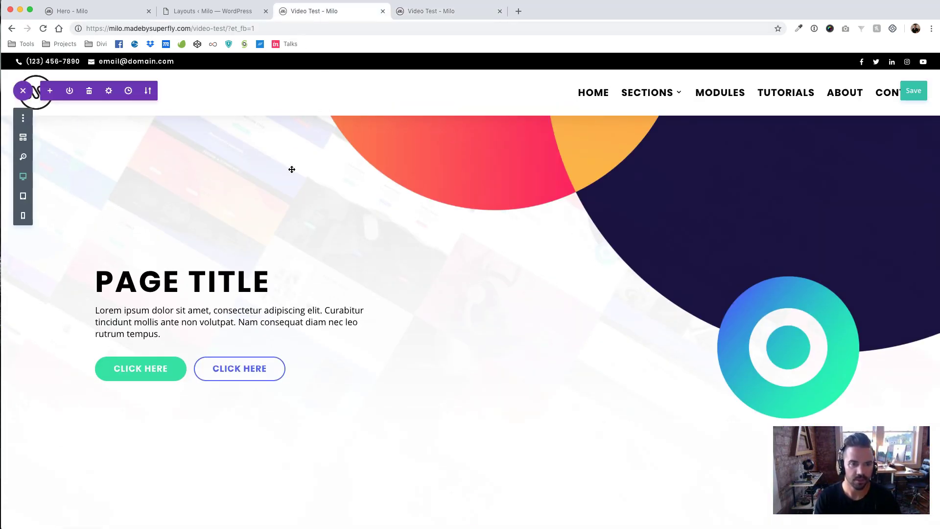
click(23, 91)
scroll(270, 200, down, 4)
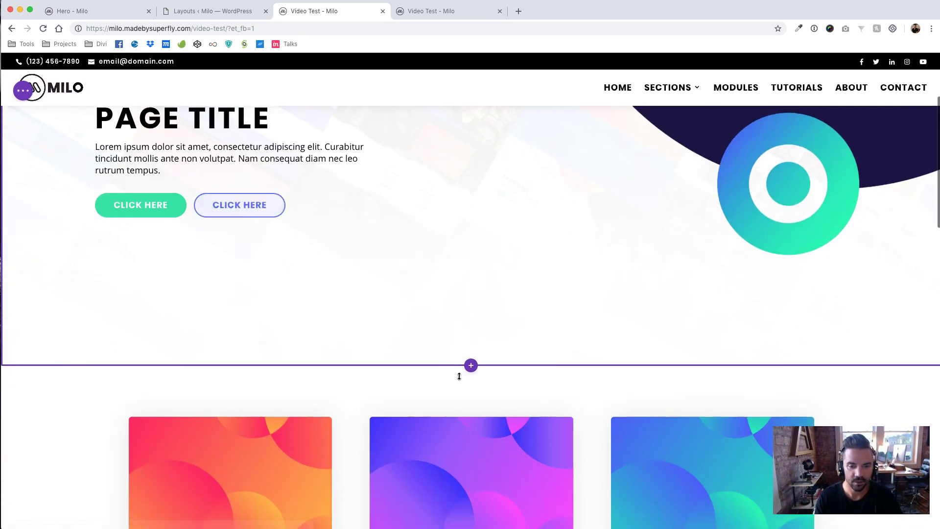
click(471, 365)
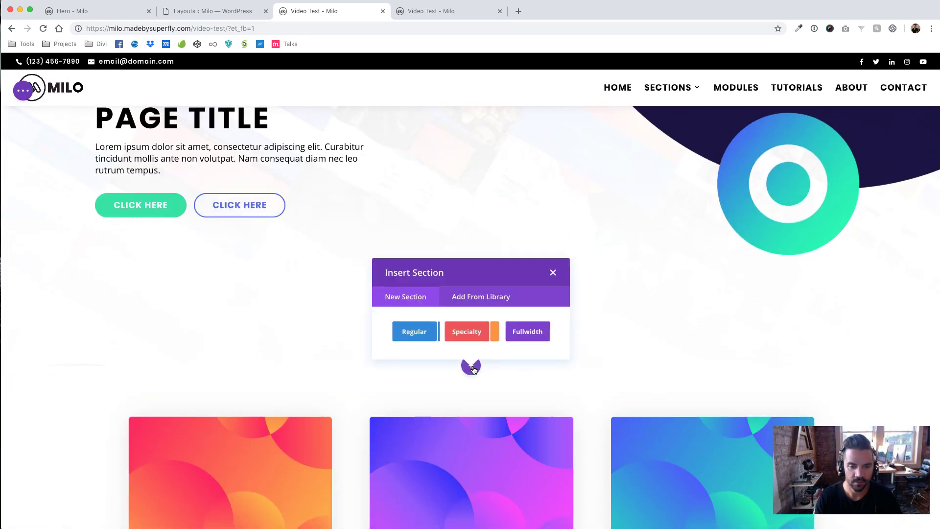
click(499, 303)
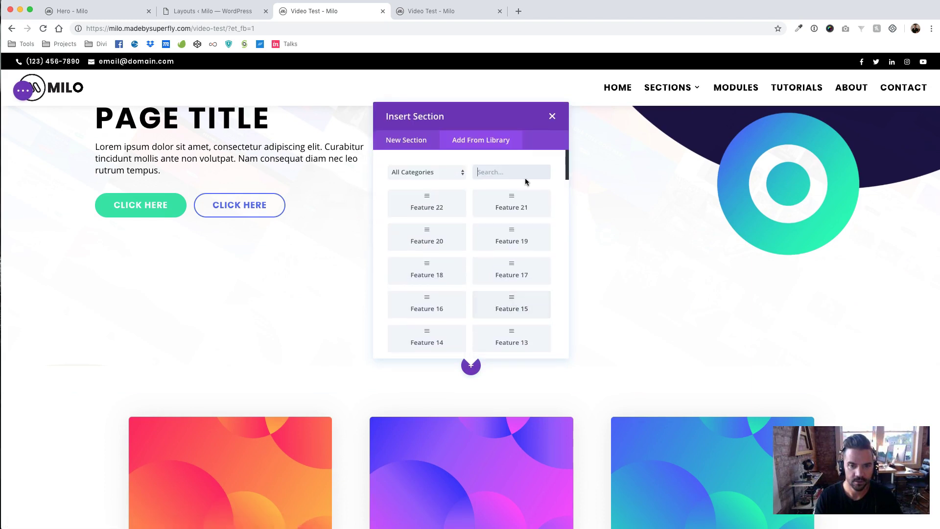
text(hero)
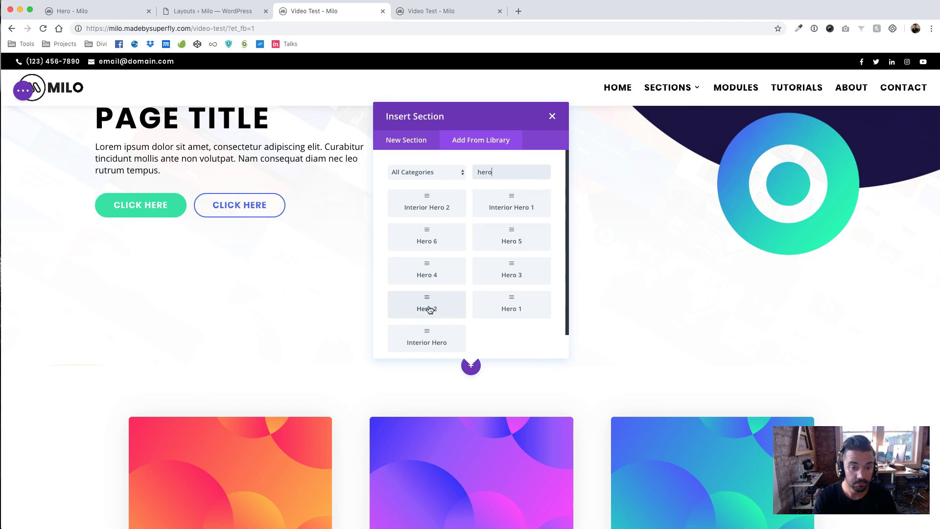
click(509, 306)
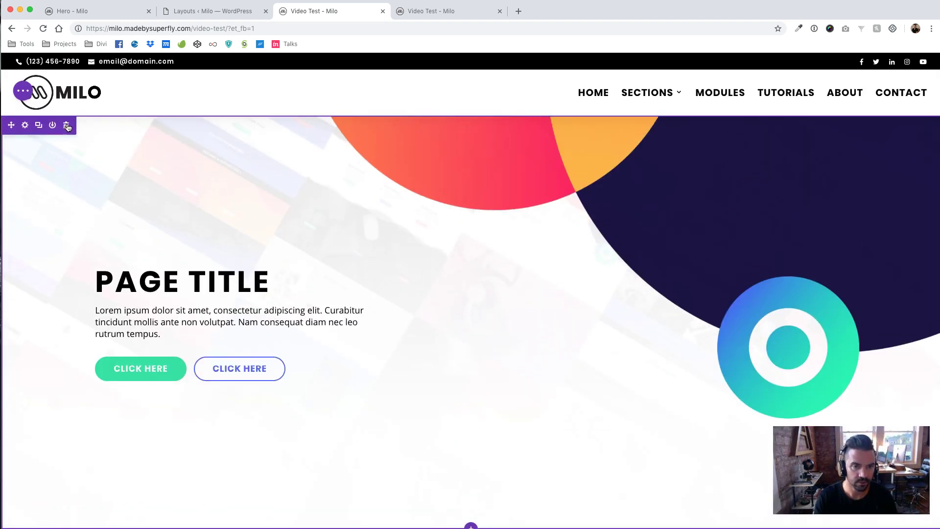
Delete the old "Page Title" hero section from the Video Test page and save the page.
click(66, 125)
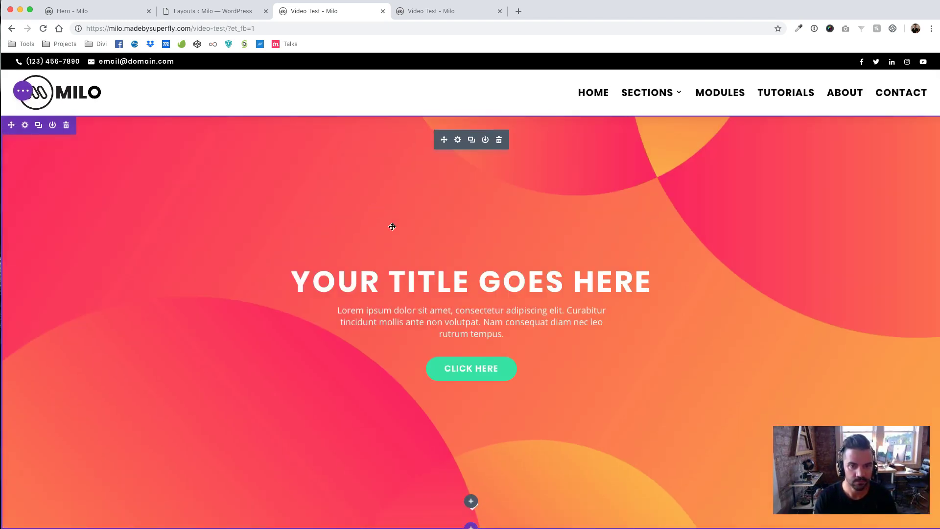
click(23, 91)
click(917, 91)
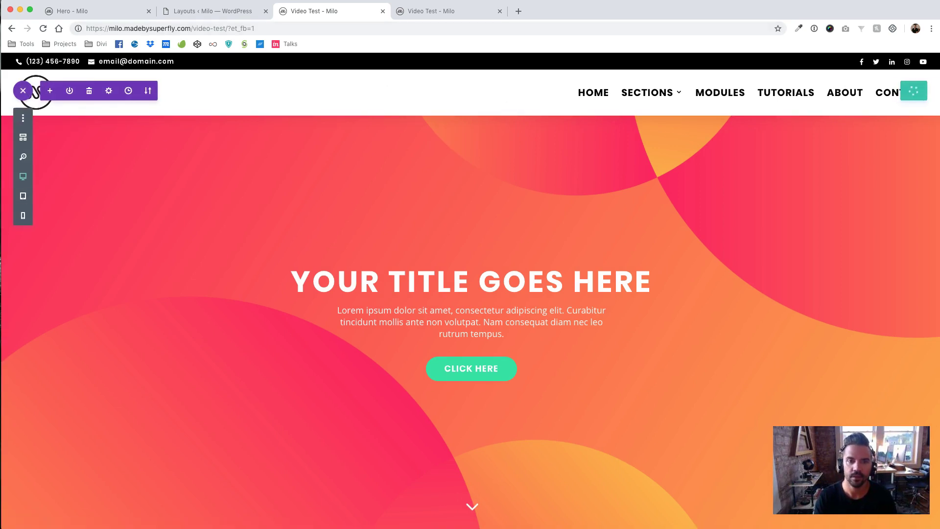
Reload the published Video Test page, look through it from the new hero down, and bring up the list of demo section categories.
click(477, 16)
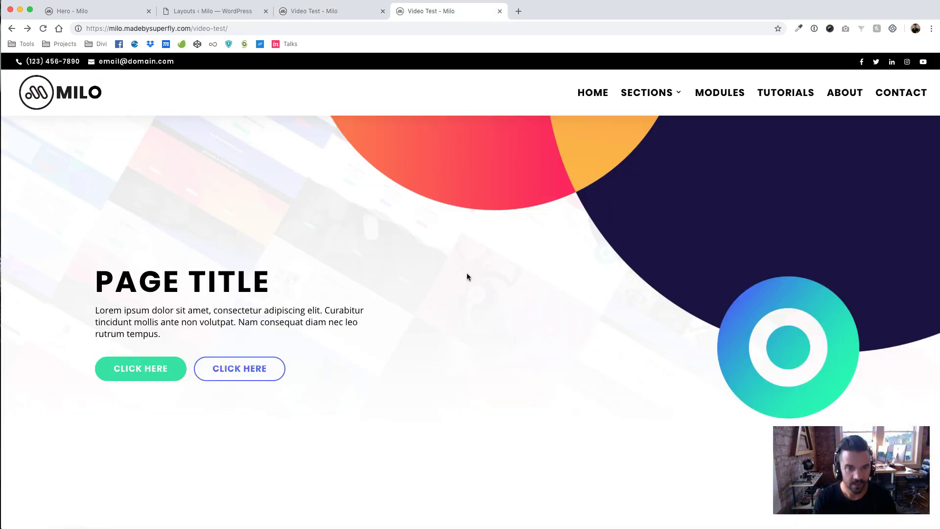
scroll(466, 274, down, 10)
key(super+r)
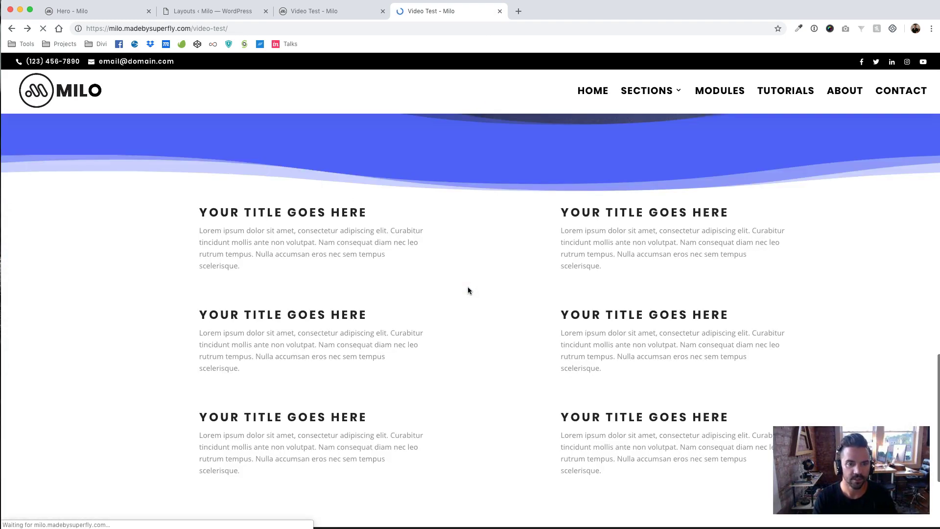
scroll(468, 290, up, 15)
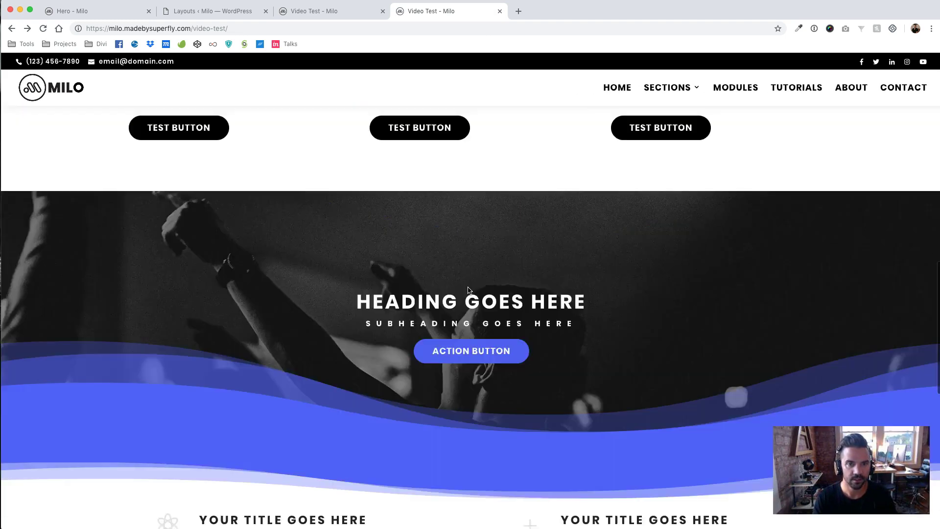
scroll(698, 237, down, 7)
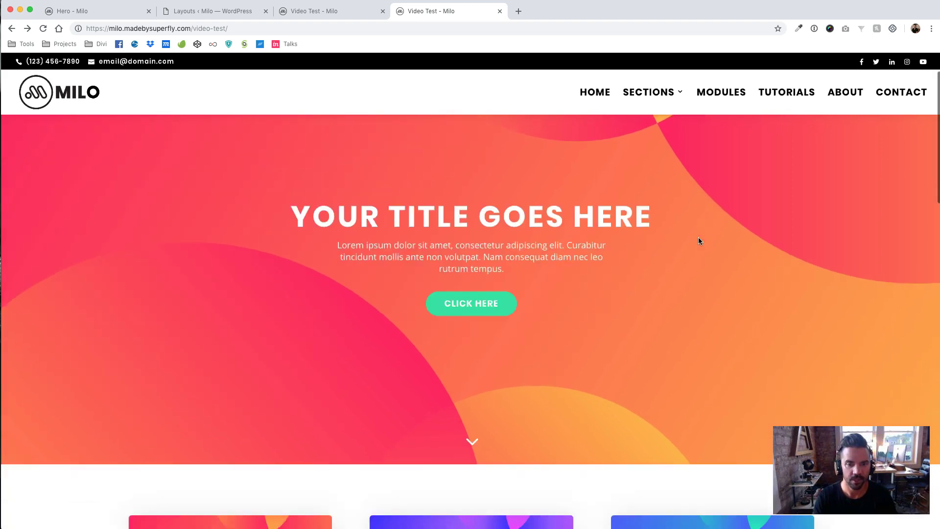
scroll(592, 266, down, 12)
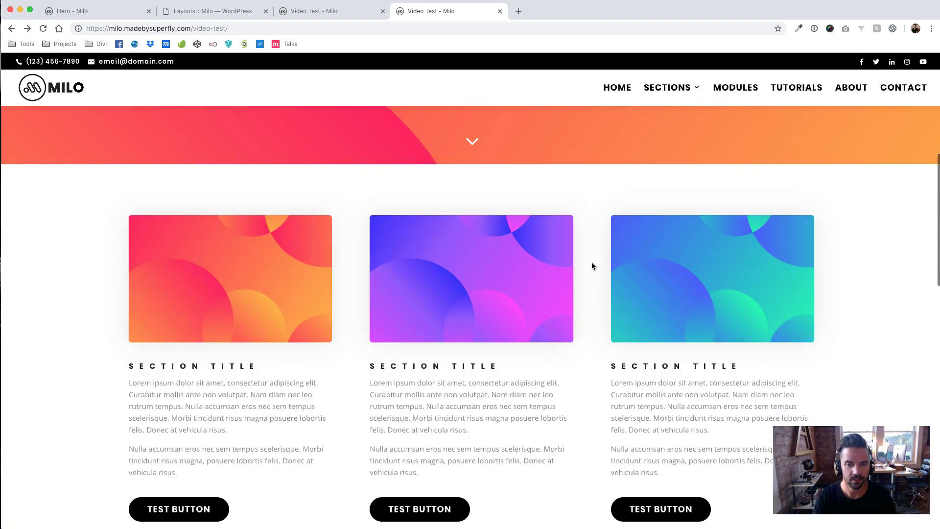
scroll(592, 266, down, 5)
scroll(591, 263, up, 20)
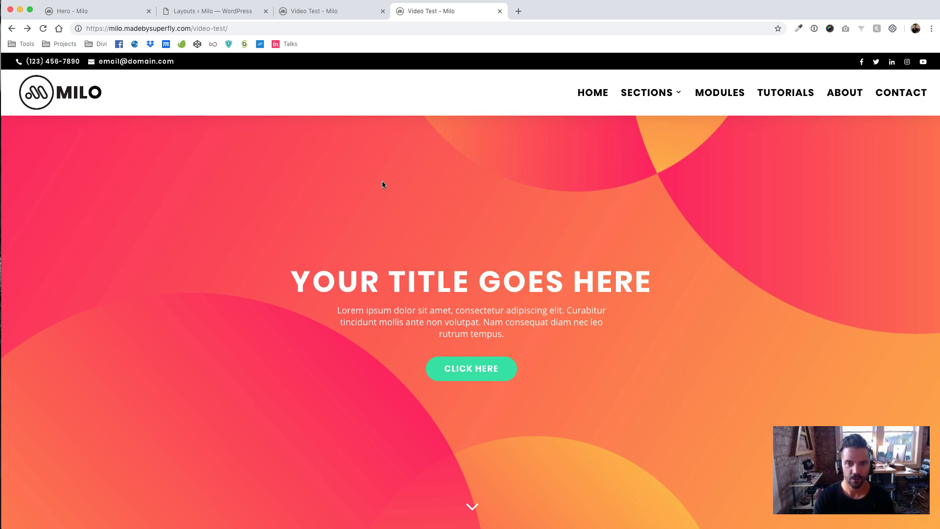
mouse_move(647, 93)
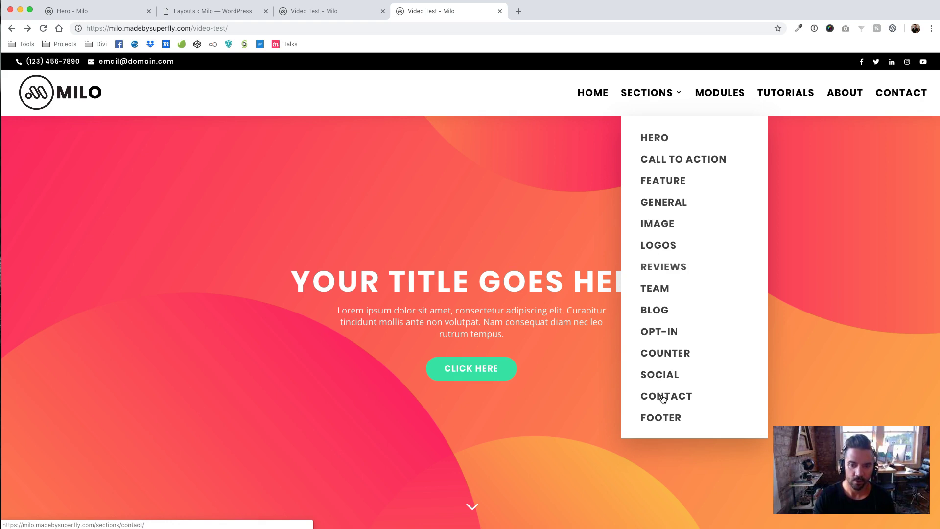